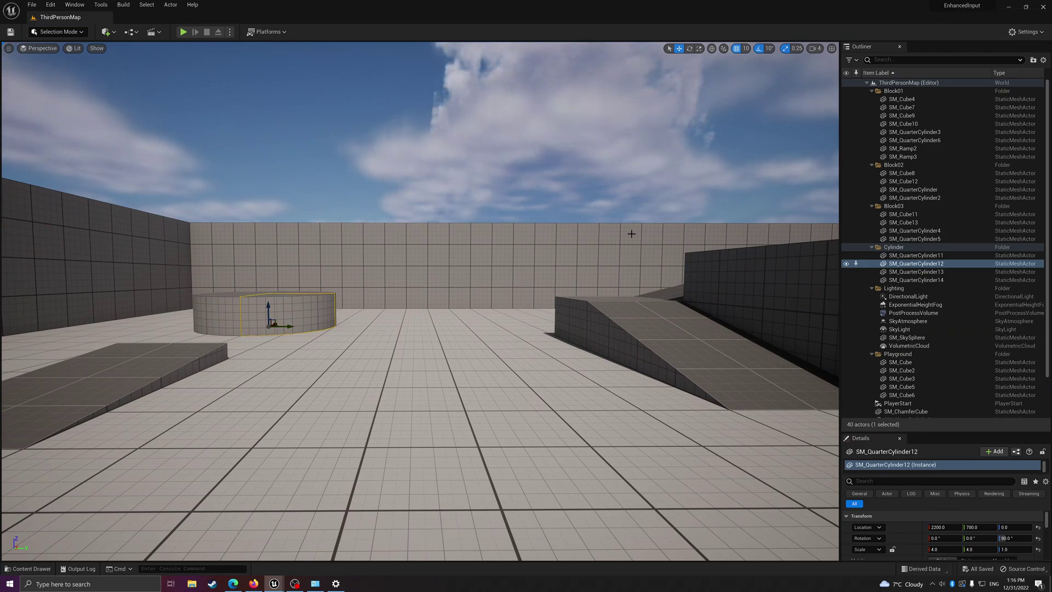
pyautogui.press('w')
pyautogui.moveTo(435, 263); pyautogui.dragTo(402, 300, button='right')
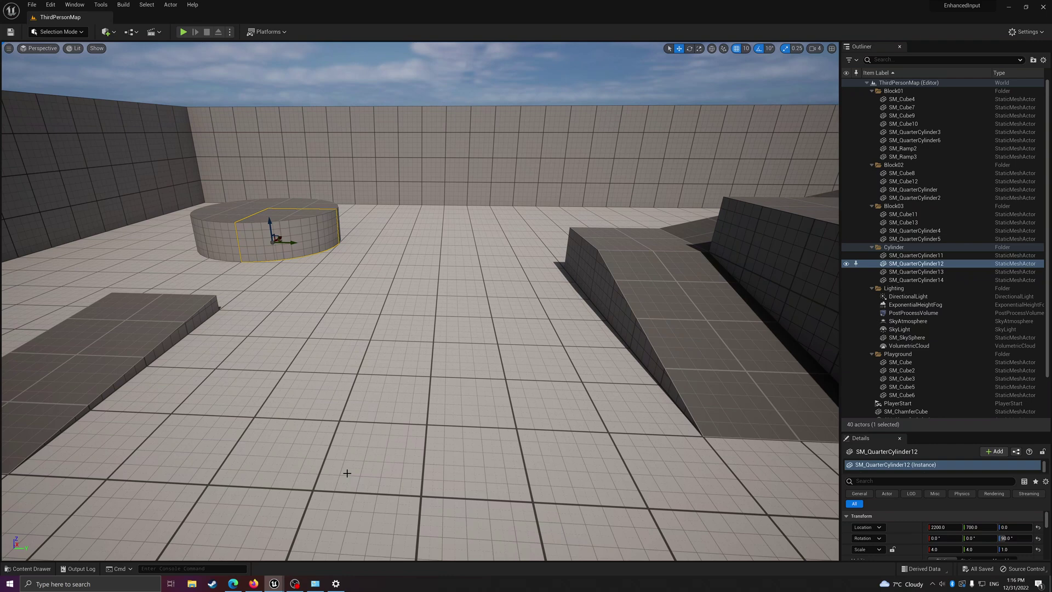
pyautogui.moveTo(296, 587)
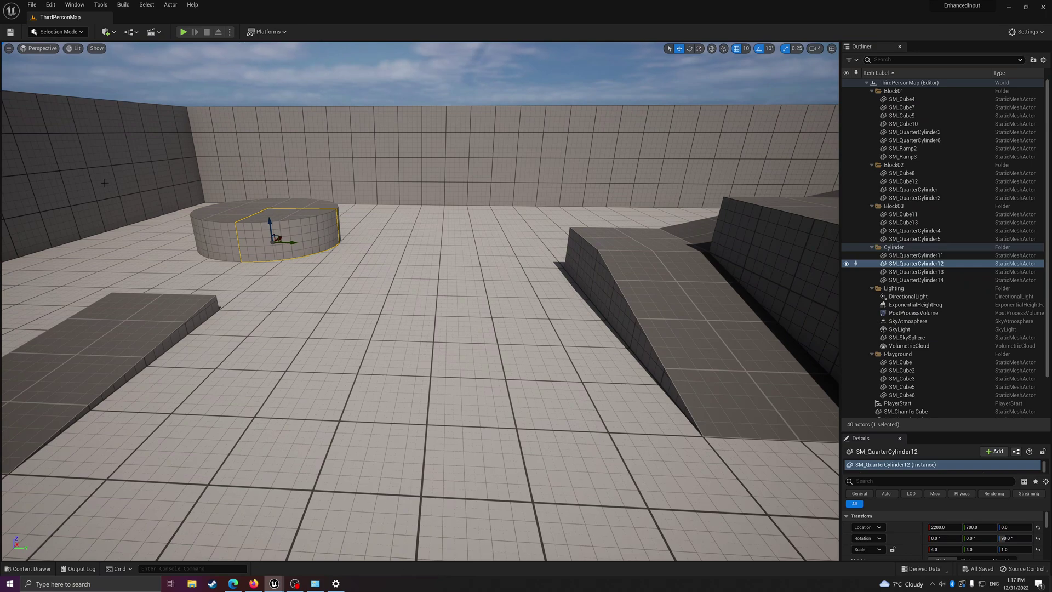
pyautogui.moveTo(168, 151); pyautogui.dragTo(188, 168, button='right')
# Search the project's plugins for rawinput, check the Windows RawInput plugin entry, and close the plugin browser.
pyautogui.click(50, 5)
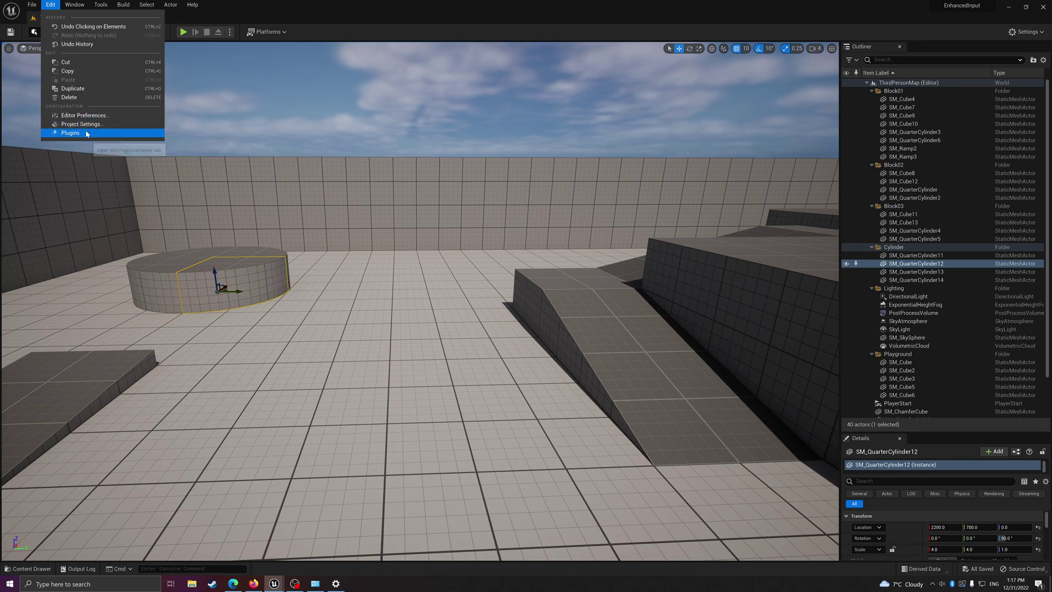
pyautogui.click(72, 132)
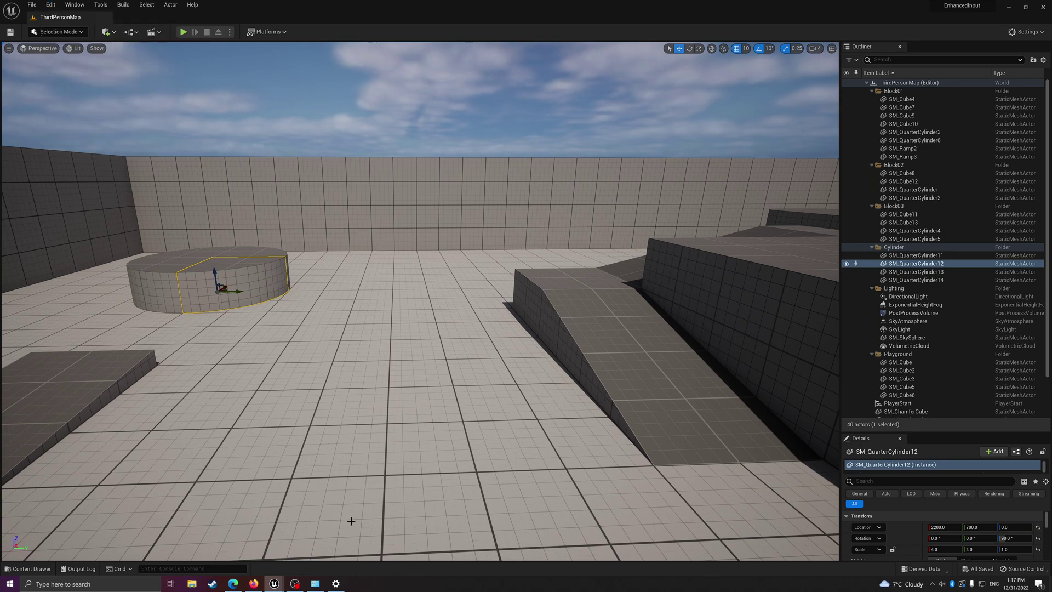
pyautogui.moveTo(324, 541)
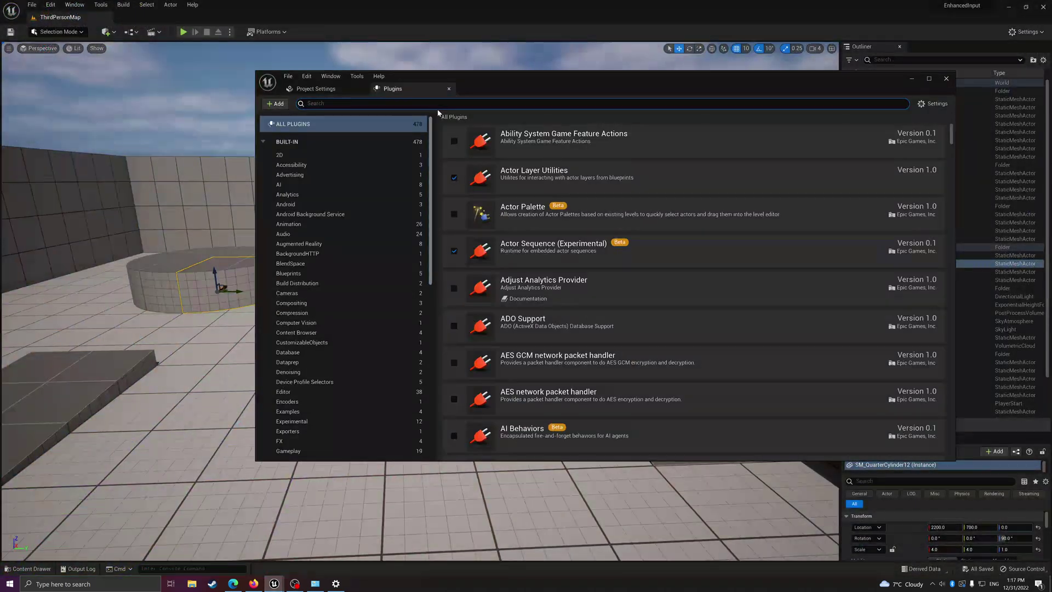
pyautogui.write('rawinput')
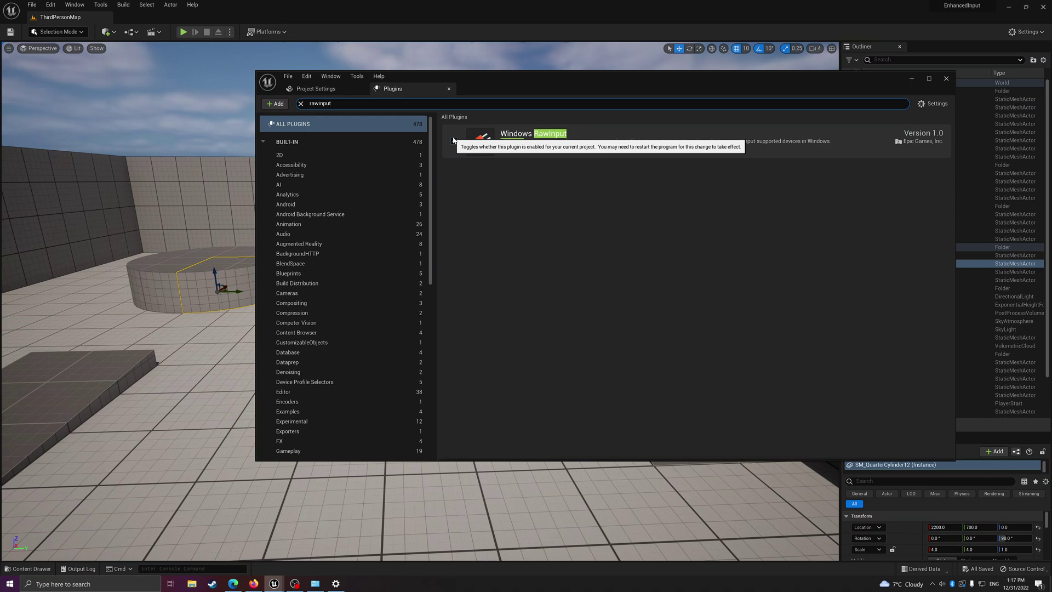
pyautogui.click(946, 79)
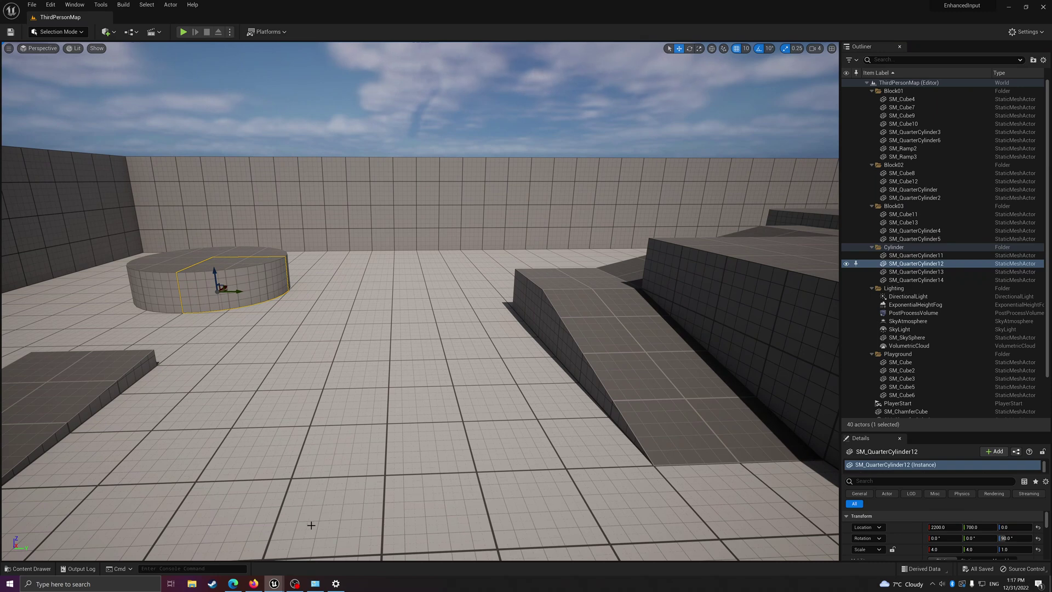
# Bring up the IMC_Default mapping context window and open the Raw Input plugin page in the project settings.
pyautogui.click(295, 553)
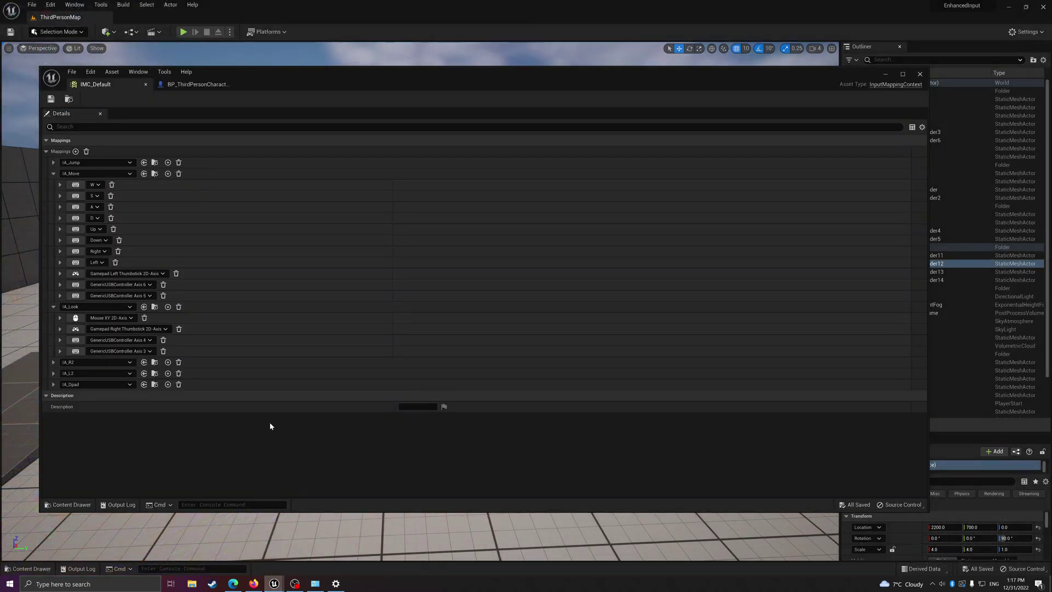
pyautogui.click(31, 5)
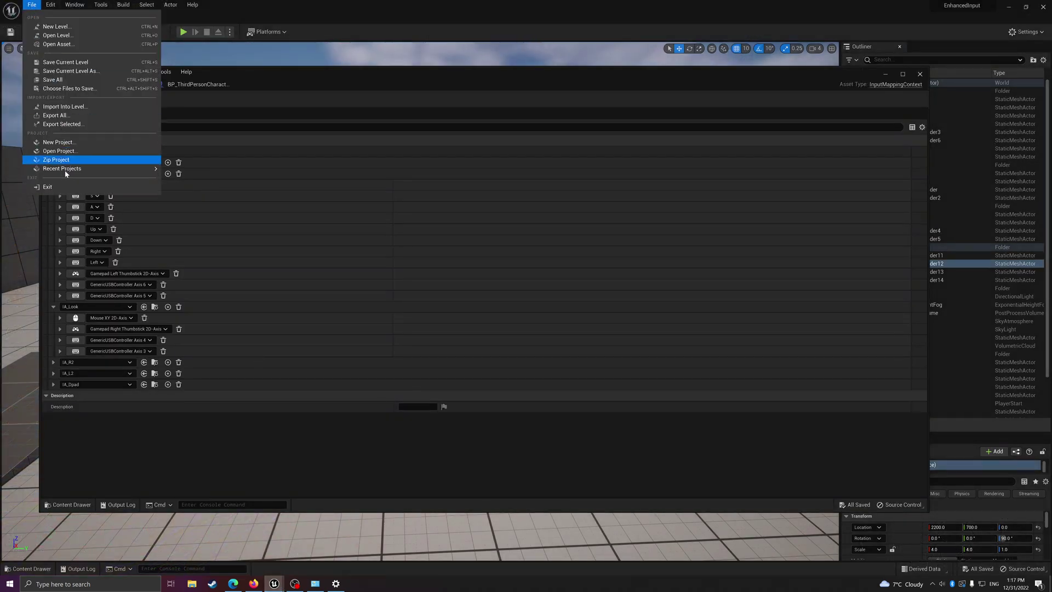
pyautogui.moveTo(51, 5)
pyautogui.click(66, 125)
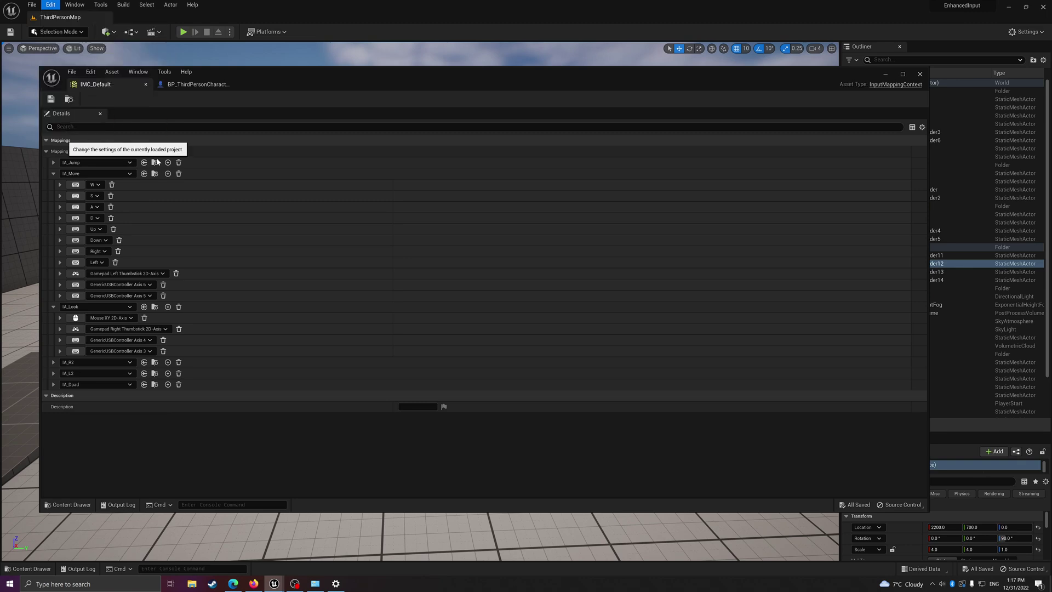
pyautogui.scroll(-15, 291, 372)
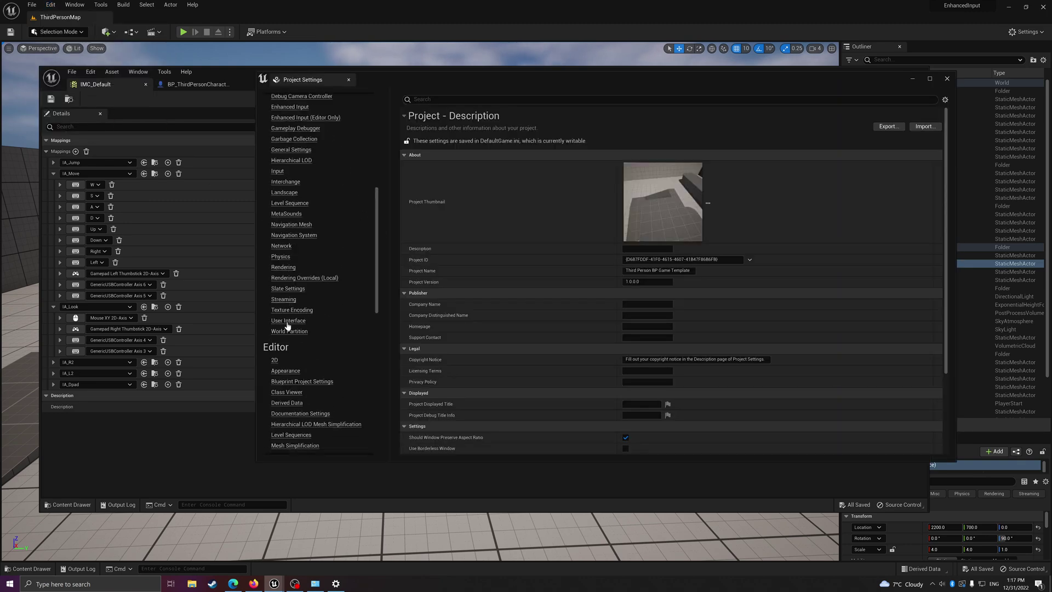
pyautogui.scroll(-5, 284, 332)
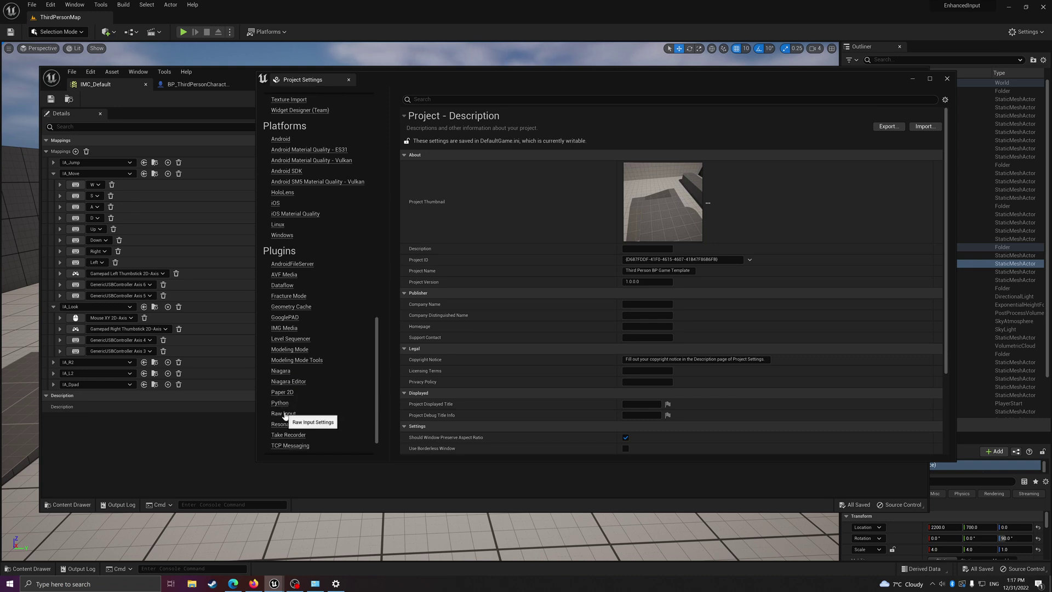
pyautogui.click(285, 414)
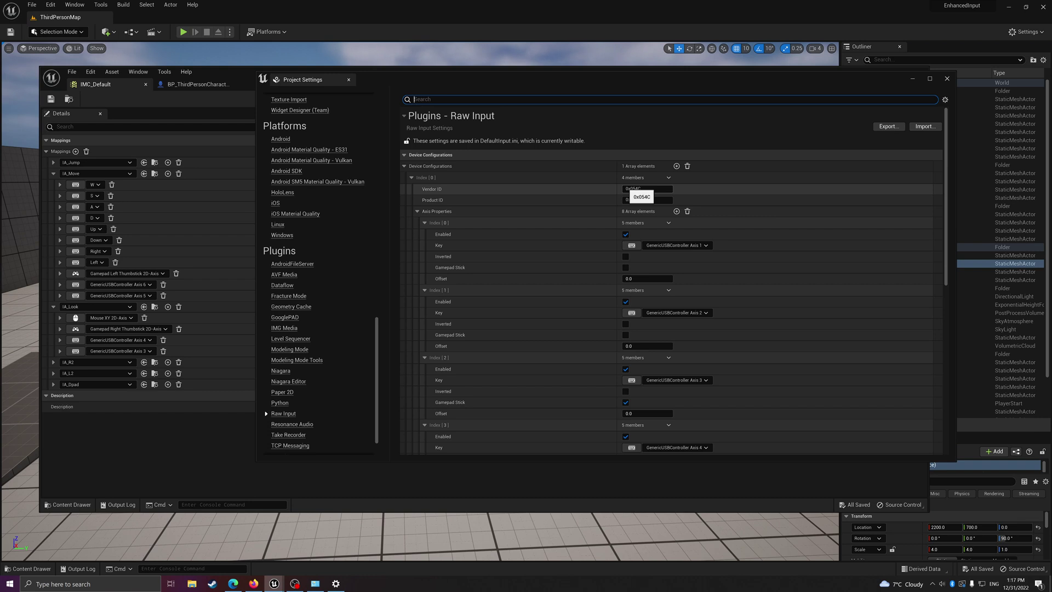
# Examine the Vendor ID and Product ID of the first Raw Input device configuration.
pyautogui.click(651, 189)
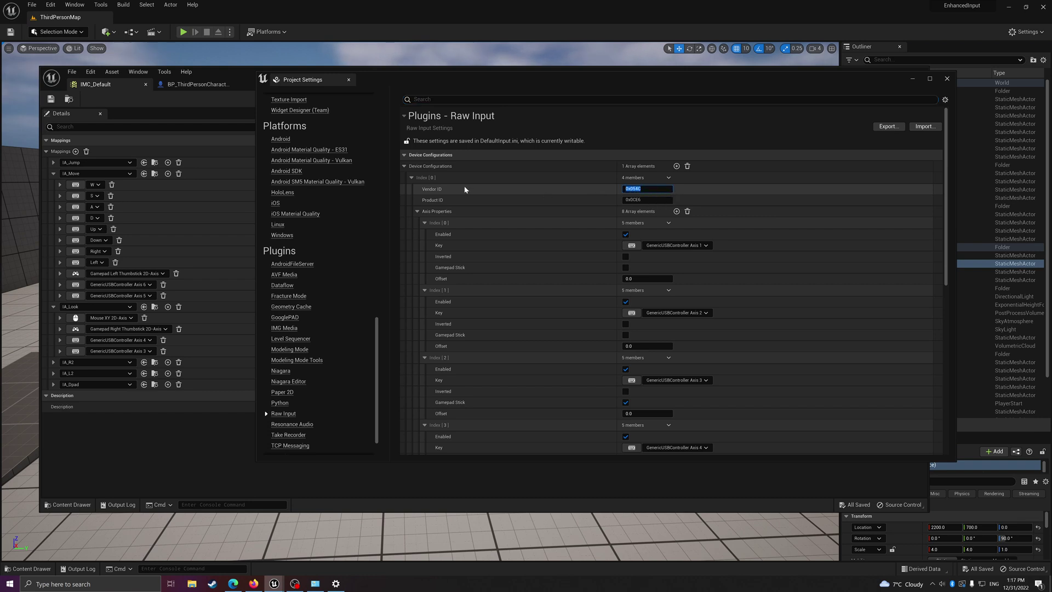
pyautogui.click(650, 188)
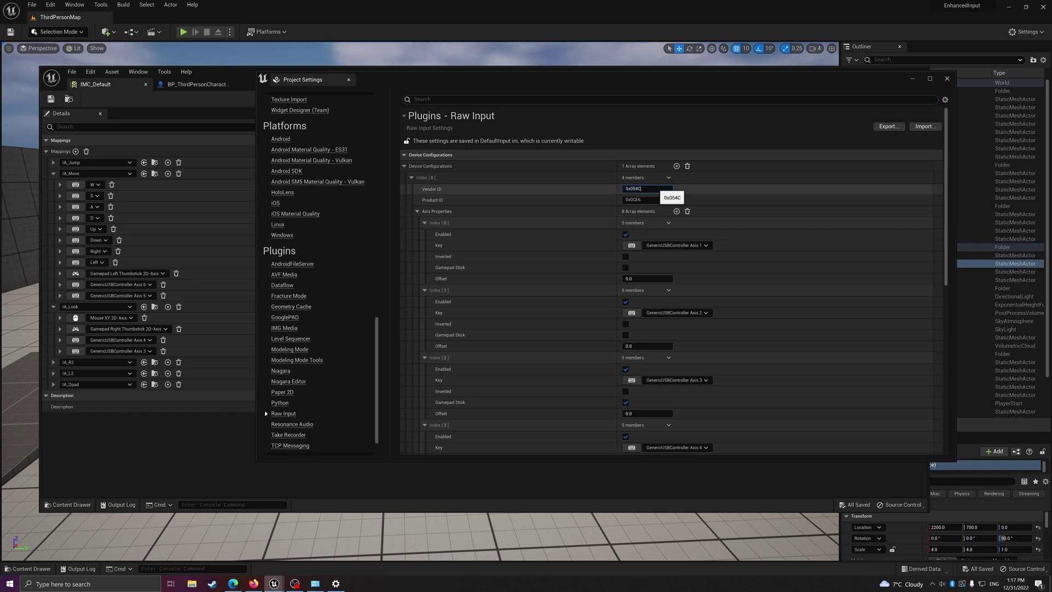
pyautogui.doubleClick(650, 188)
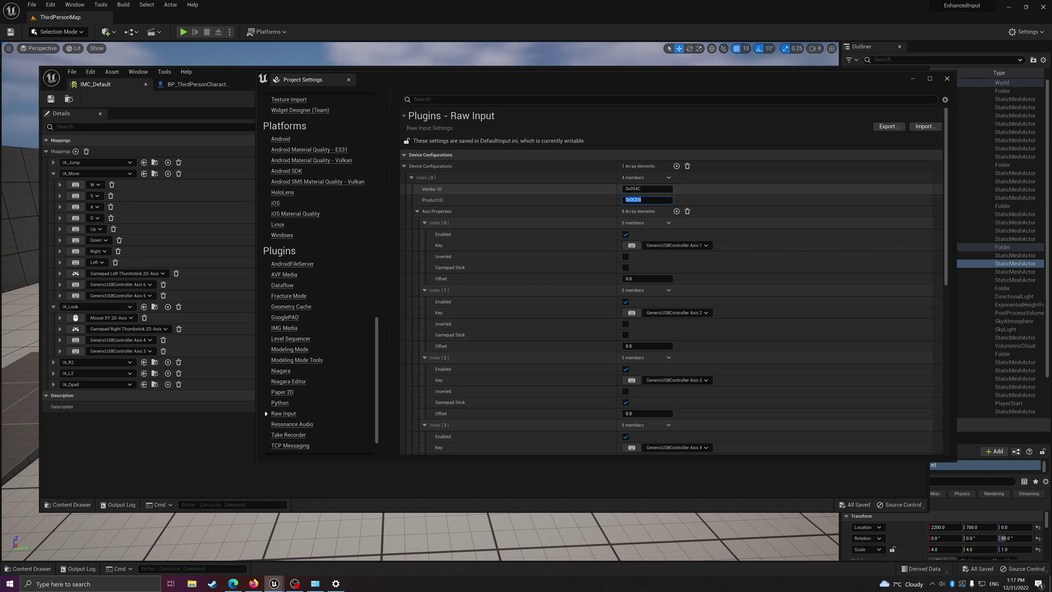
pyautogui.press('Tab')
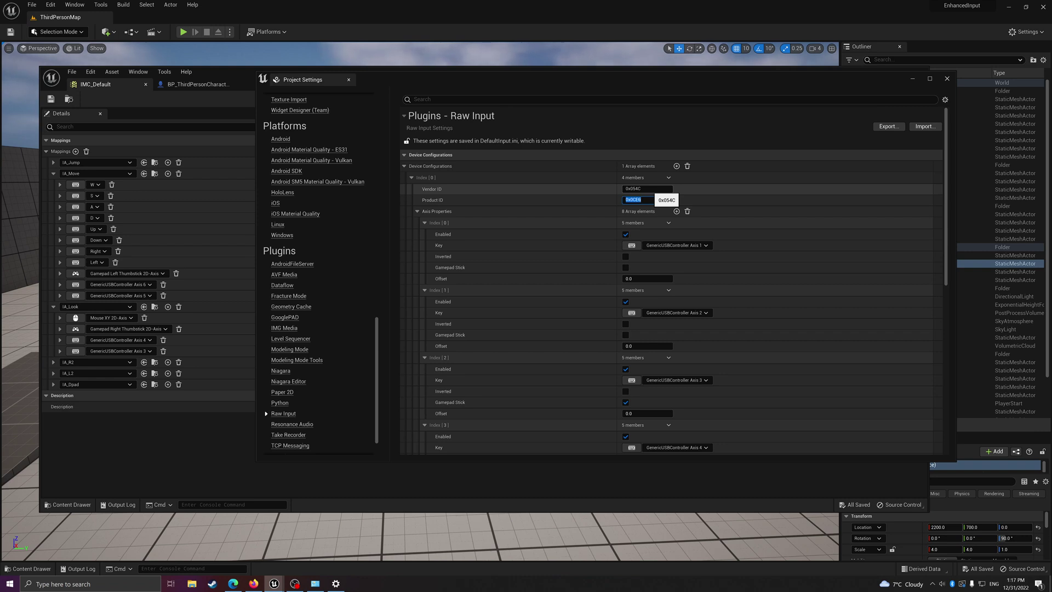
pyautogui.hotkey('shift', 'Tab')
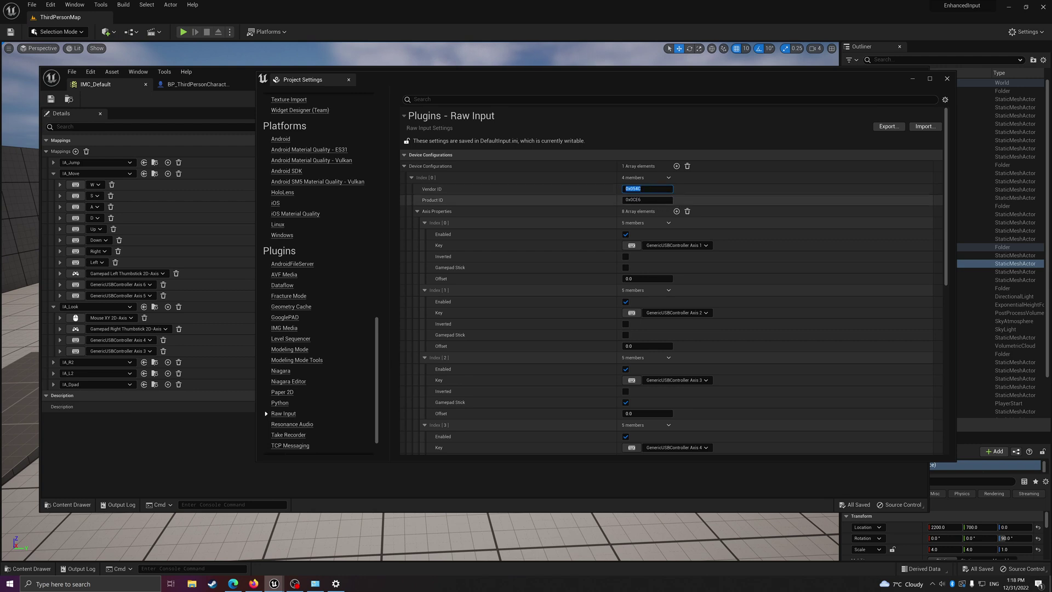
pyautogui.press('Tab')
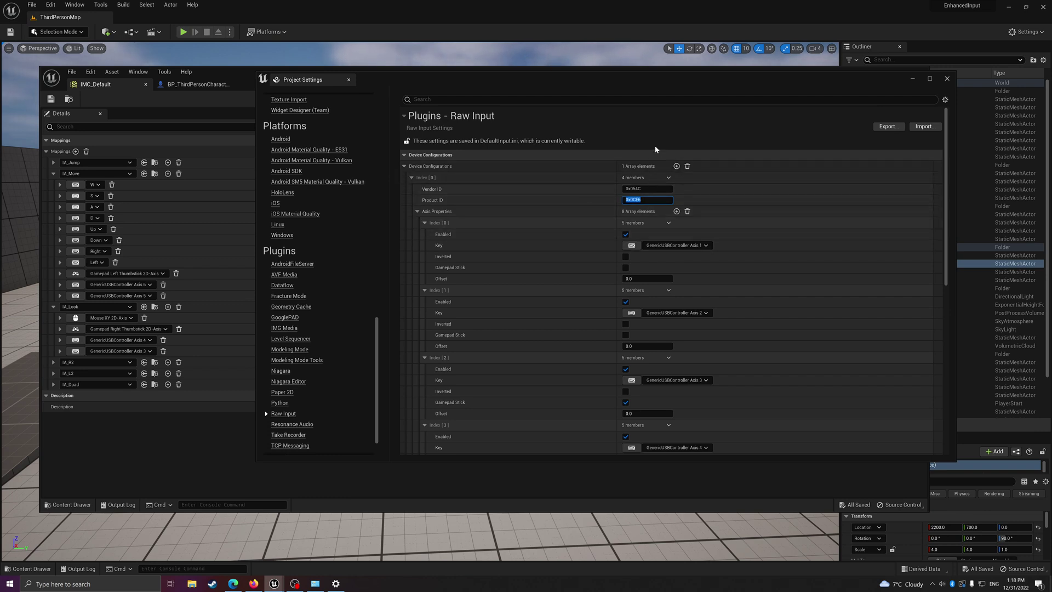
pyautogui.click(645, 207)
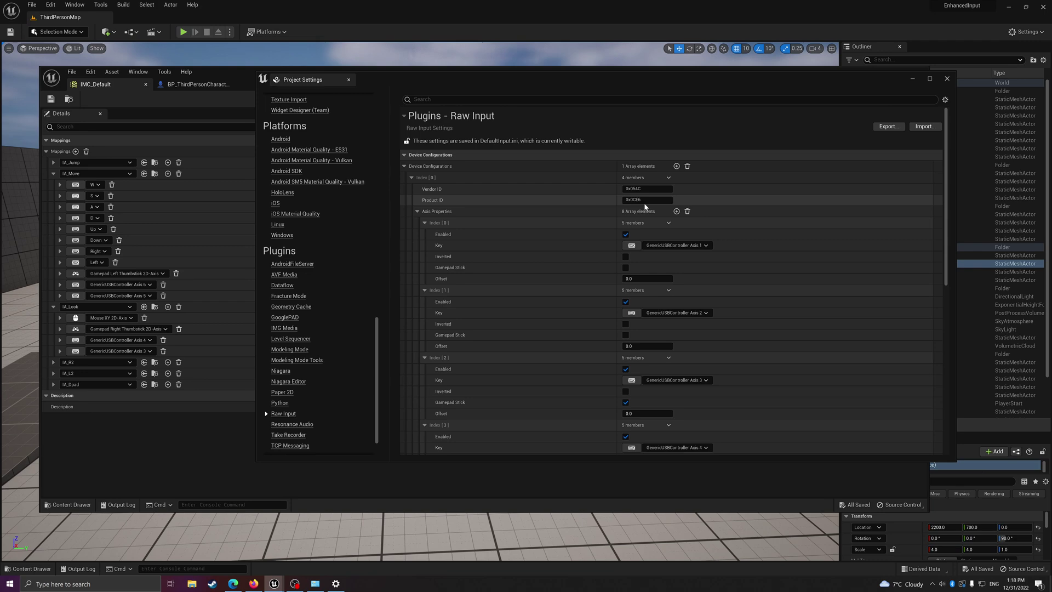
pyautogui.click(644, 201)
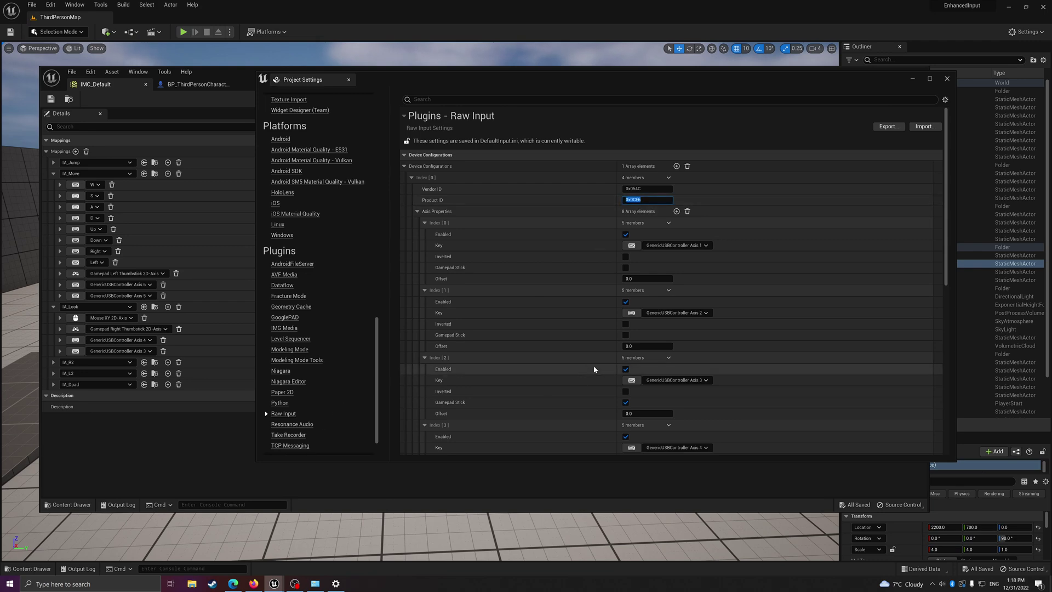
# Switch to Windows Settings and open Devices and Printers from the Bluetooth & other devices page.
pyautogui.click(336, 584)
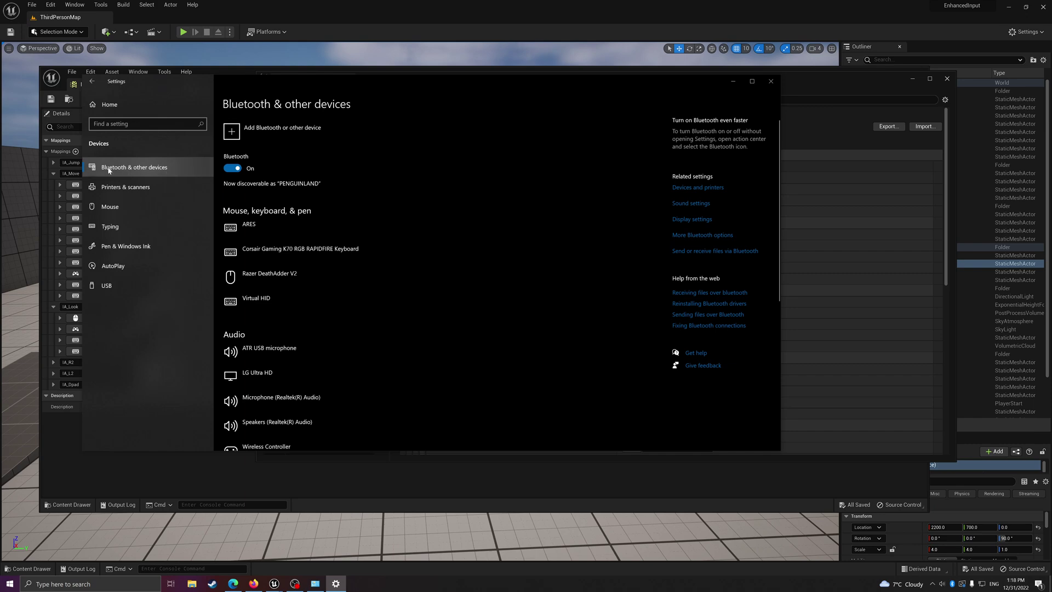
pyautogui.click(697, 189)
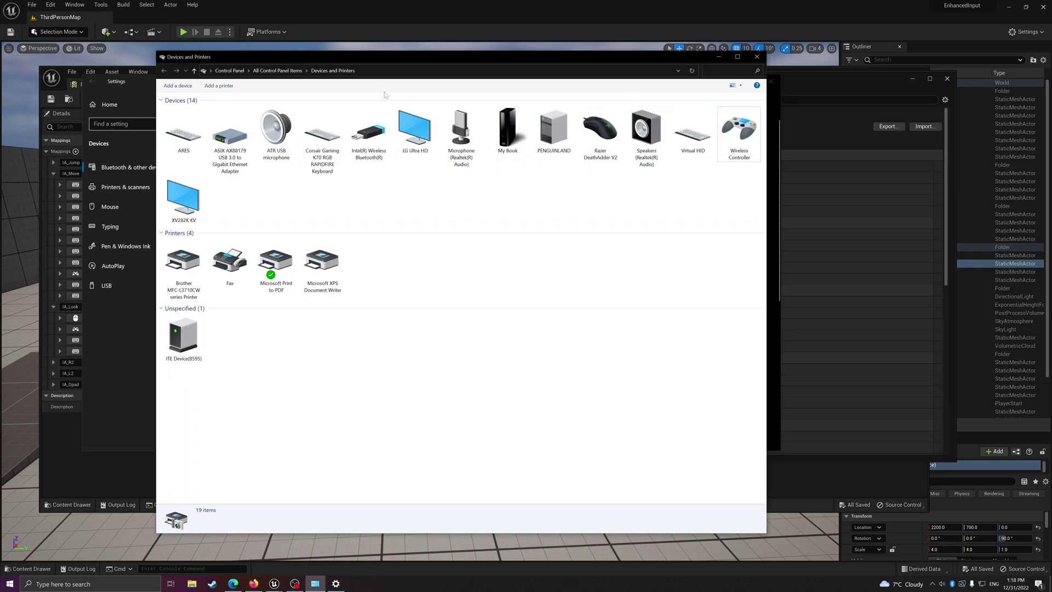
pyautogui.moveTo(378, 58); pyautogui.dragTo(395, 69)
# View the Wireless Controller's axis and button test page through its game controller settings, and close those dialogs.
pyautogui.click(754, 138)
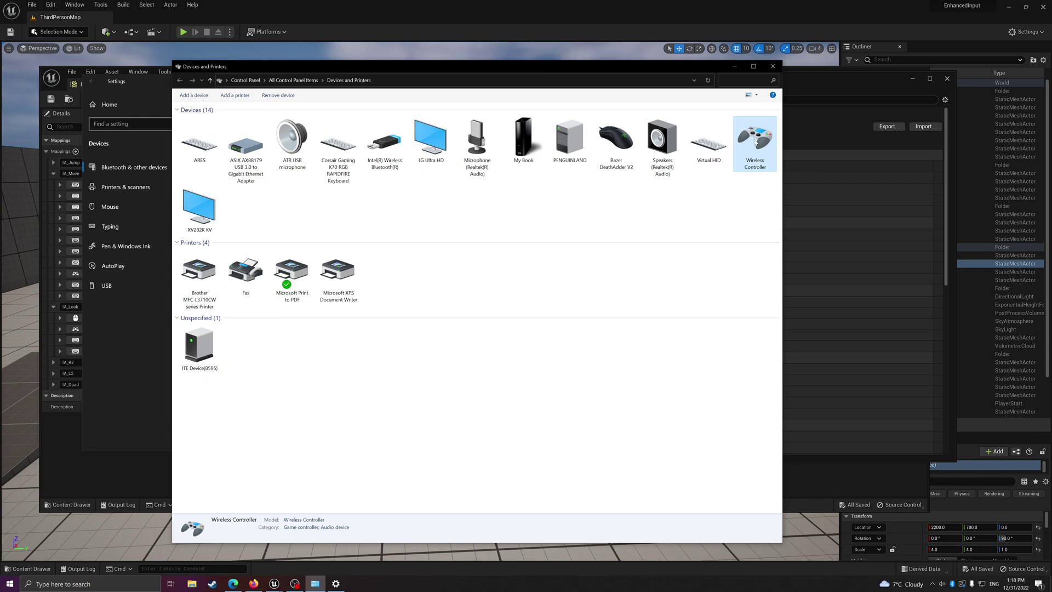
pyautogui.rightClick(755, 140)
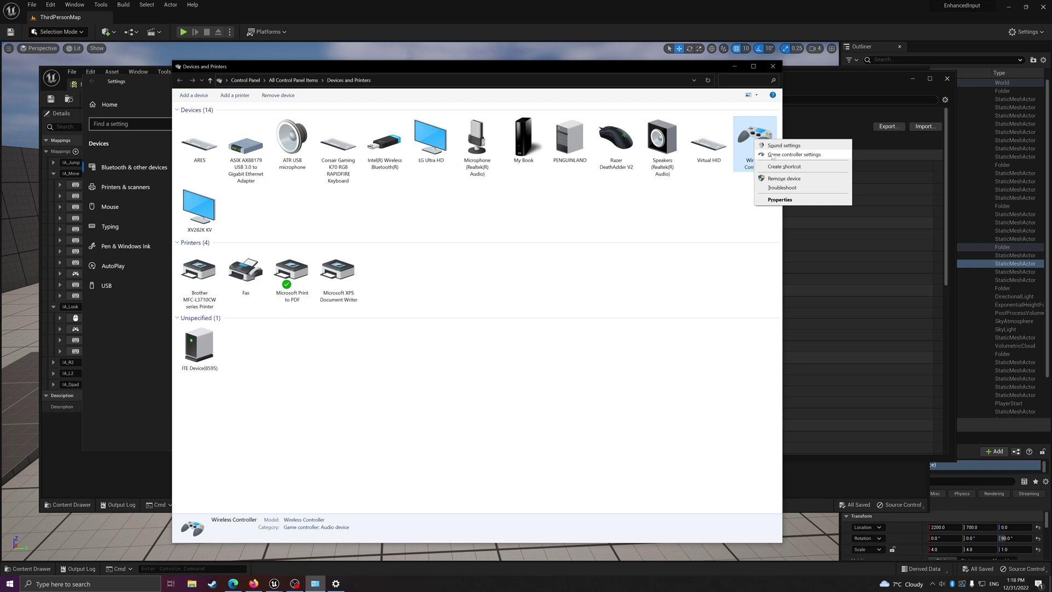
pyautogui.click(772, 156)
pyautogui.moveTo(126, 36); pyautogui.dragTo(314, 93)
pyautogui.click(342, 187)
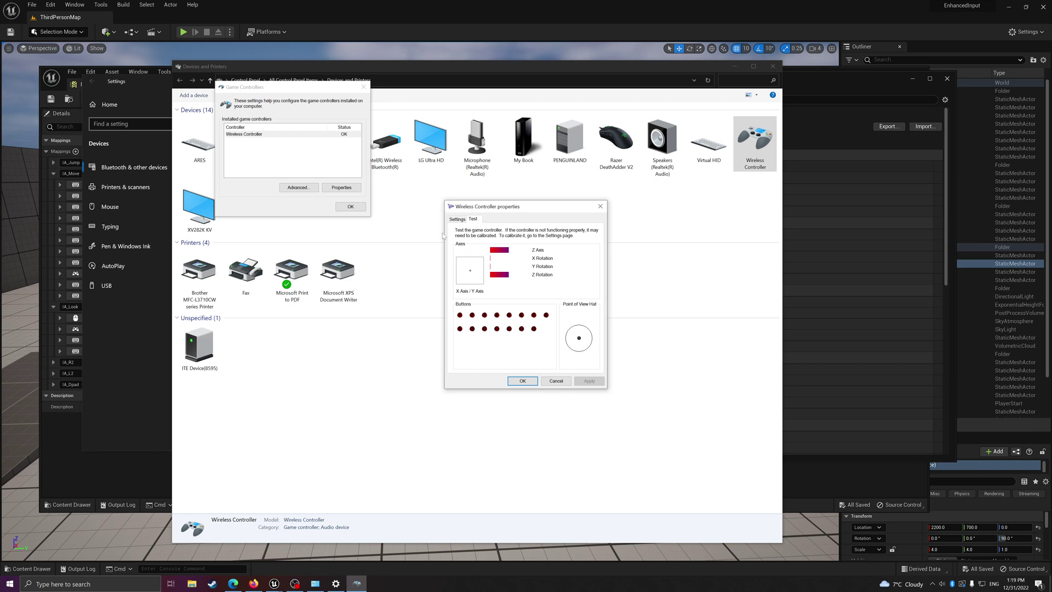
pyautogui.click(554, 381)
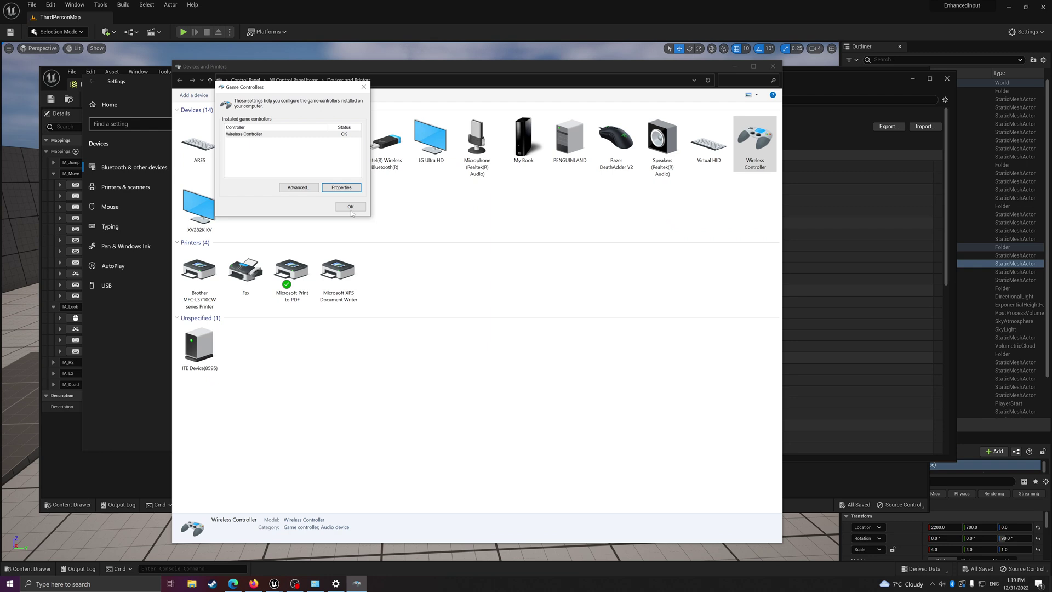
pyautogui.click(350, 209)
# Look up the Hardware Ids of the Wireless Controller's HID-compliant game controller function and close its details dialog.
pyautogui.rightClick(751, 135)
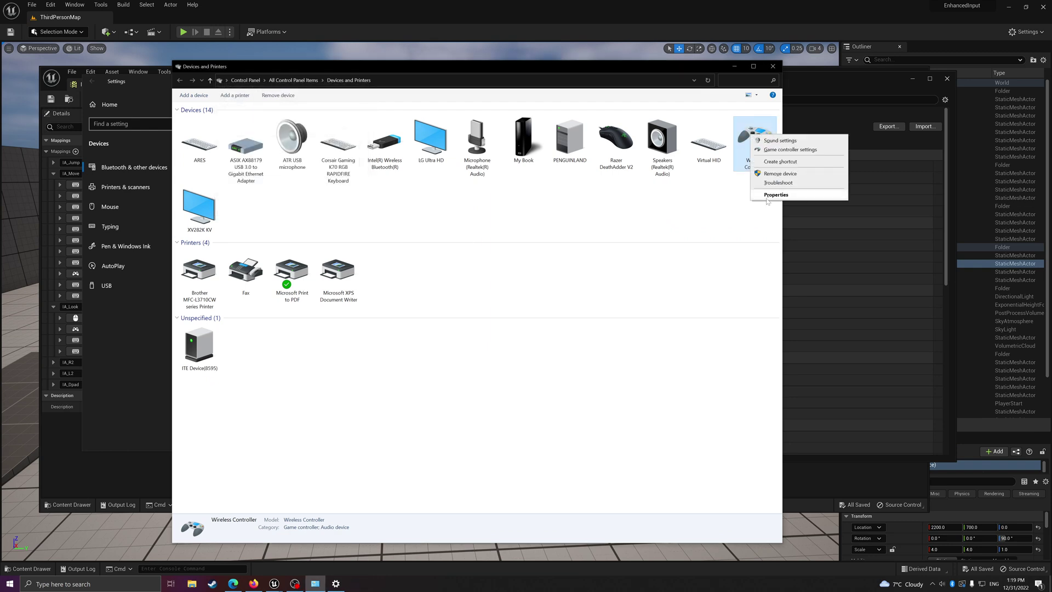
pyautogui.click(767, 198)
pyautogui.moveTo(799, 138); pyautogui.dragTo(435, 138)
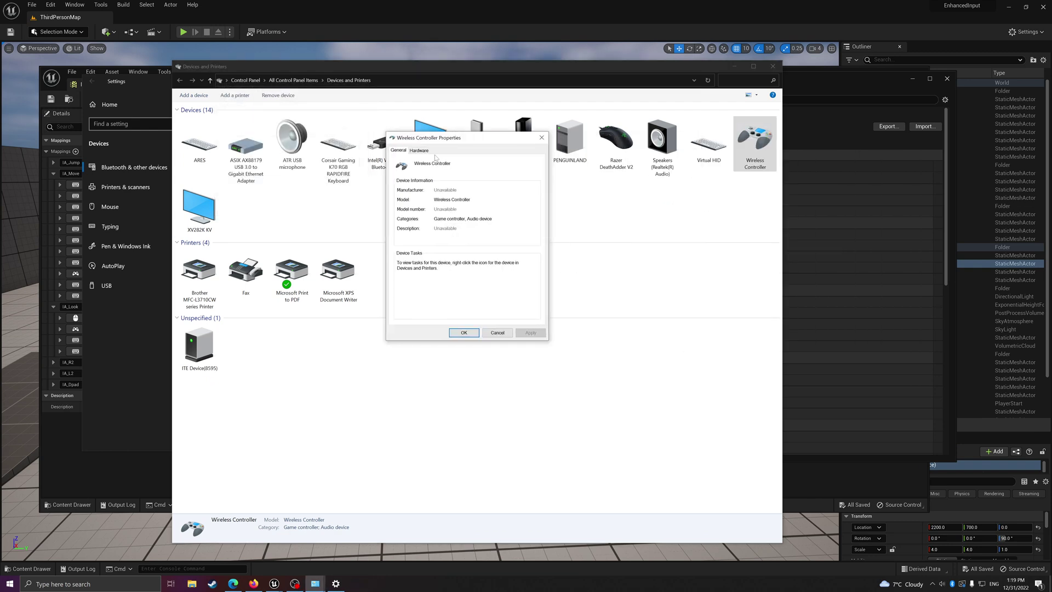
pyautogui.click(427, 151)
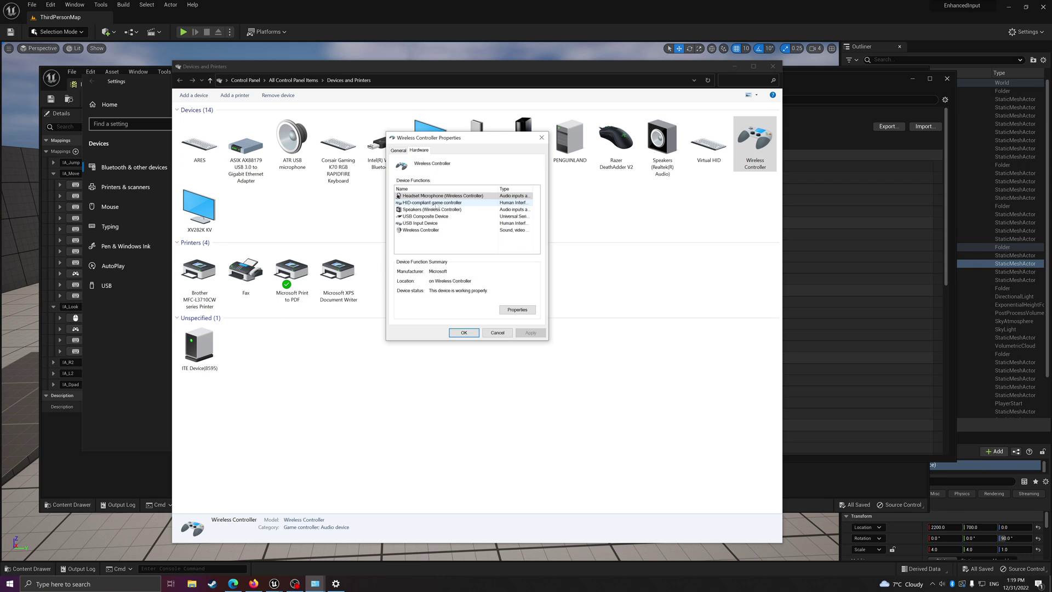
pyautogui.click(437, 204)
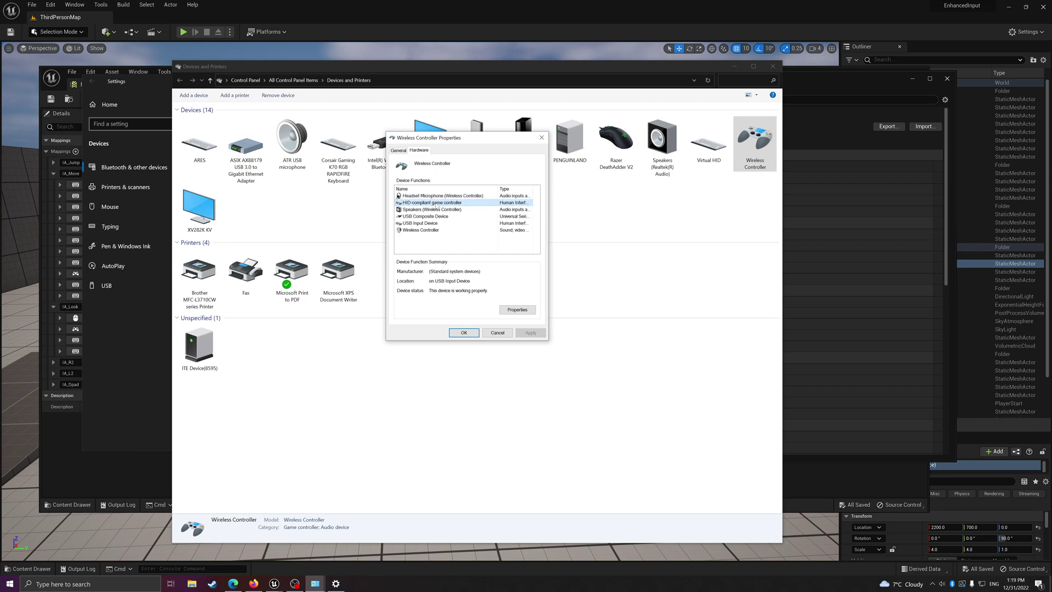
pyautogui.click(517, 310)
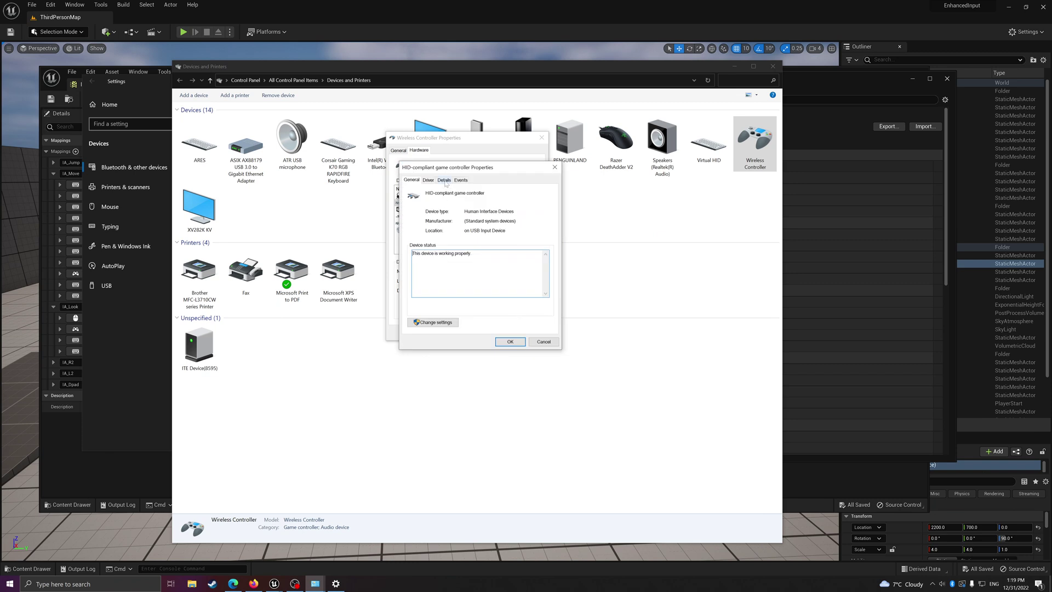
pyautogui.click(445, 180)
pyautogui.click(457, 221)
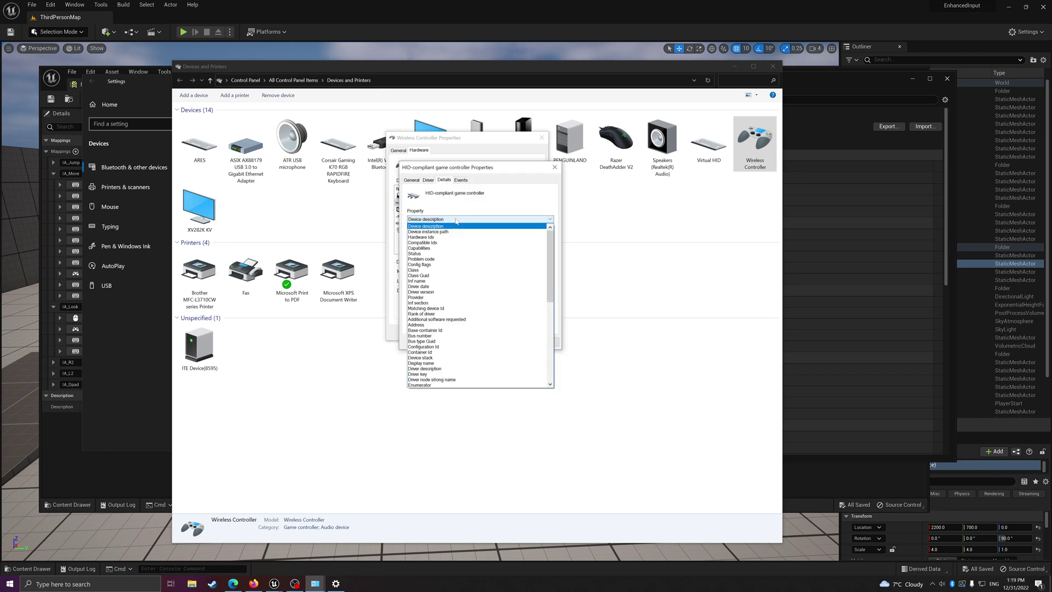
pyautogui.click(427, 237)
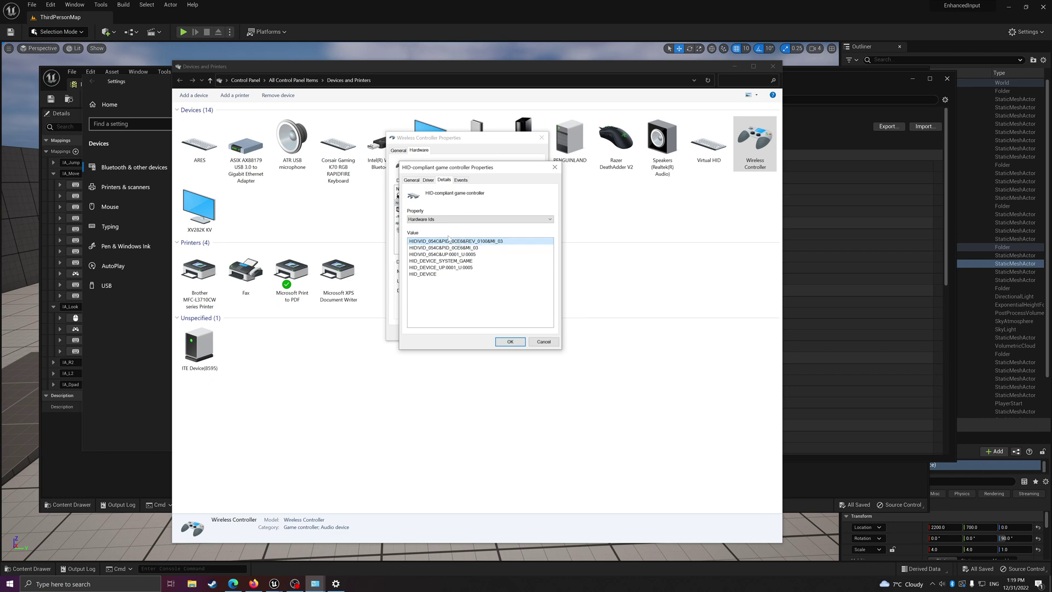
pyautogui.click(544, 343)
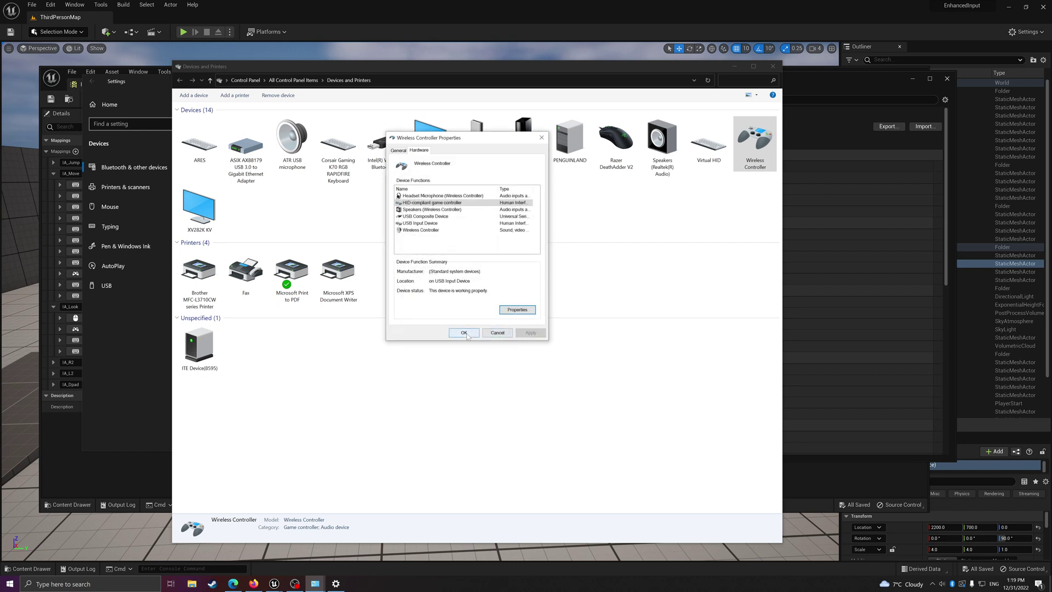
# Close the controller properties and device windows, and return to the Raw Input Vendor ID and Product ID fields in Unreal Editor.
pyautogui.click(464, 334)
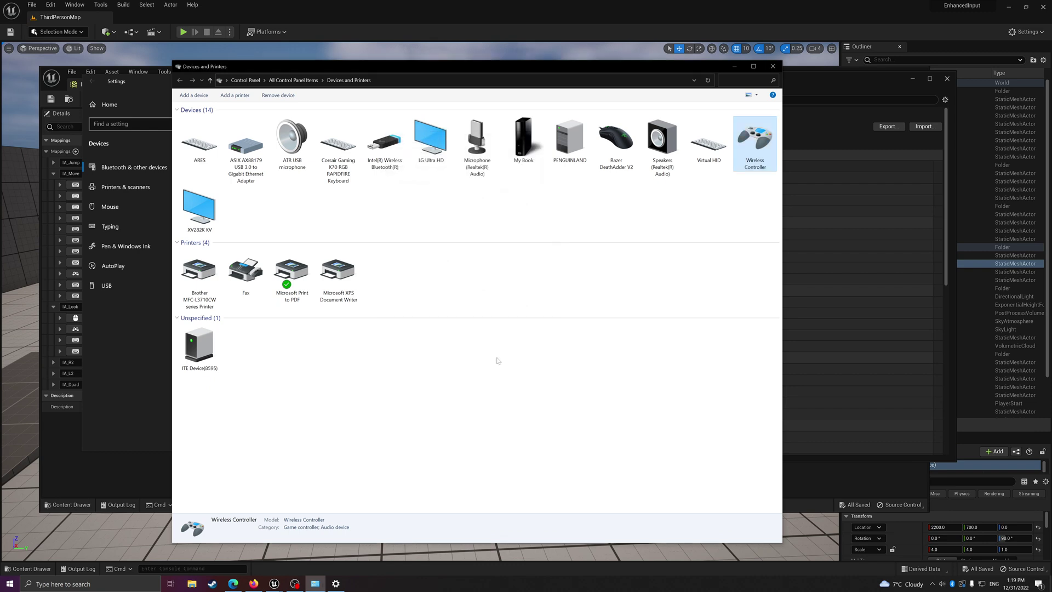
pyautogui.click(772, 68)
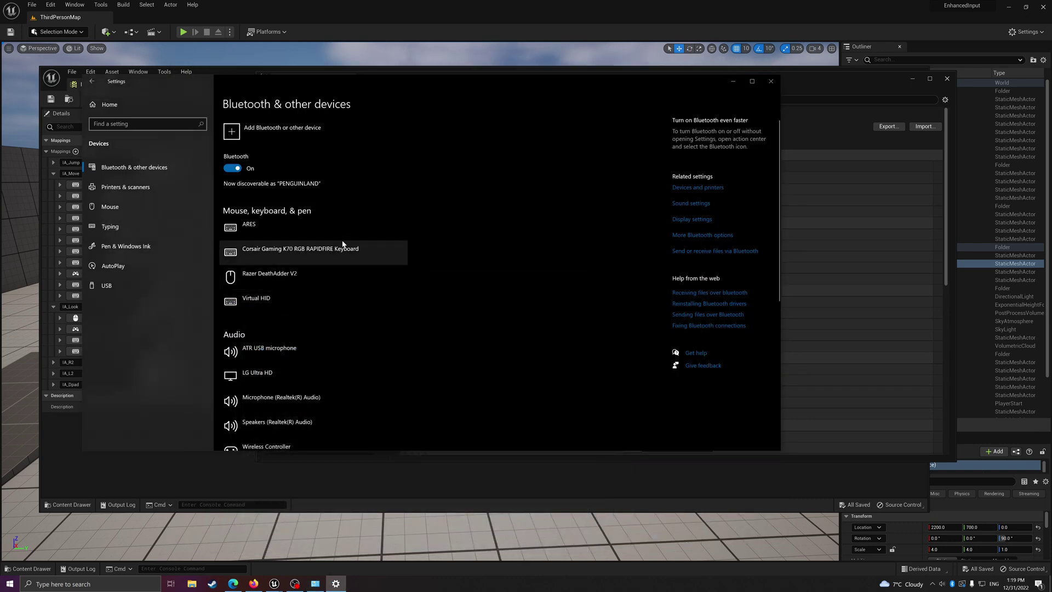
pyautogui.click(730, 81)
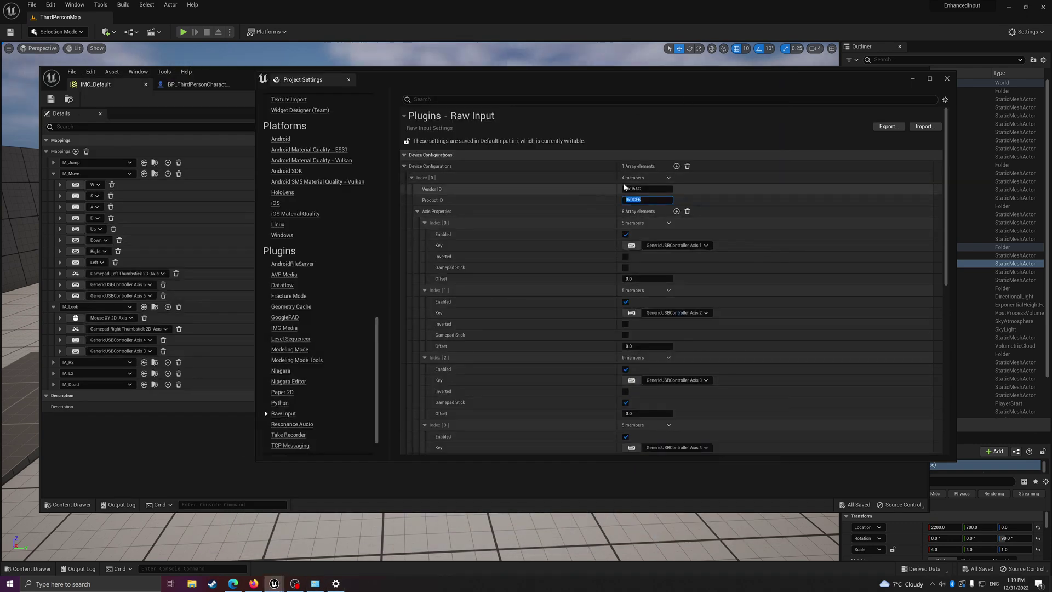
pyautogui.click(652, 189)
pyautogui.click(652, 200)
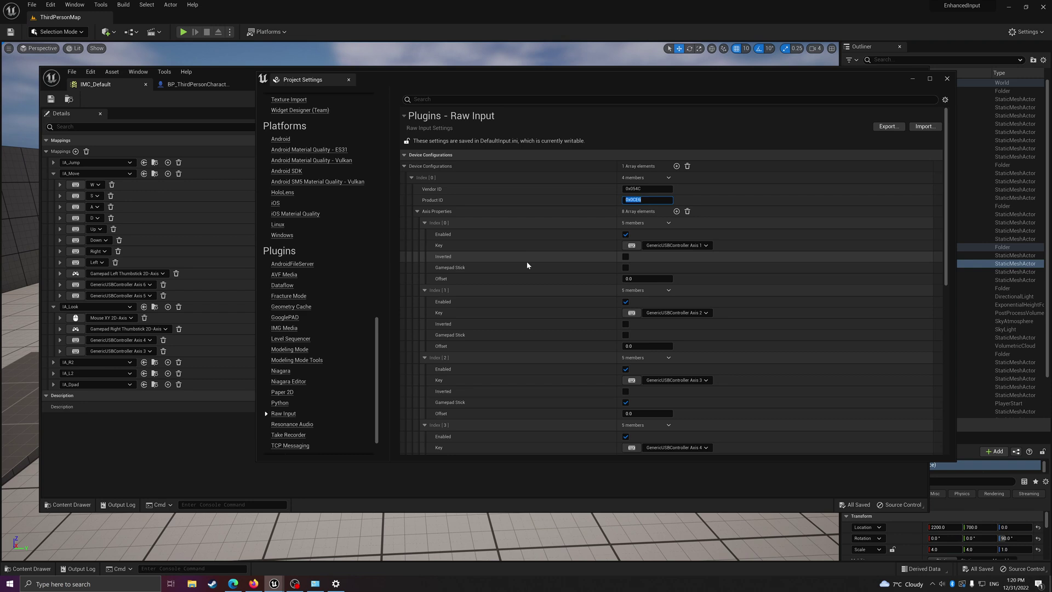
# Examine the Raw Input axis properties, checking each entry's assigned GenericUSBController axis and its Gamepad Stick, Inverted and Offset settings.
pyautogui.scroll(-3, 538, 277)
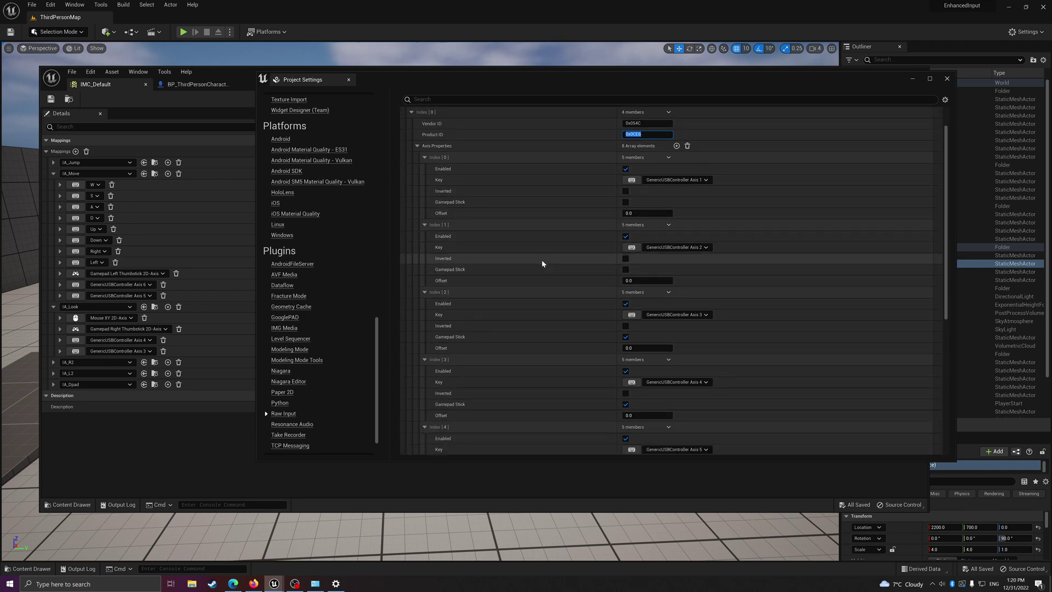
pyautogui.scroll(-10, 544, 266)
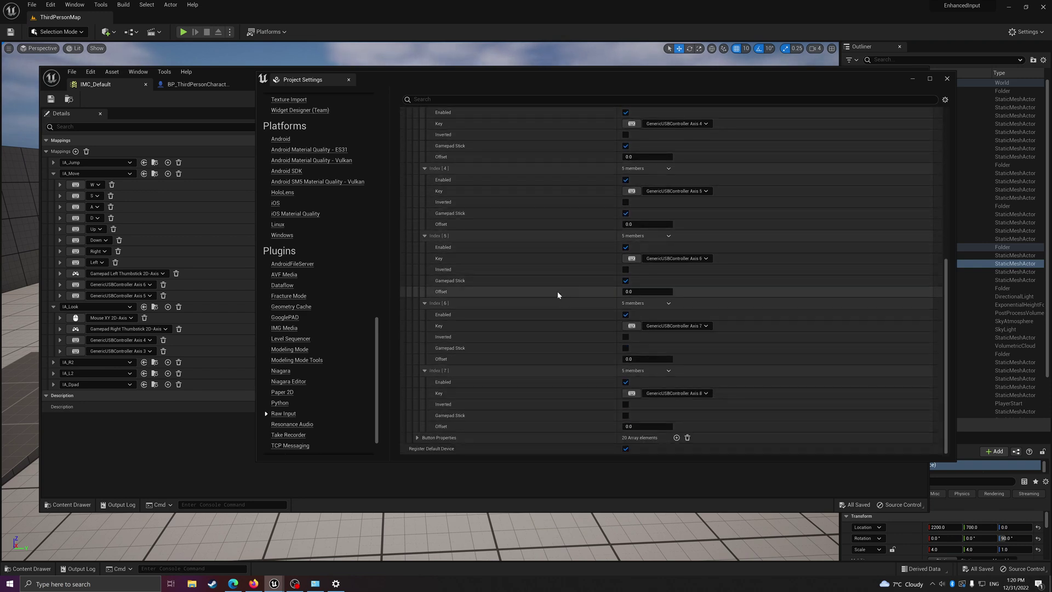
pyautogui.scroll(10, 559, 295)
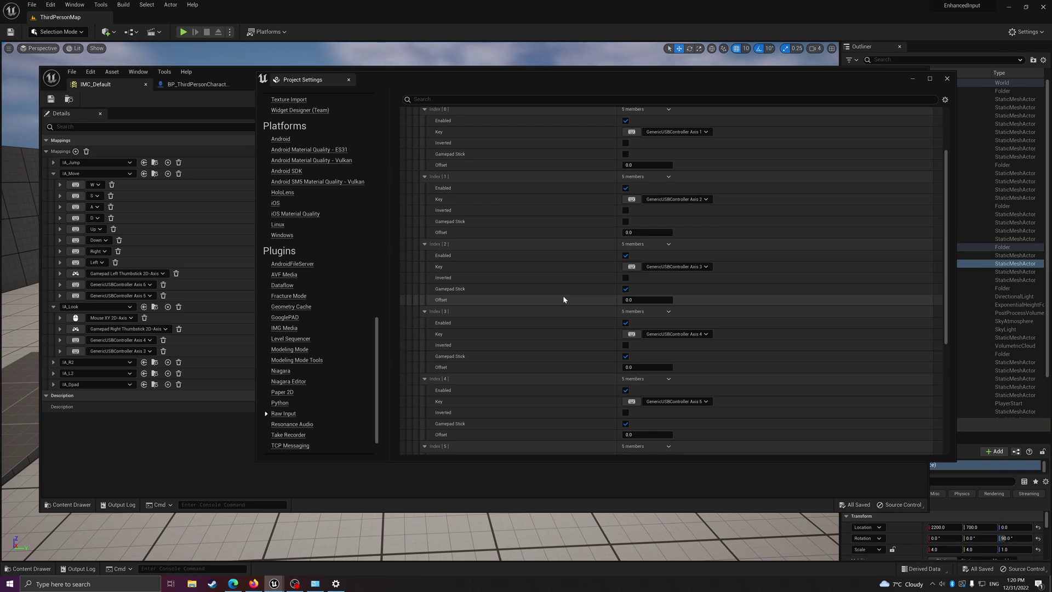
pyautogui.scroll(2, 562, 255)
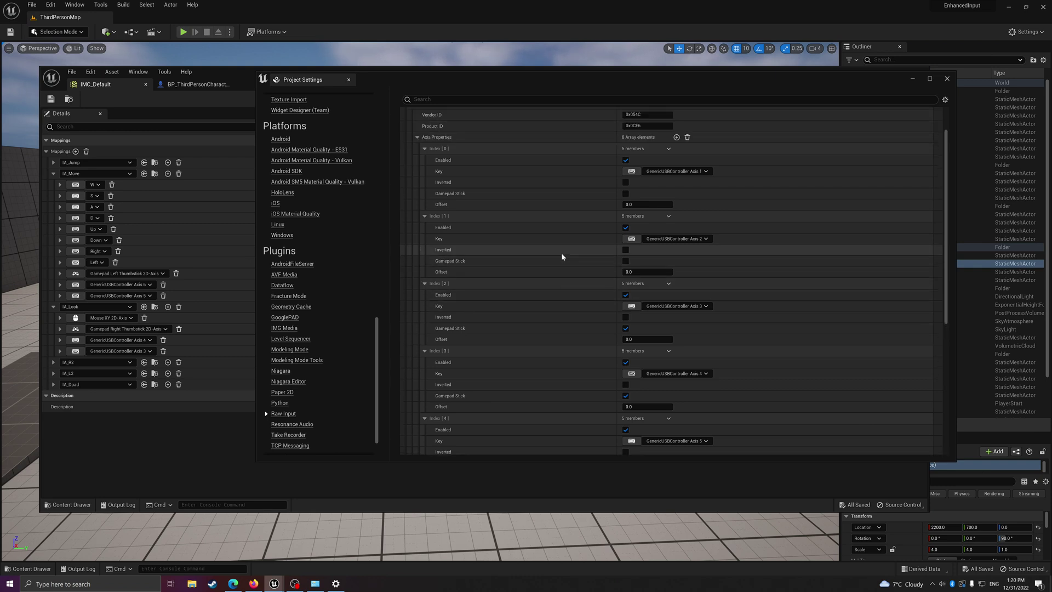
pyautogui.scroll(1, 562, 256)
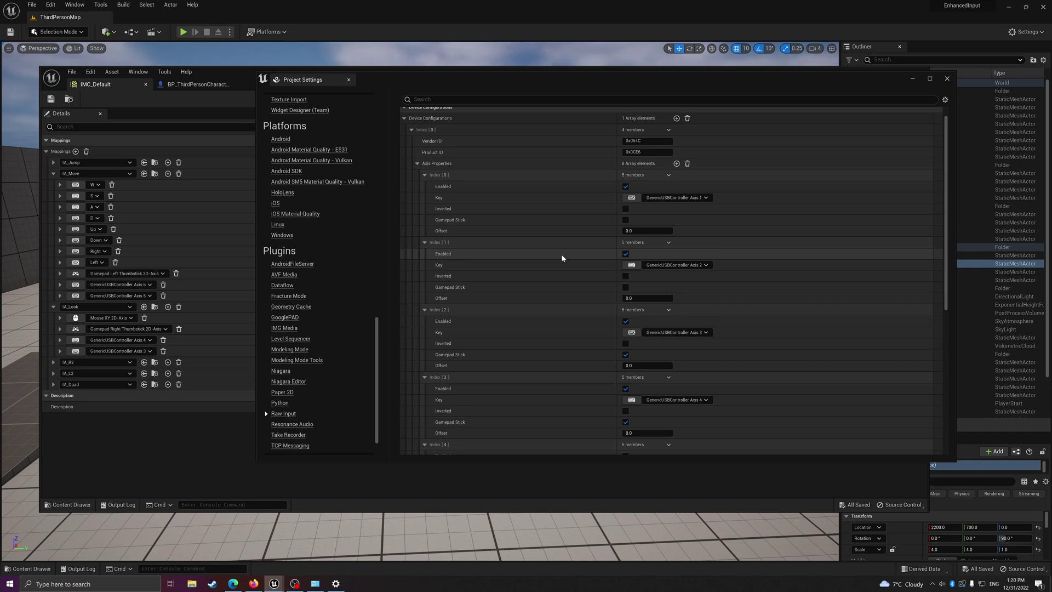
pyautogui.scroll(-3, 561, 257)
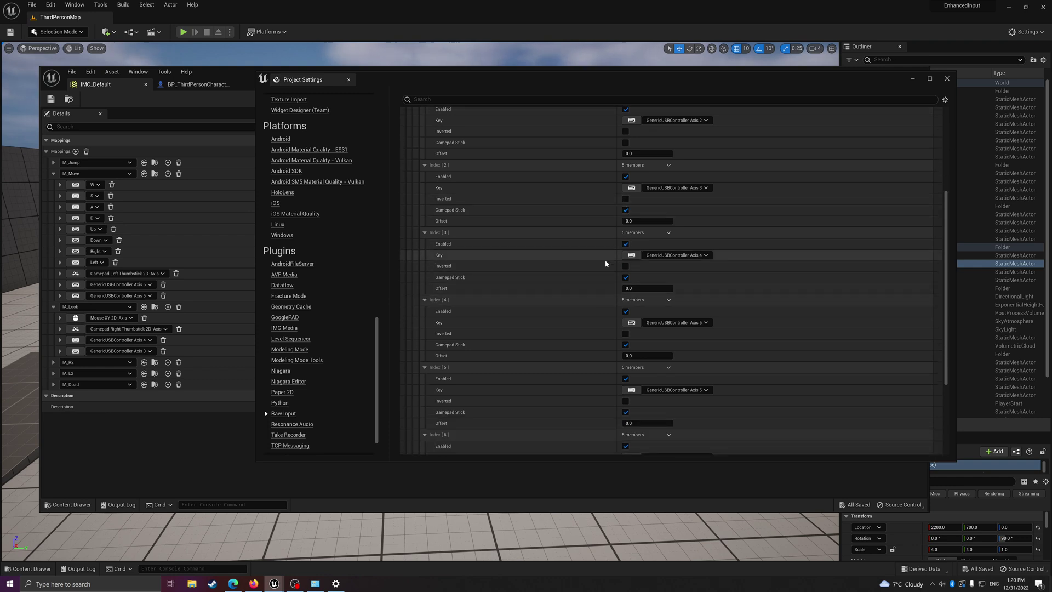
pyautogui.scroll(-6, 598, 320)
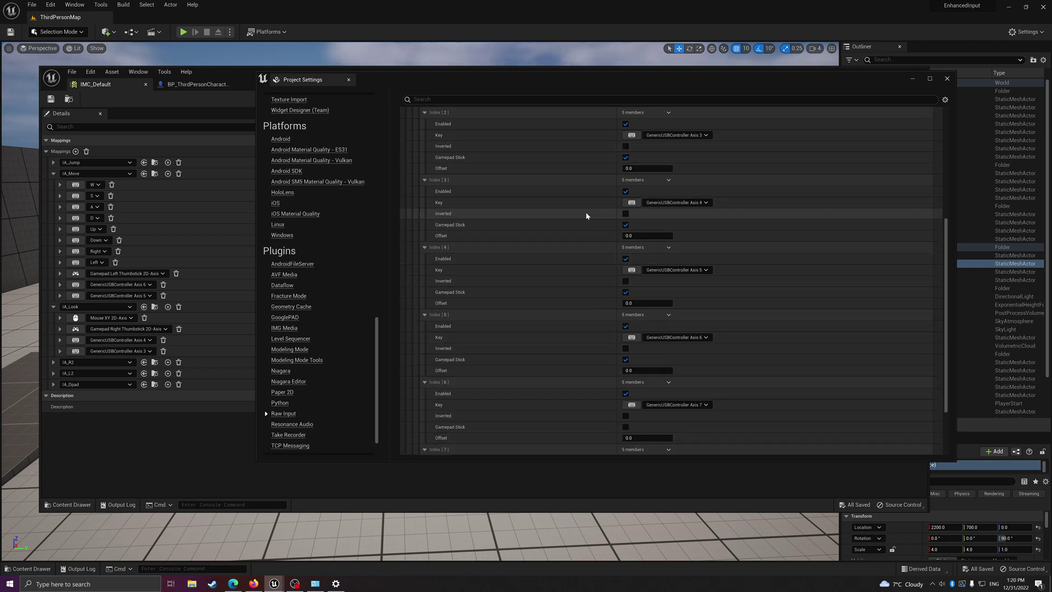
pyautogui.scroll(-4, 583, 288)
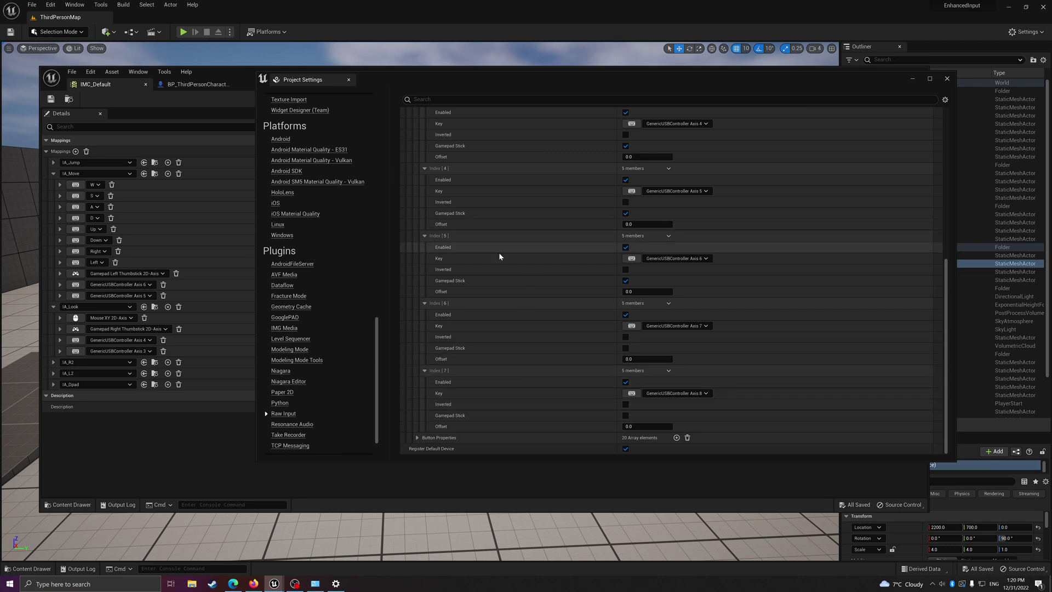
# Examine the Button Properties array and the GenericUSBController keys available for its last entry, leaving the key assignment as it is.
pyautogui.click(418, 437)
pyautogui.scroll(-5, 514, 327)
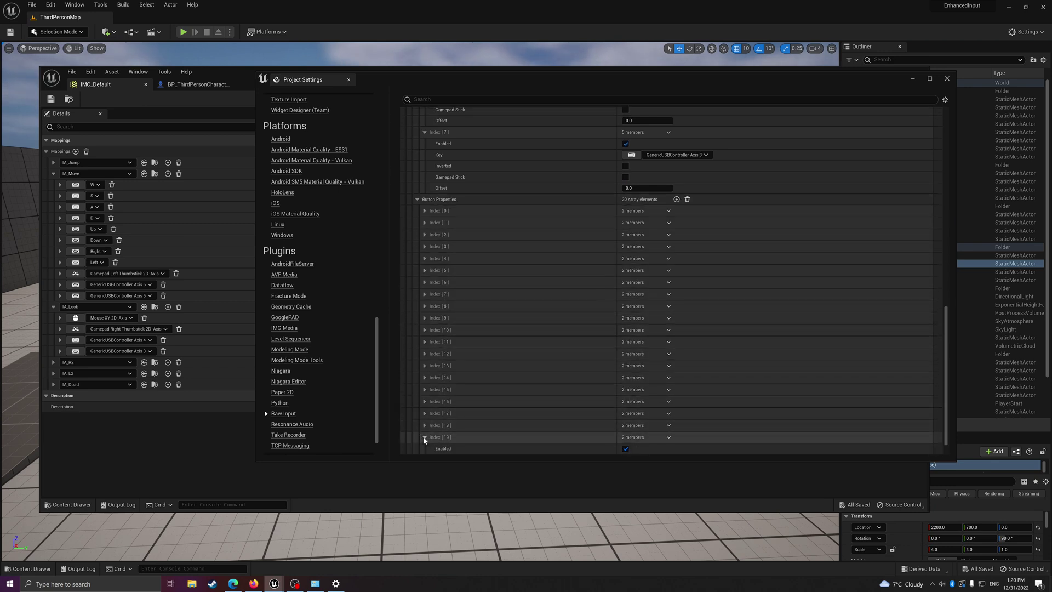
pyautogui.scroll(-2, 537, 416)
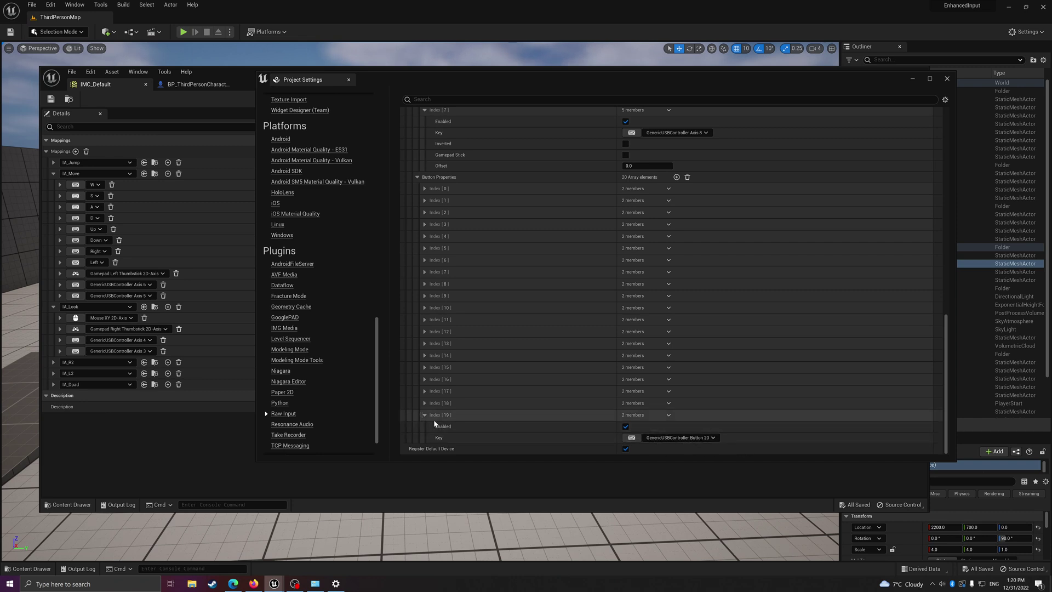
pyautogui.click(708, 438)
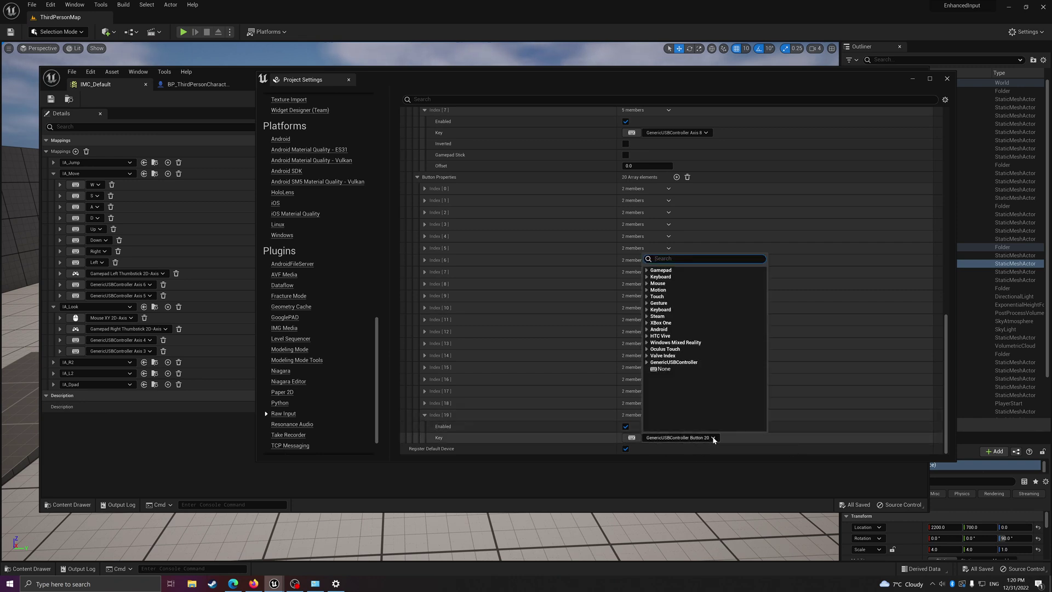
pyautogui.click(674, 362)
pyautogui.scroll(-5, 743, 331)
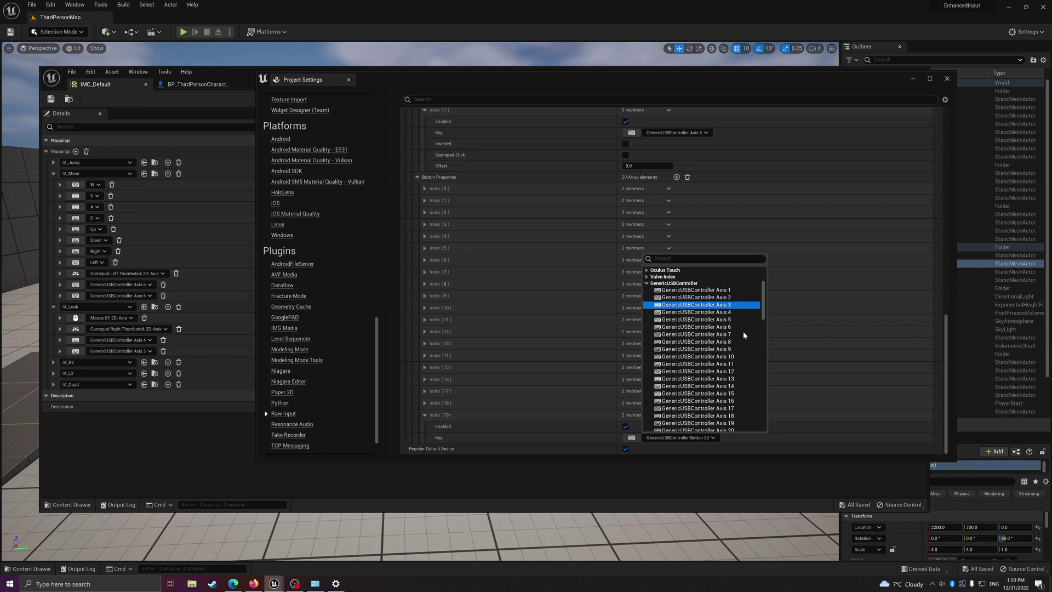
pyautogui.scroll(-20, 735, 345)
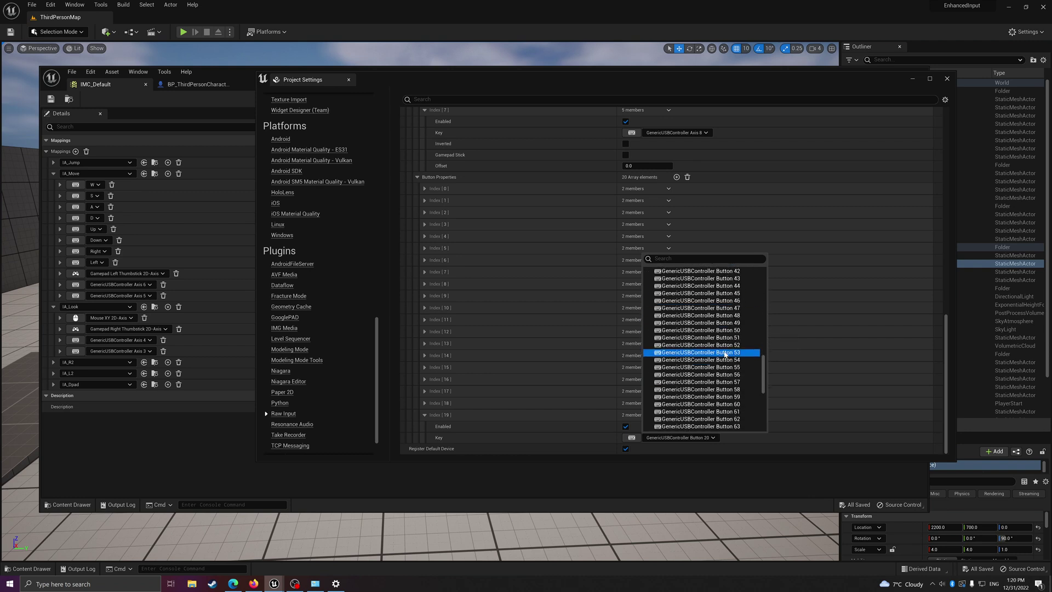
pyautogui.scroll(-8, 725, 356)
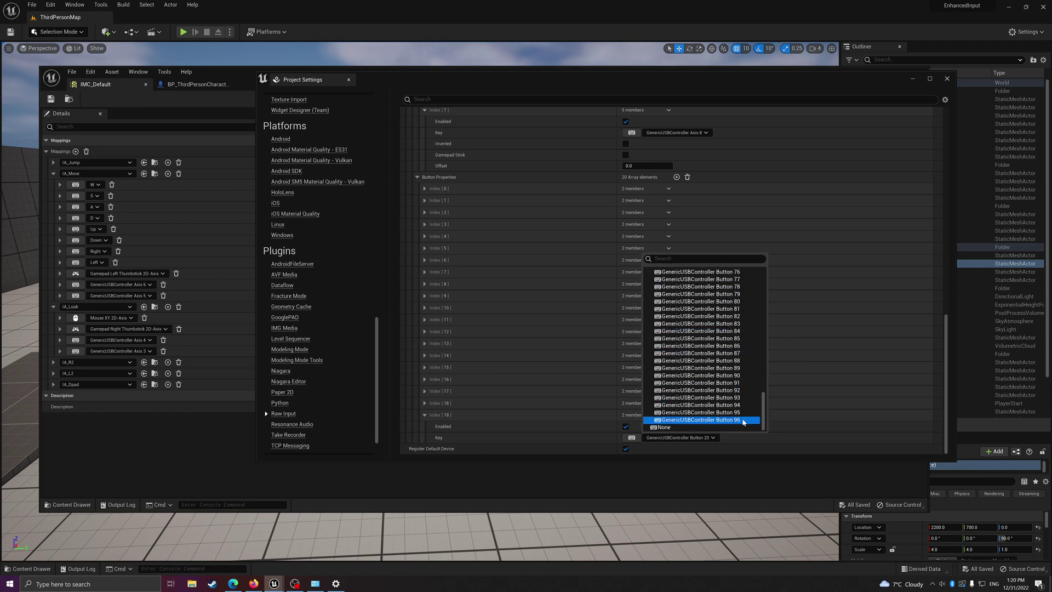
pyautogui.click(749, 446)
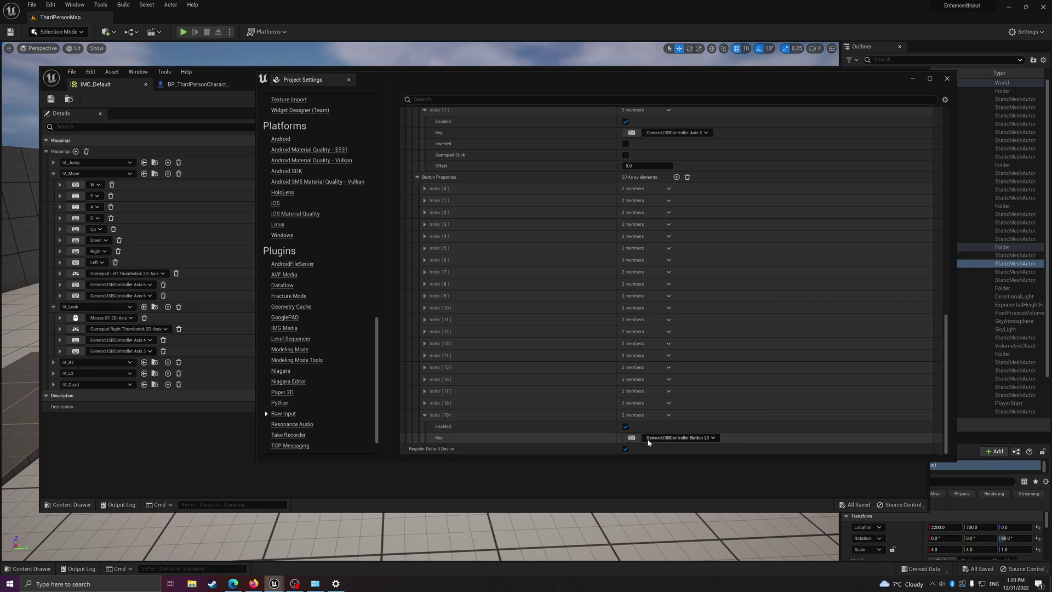
pyautogui.click(425, 415)
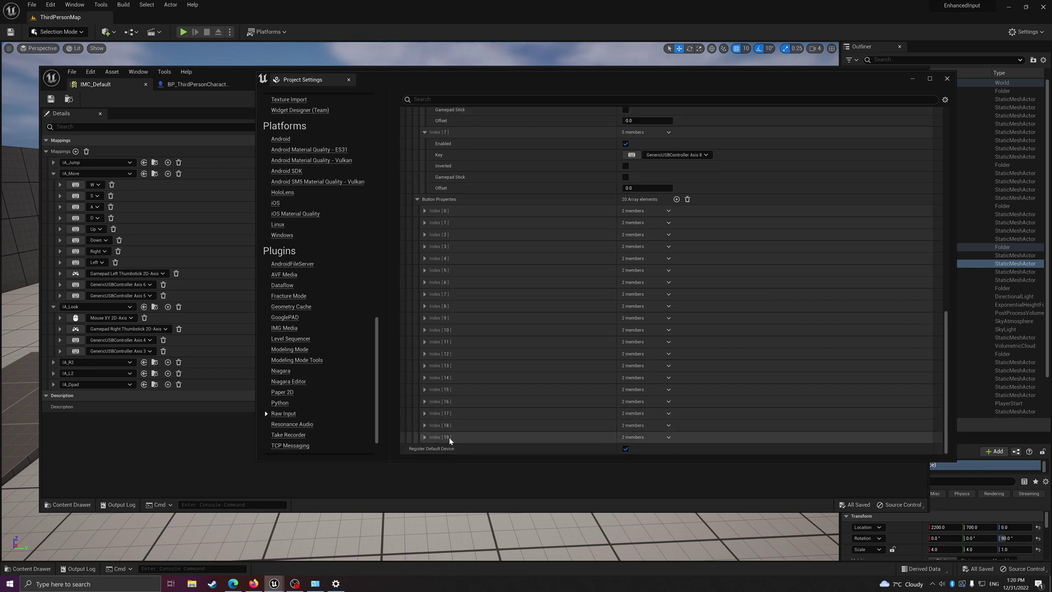
# Close the Project Settings and minimize the IMC_Default mapping context editor to get back to the level viewport.
pyautogui.scroll(3, 467, 269)
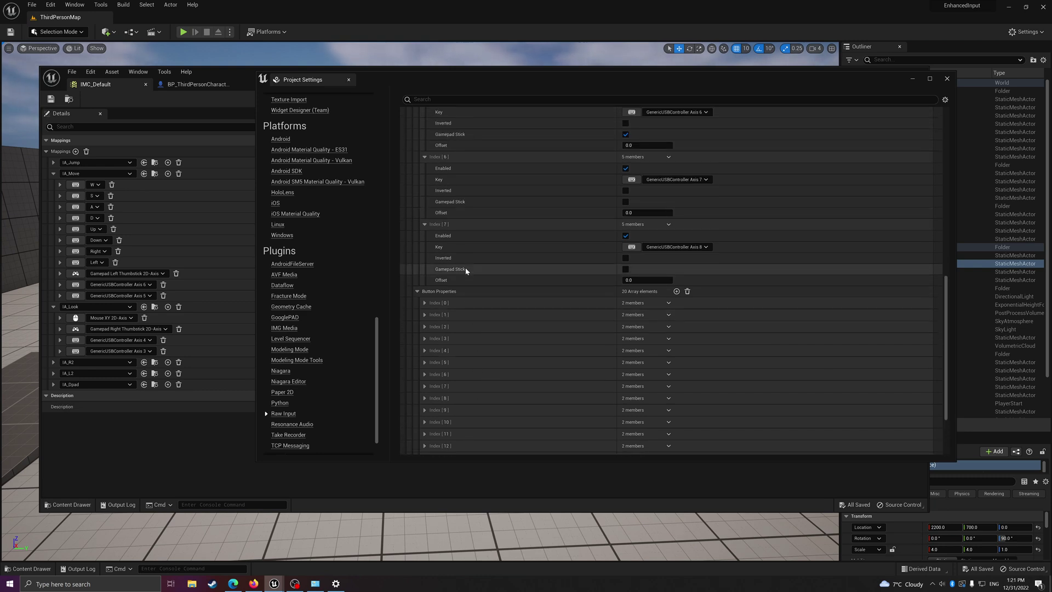
pyautogui.scroll(8, 543, 269)
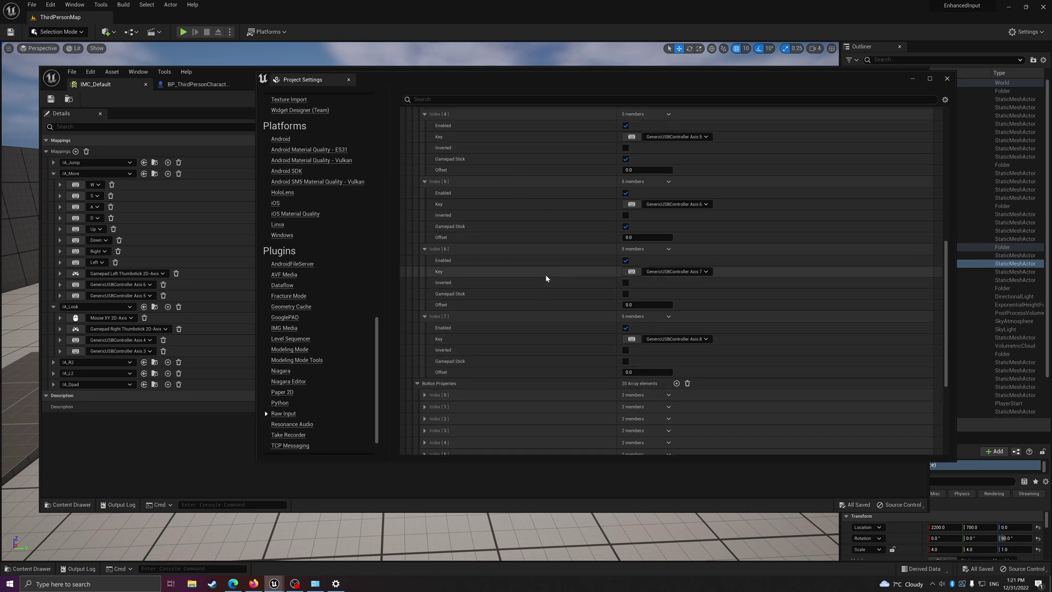
pyautogui.scroll(7, 545, 274)
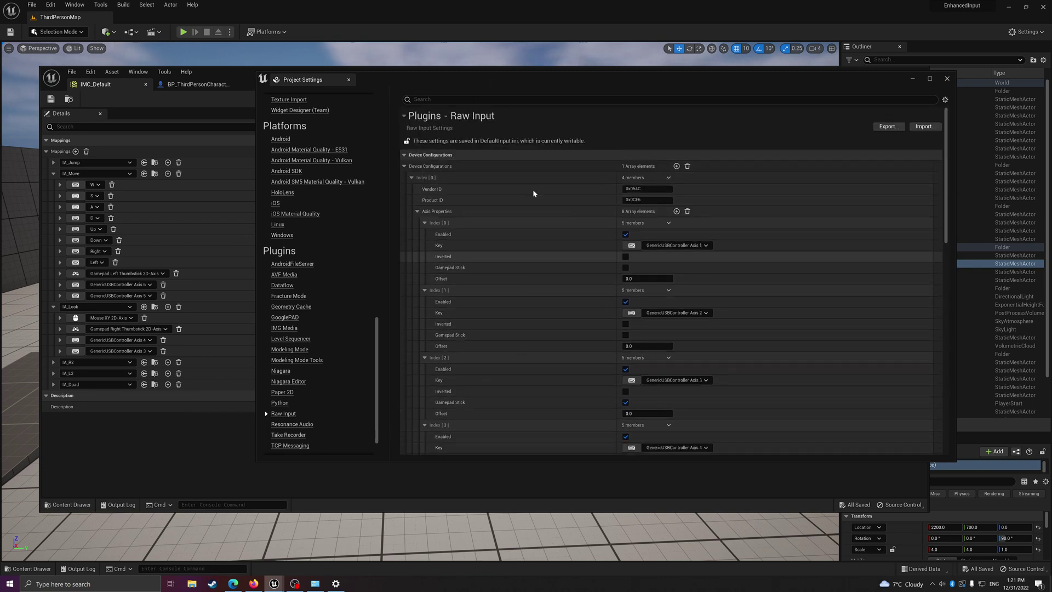
pyautogui.click(947, 79)
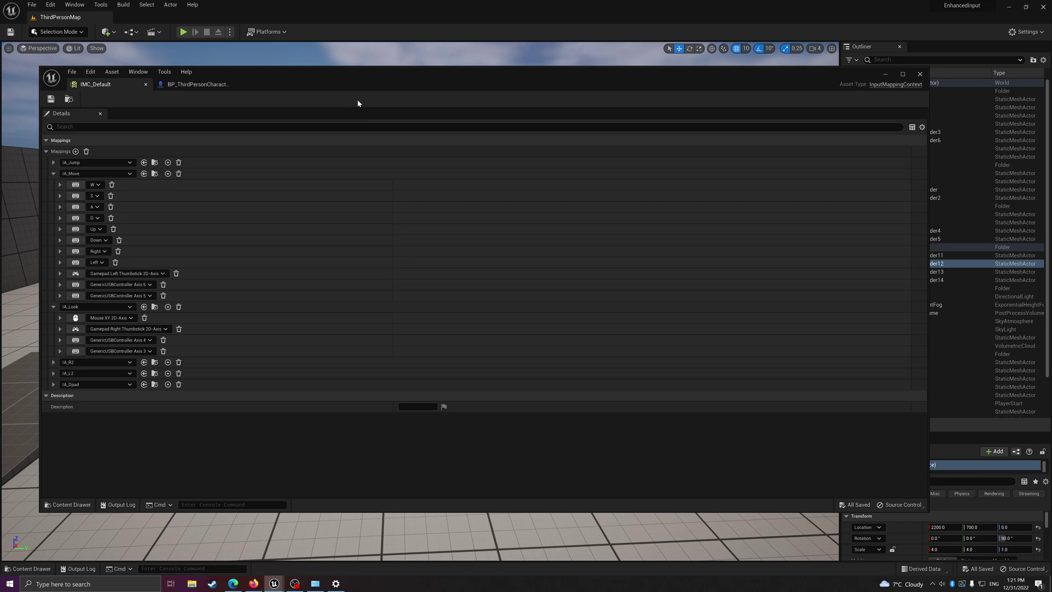
pyautogui.moveTo(321, 75); pyautogui.dragTo(329, 76)
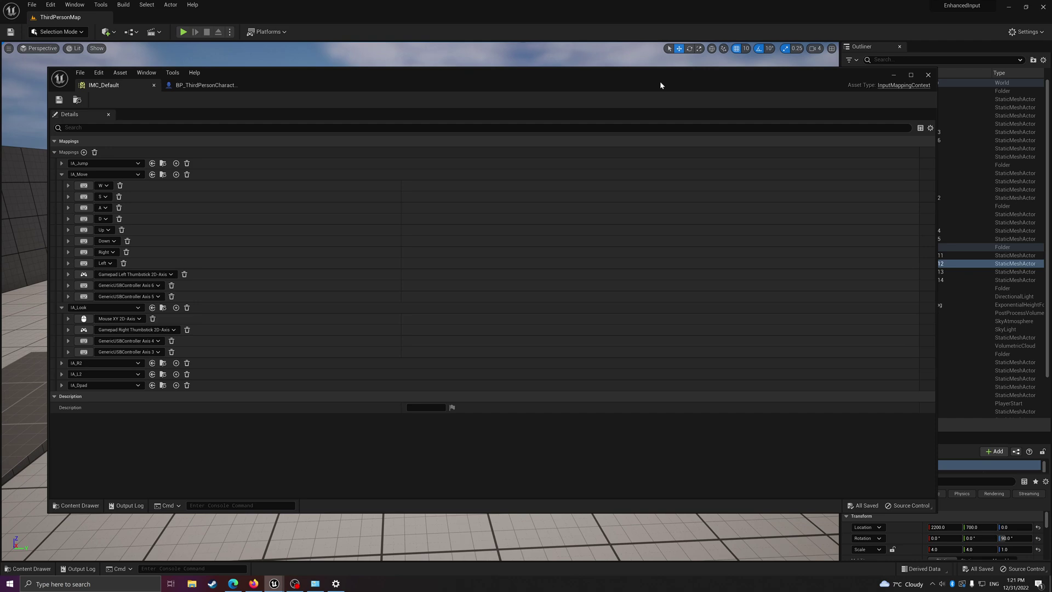
pyautogui.click(894, 77)
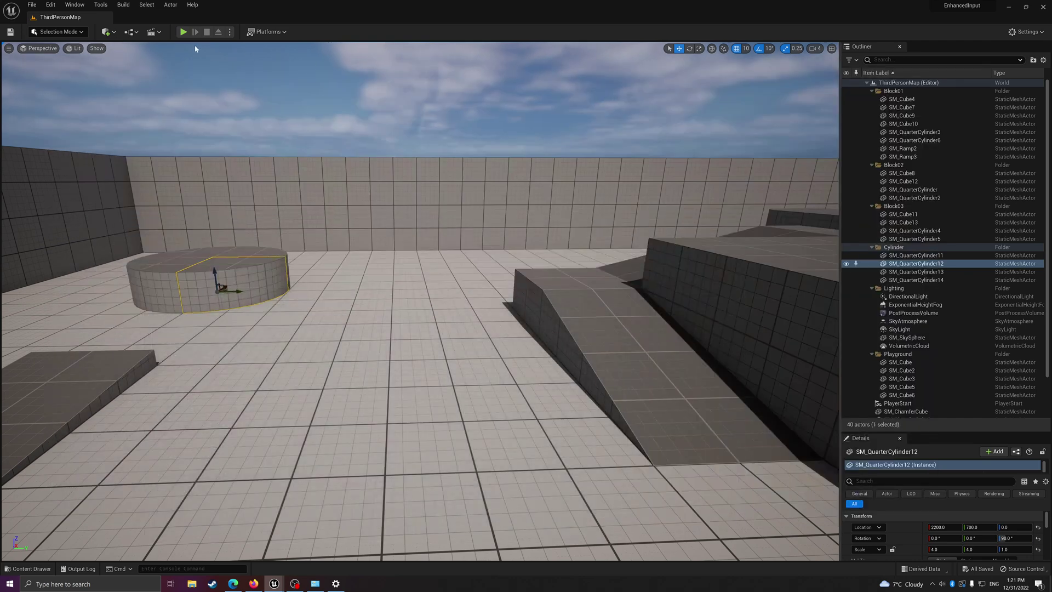
# Play ThirdPersonMap in the editor and test the movement input by running the character forward, backward and sideways.
pyautogui.click(184, 33)
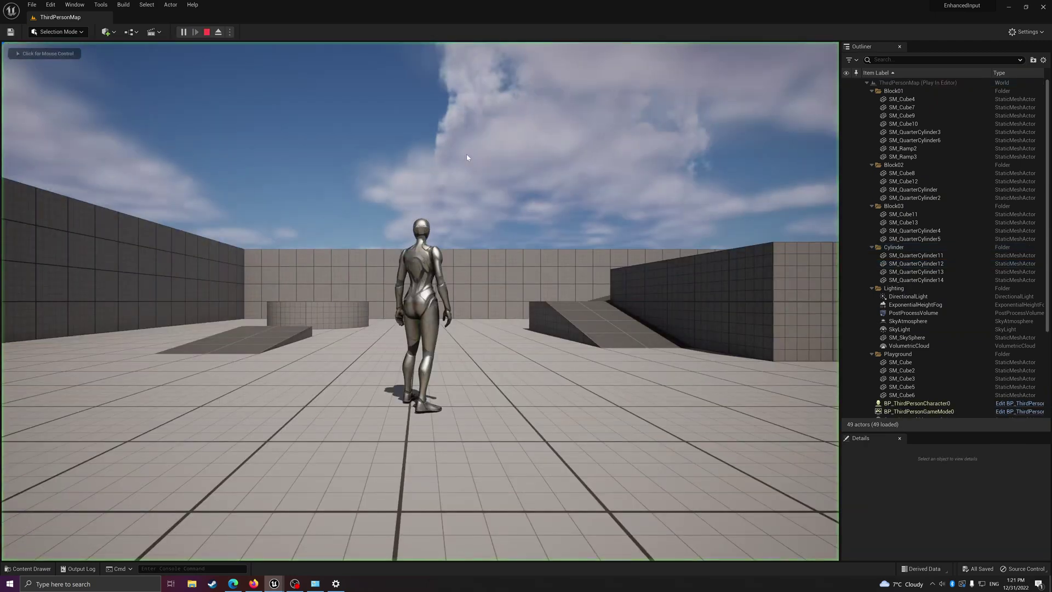
pyautogui.press('w')
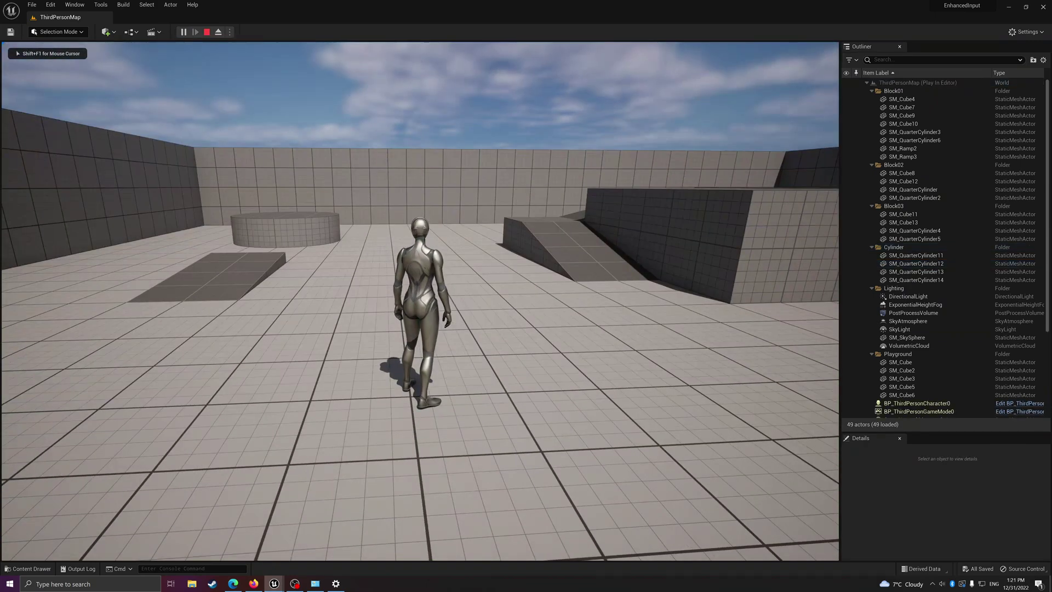
pyautogui.press('s')
pyautogui.press('a')
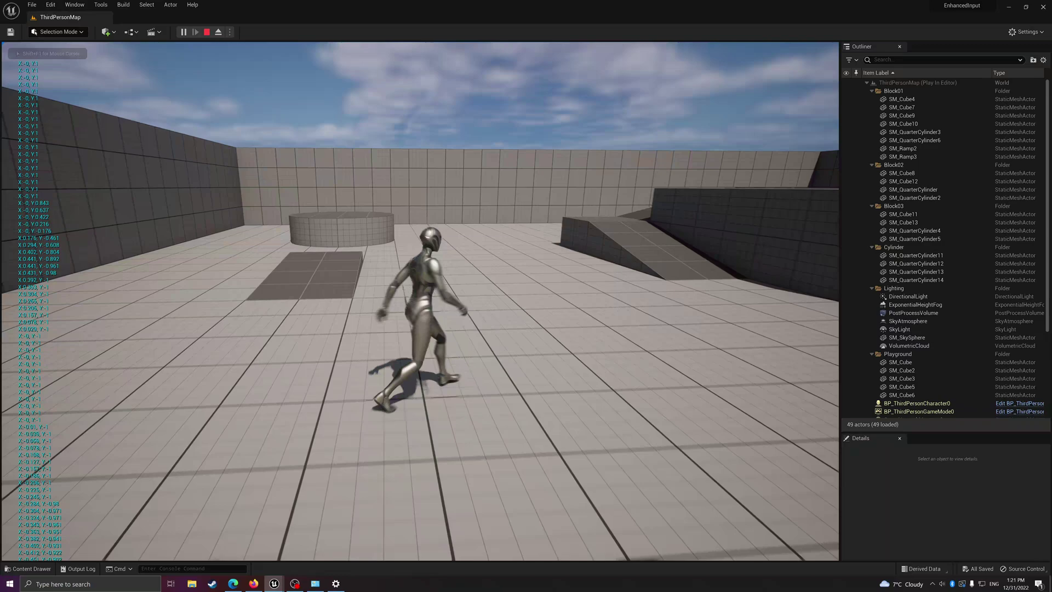
pyautogui.press('s')
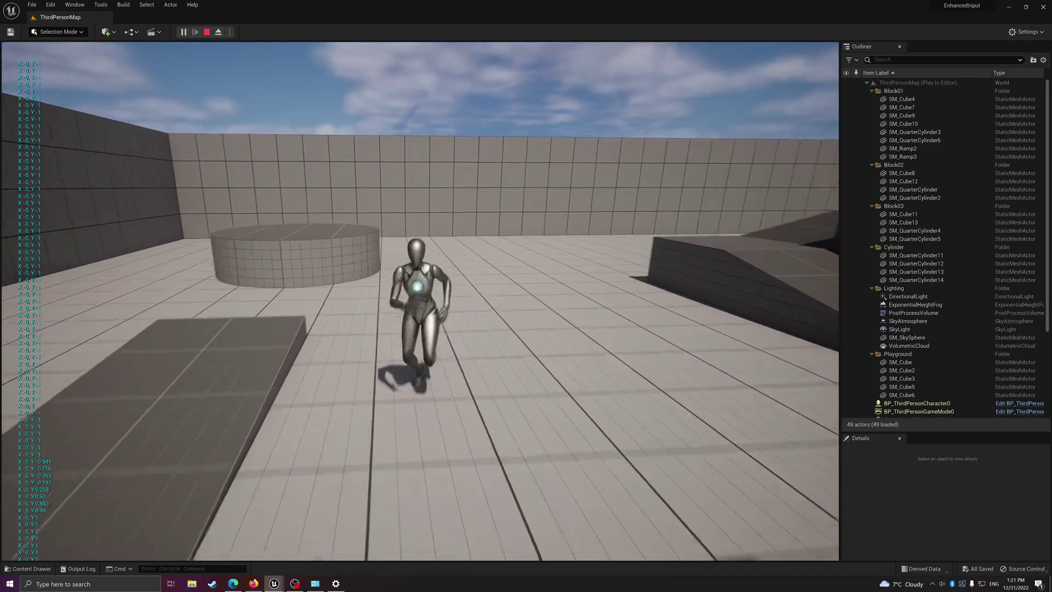
pyautogui.press('a')
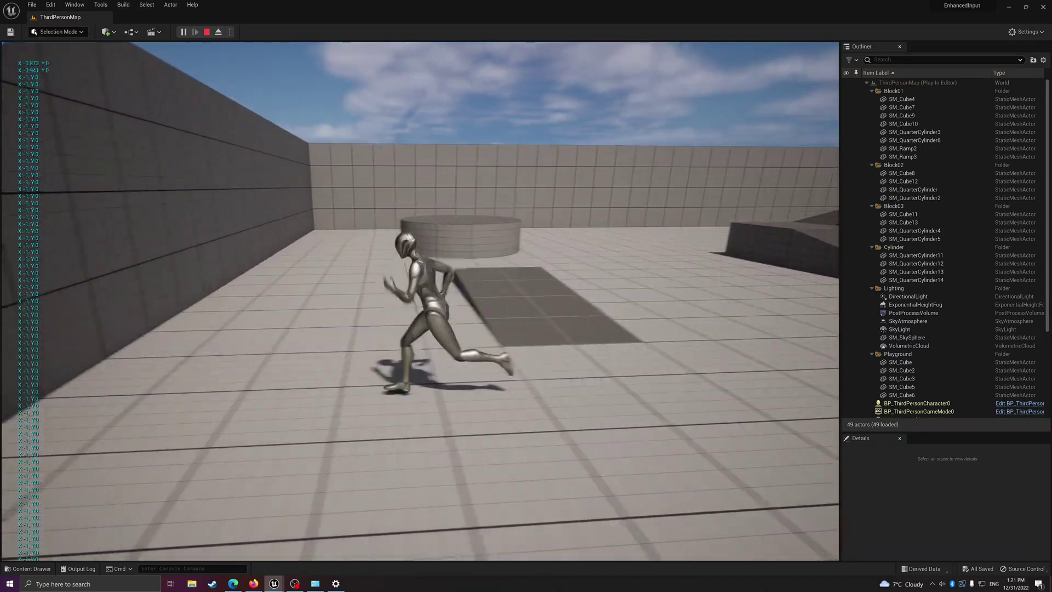
pyautogui.press('d')
pyautogui.press('w')
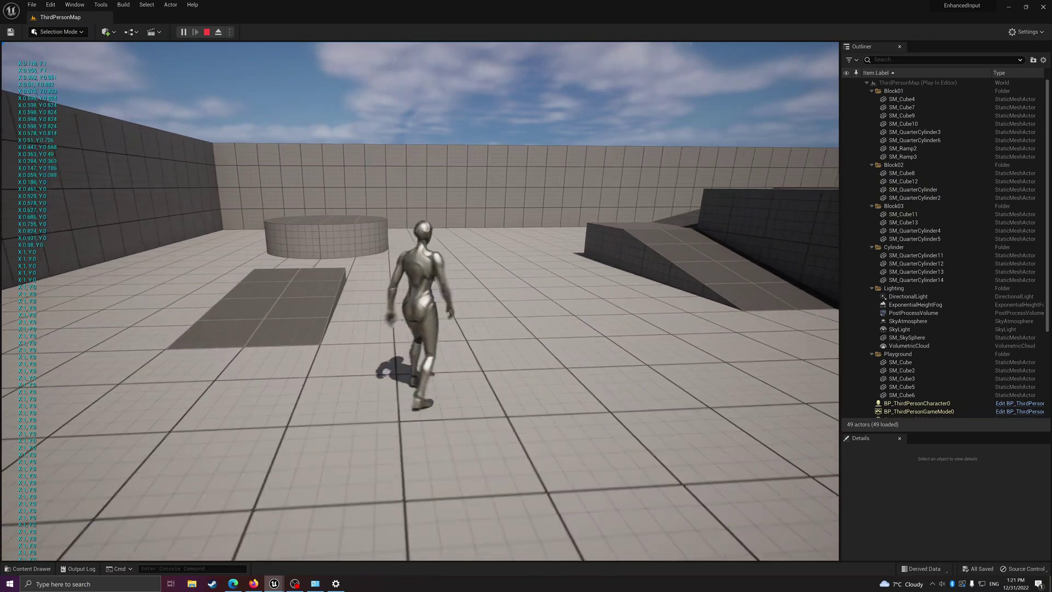
pyautogui.press('d')
pyautogui.press('w')
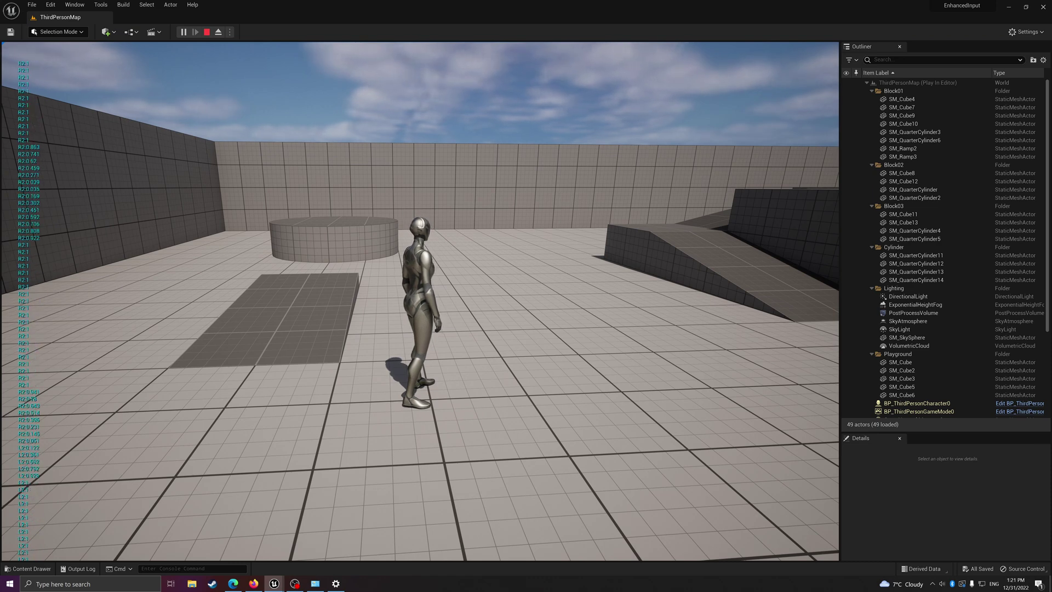
# Test the jump input by making the character jump several times in the running level.
pyautogui.press('space')
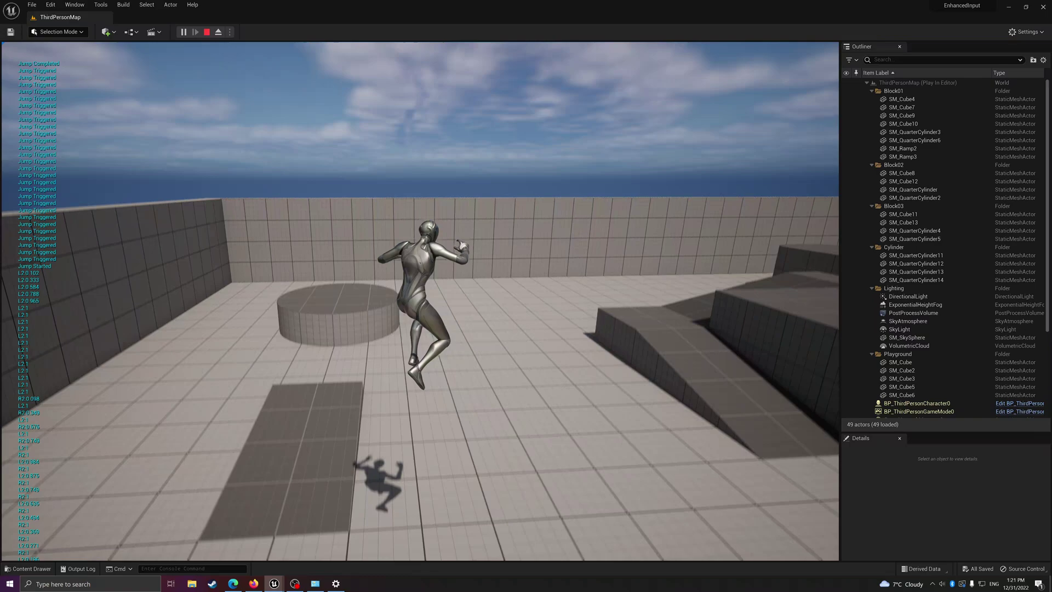
pyautogui.press('space')
pyautogui.press('space')
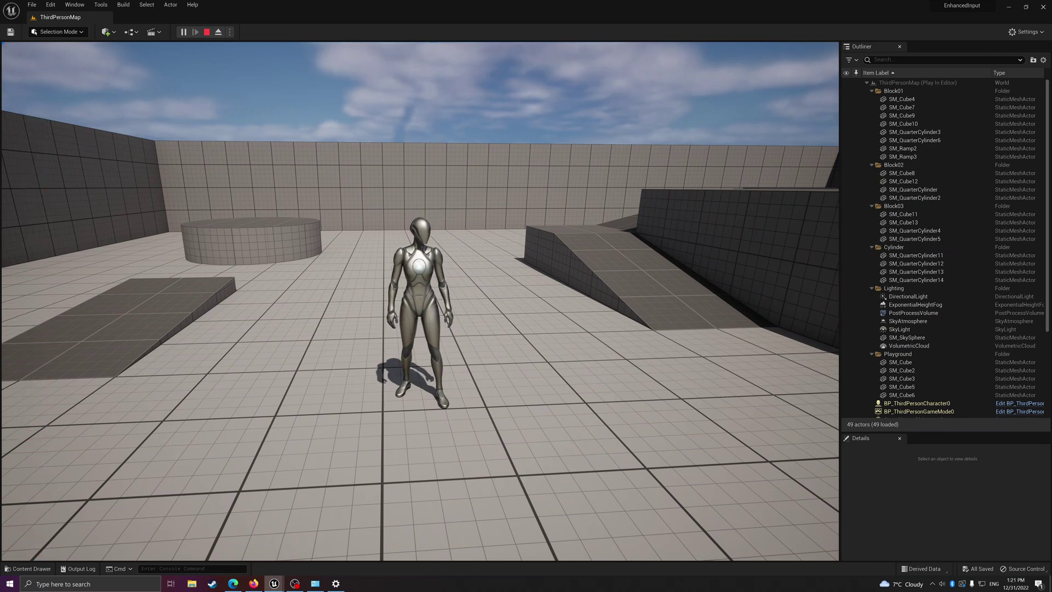
# Stop the play session and open the IMC_Default mapping context from the ThirdPerson Input folder.
pyautogui.press('Escape')
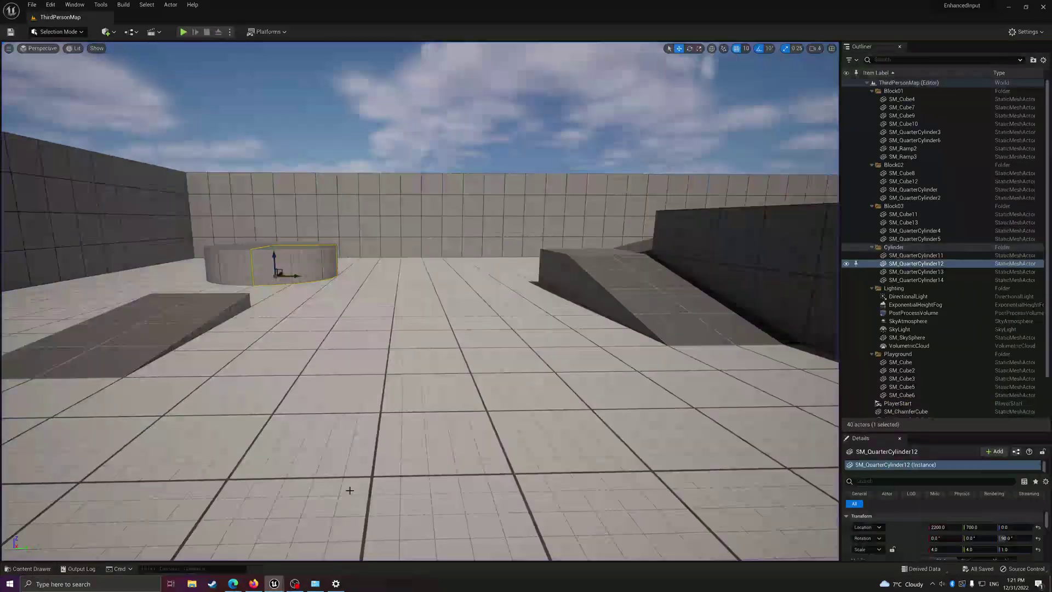
pyautogui.click(29, 568)
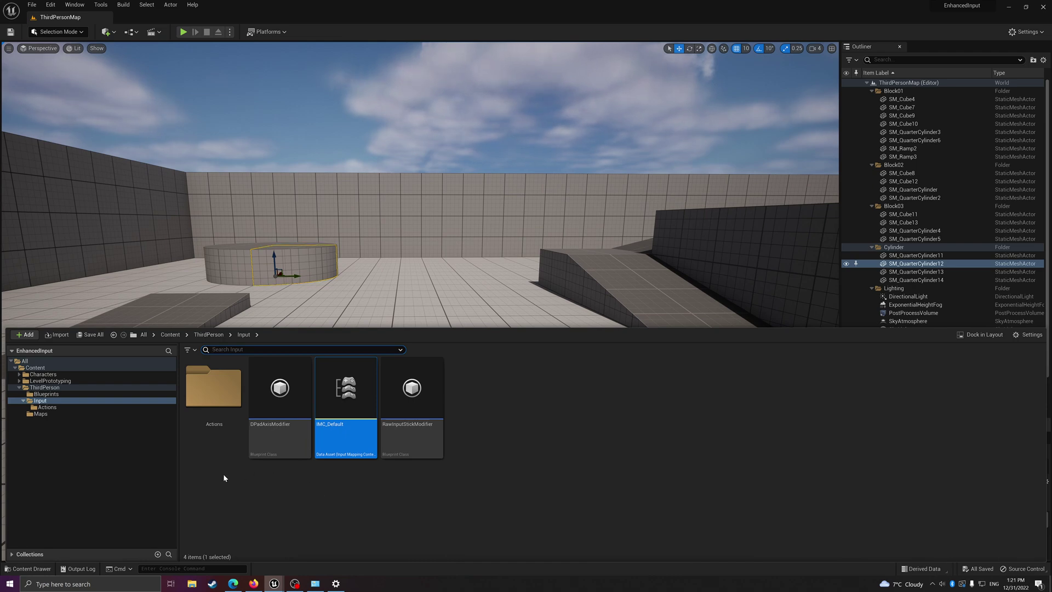
pyautogui.moveTo(344, 412)
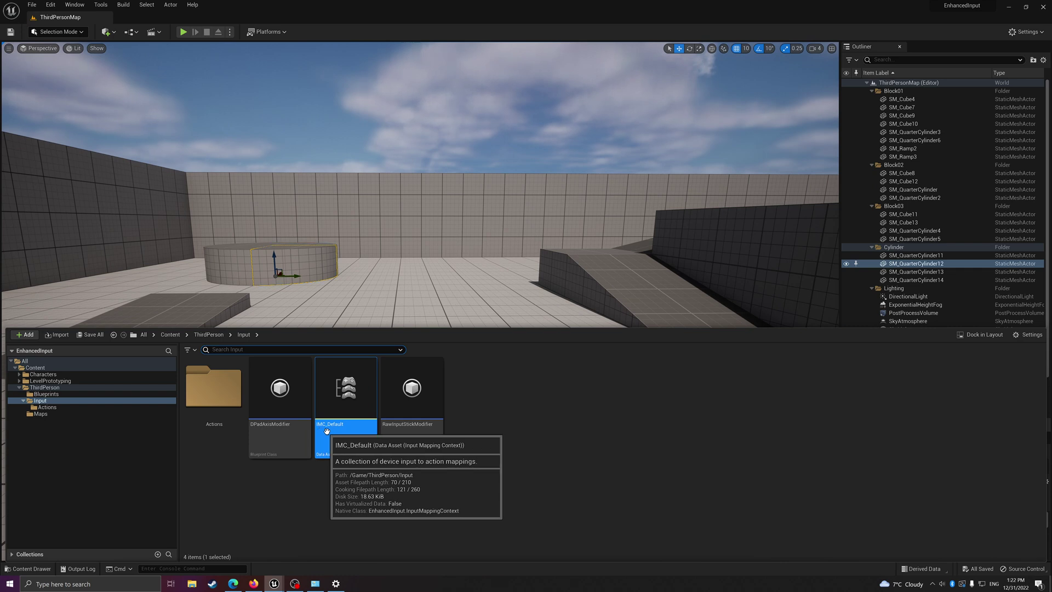
pyautogui.doubleClick(342, 392)
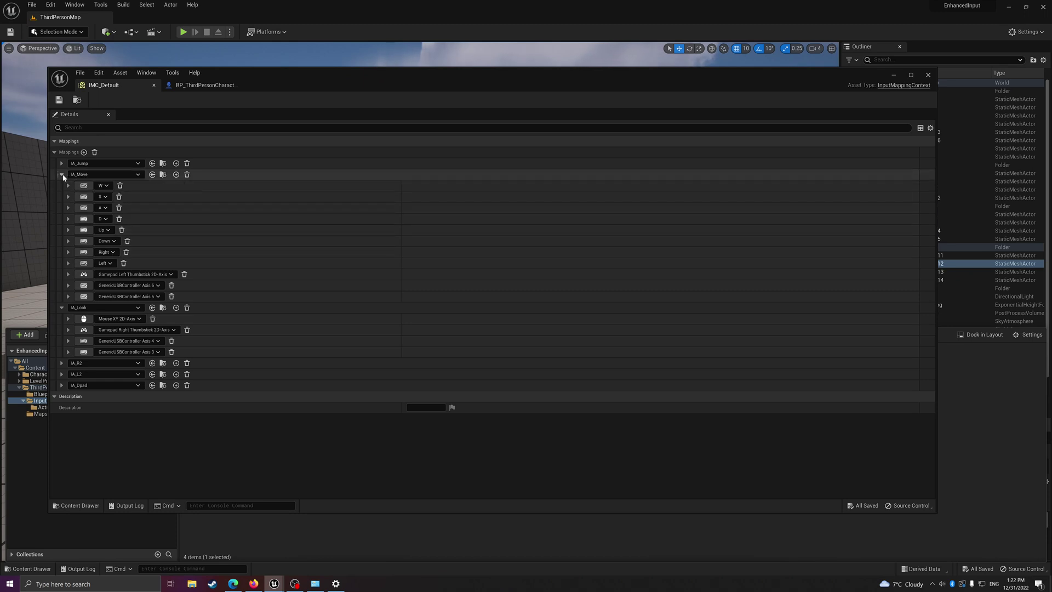
pyautogui.click(62, 308)
pyautogui.click(61, 309)
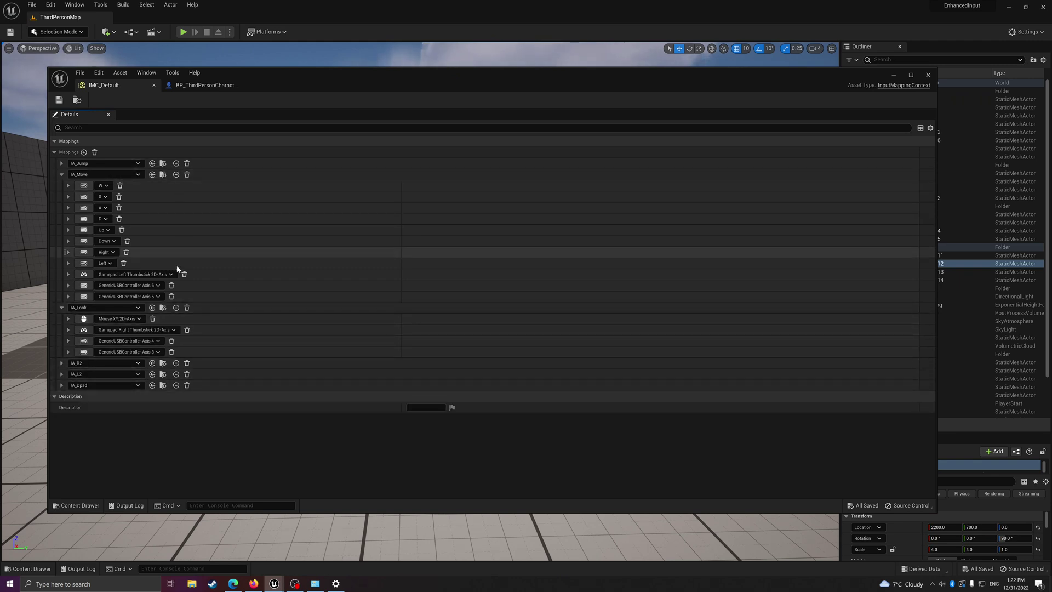
# Inspect the Dead Zone modifier settings of the GenericUSBController Axis 6 mapping under IA_Move.
pyautogui.click(68, 286)
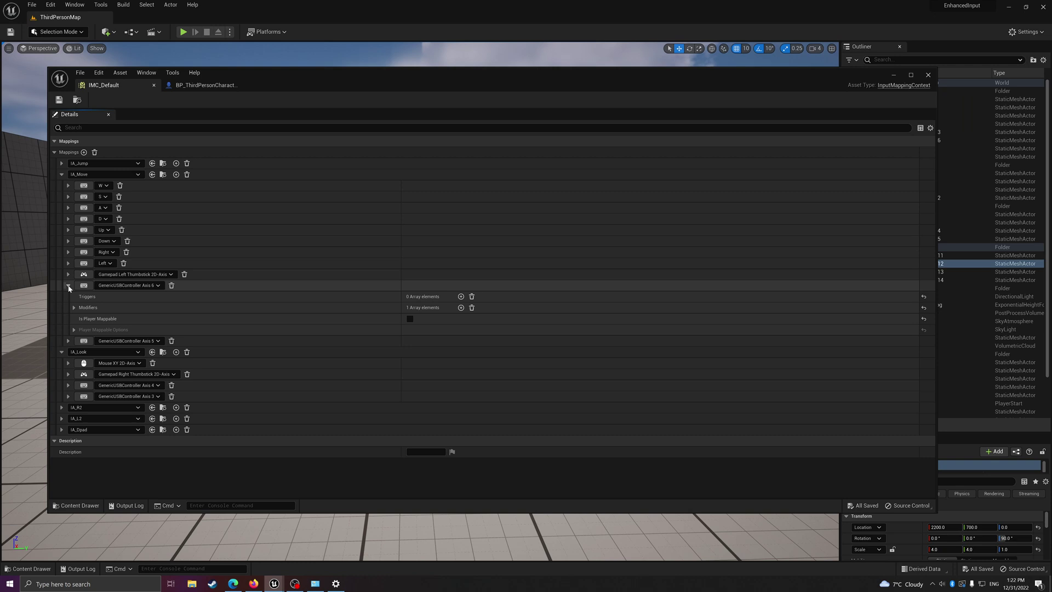
pyautogui.click(69, 341)
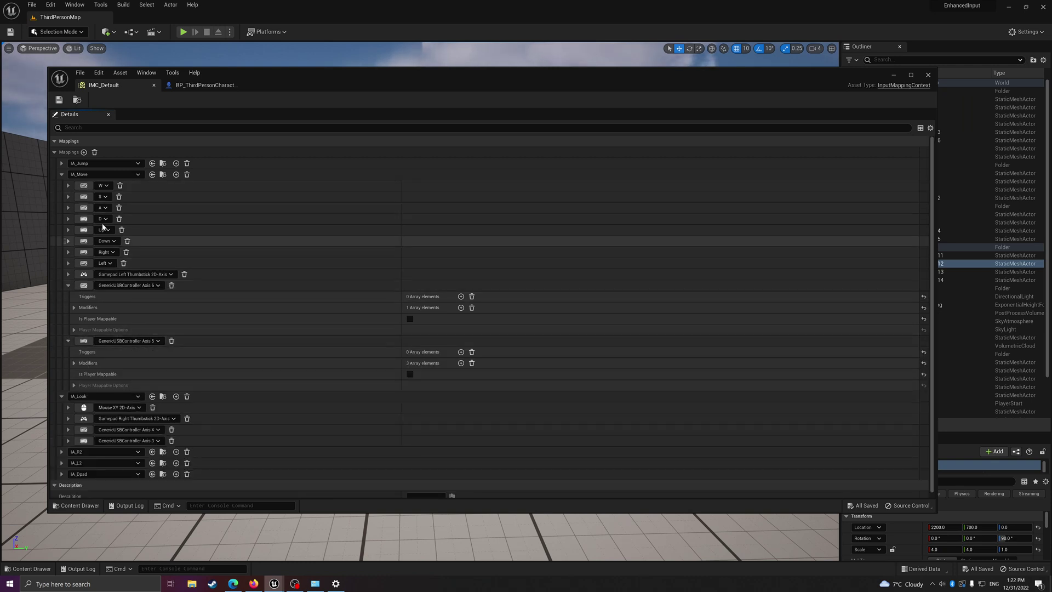
pyautogui.scroll(-1, 114, 345)
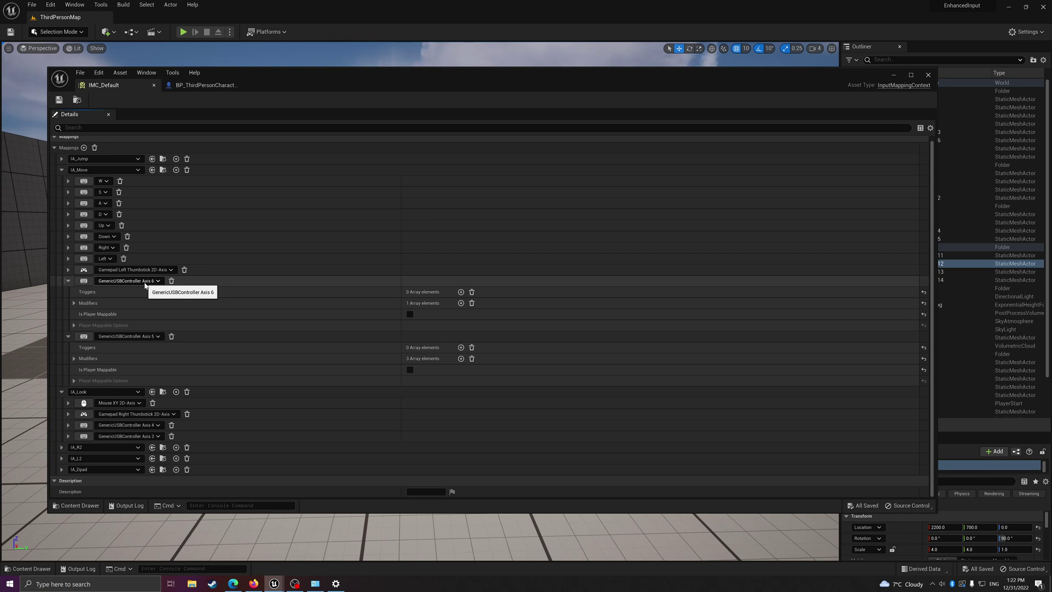
pyautogui.click(74, 303)
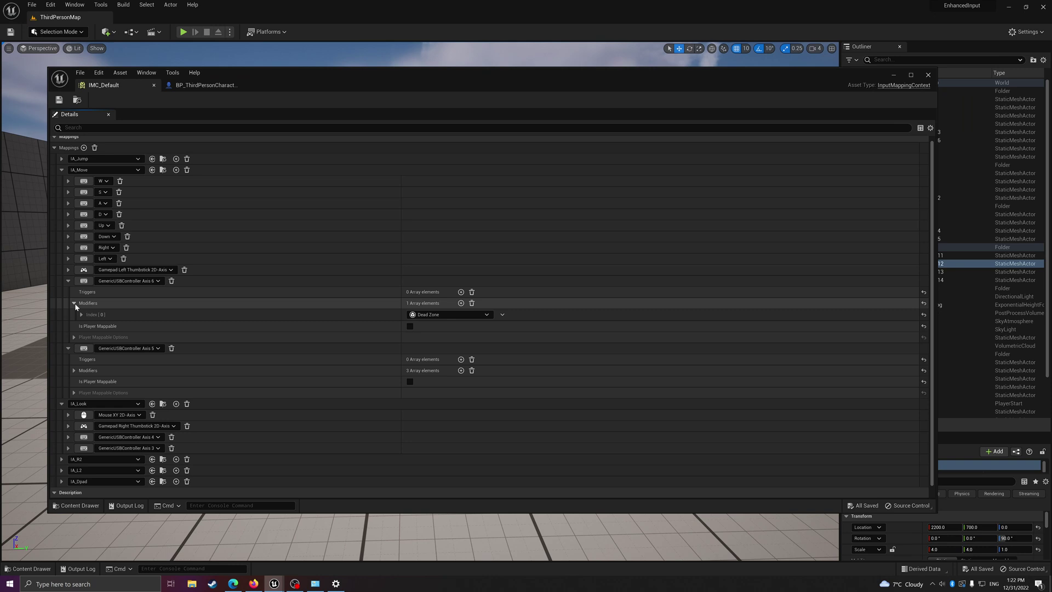
pyautogui.click(80, 316)
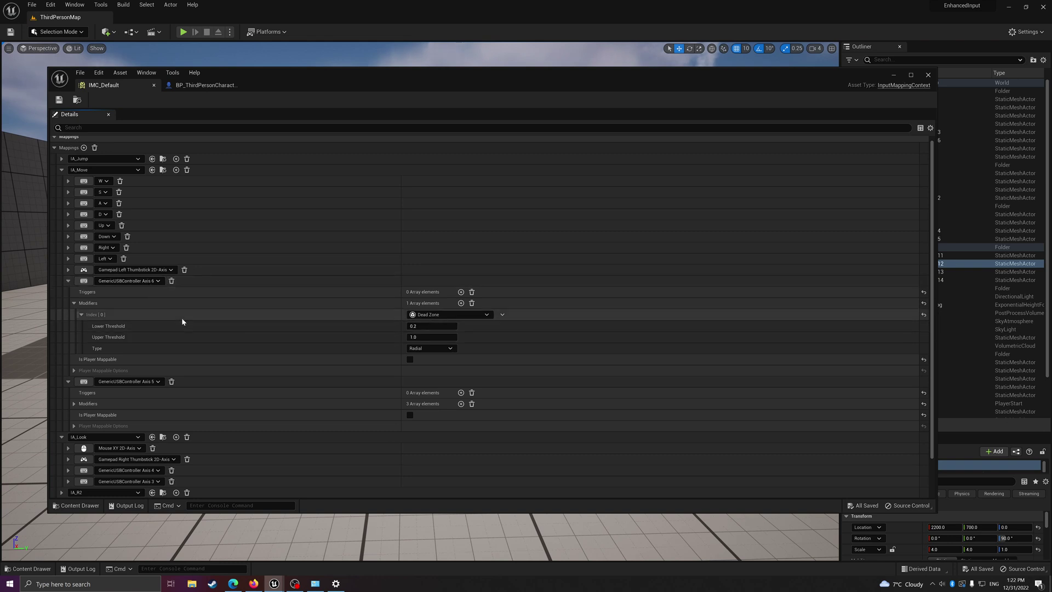
pyautogui.click(68, 282)
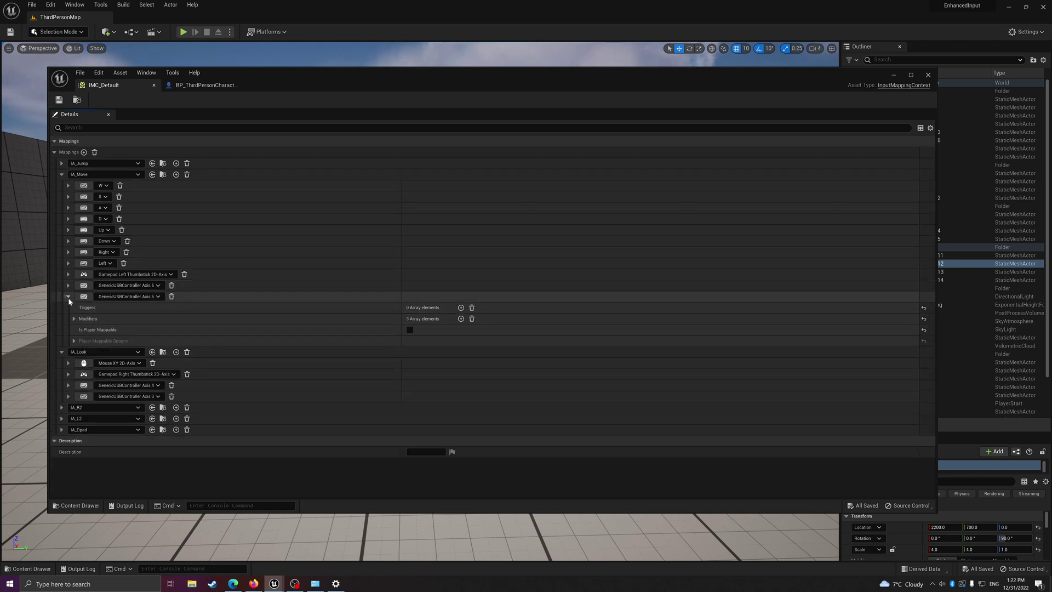
# Inspect the Swizzle Input Axis Values order of IA_Move's GenericUSBController Axis 5 mapping and compare it with the Axis 6 modifiers.
pyautogui.click(68, 297)
pyautogui.click(74, 319)
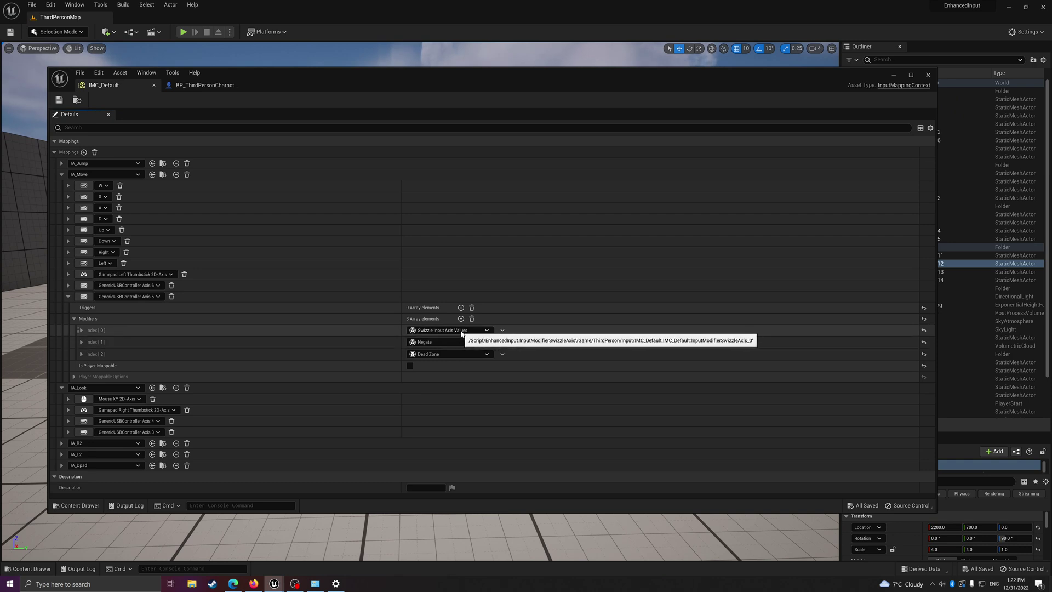
pyautogui.click(81, 330)
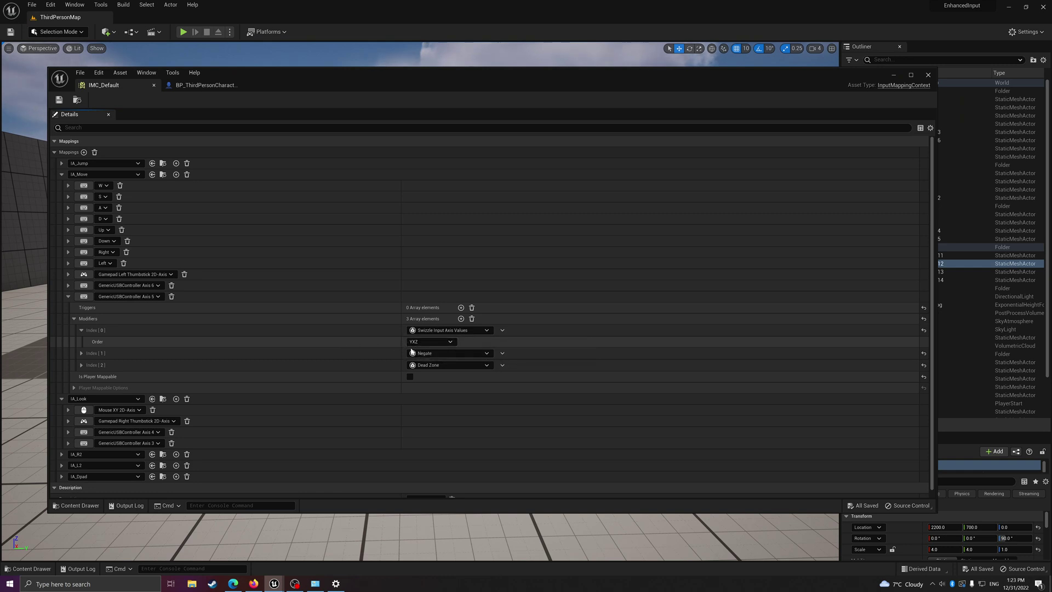
pyautogui.click(81, 330)
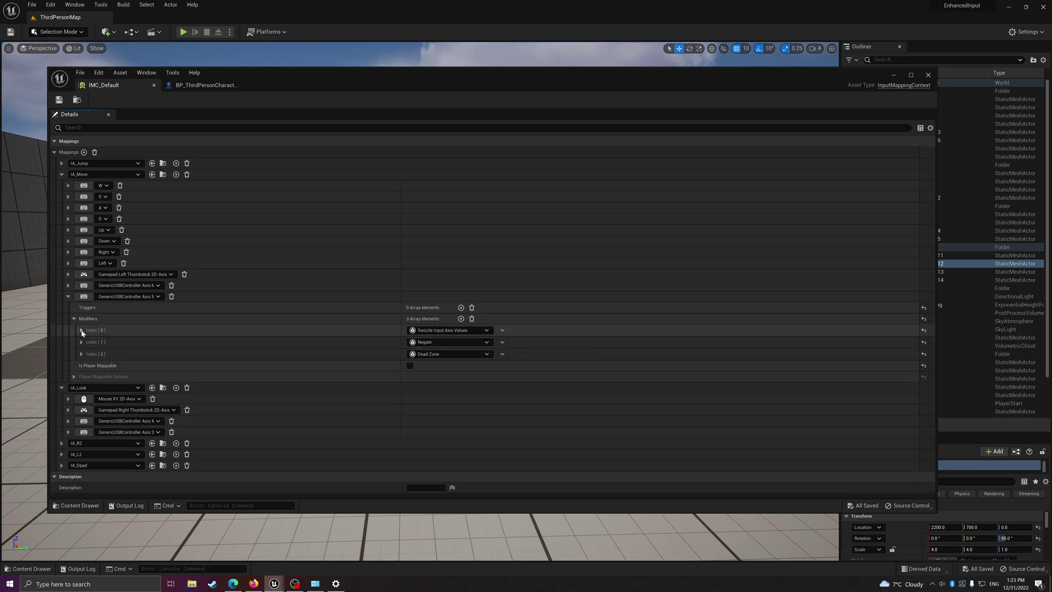
pyautogui.click(82, 331)
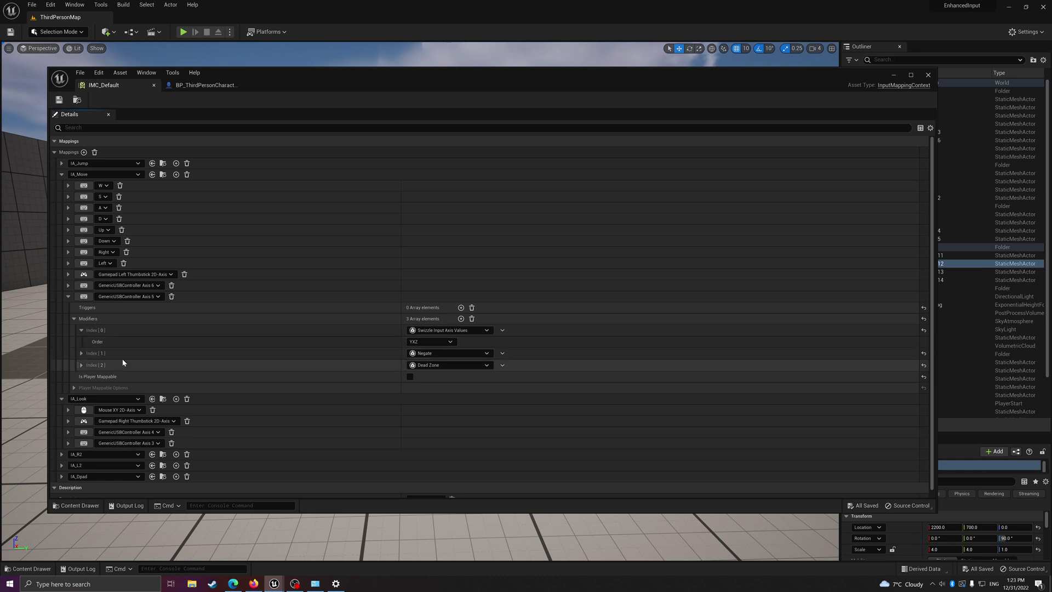
pyautogui.click(68, 285)
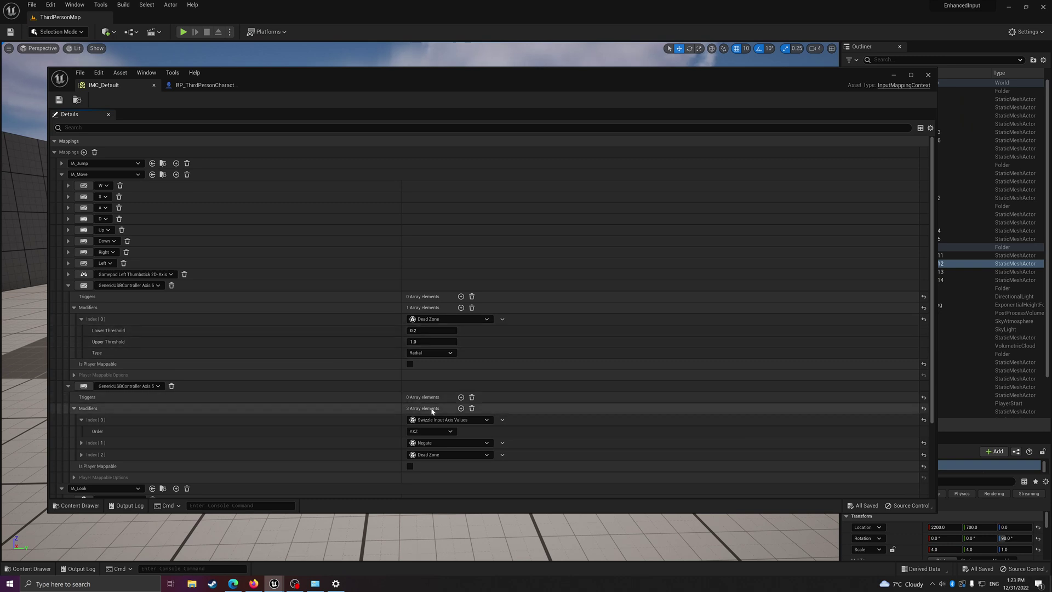
pyautogui.click(69, 285)
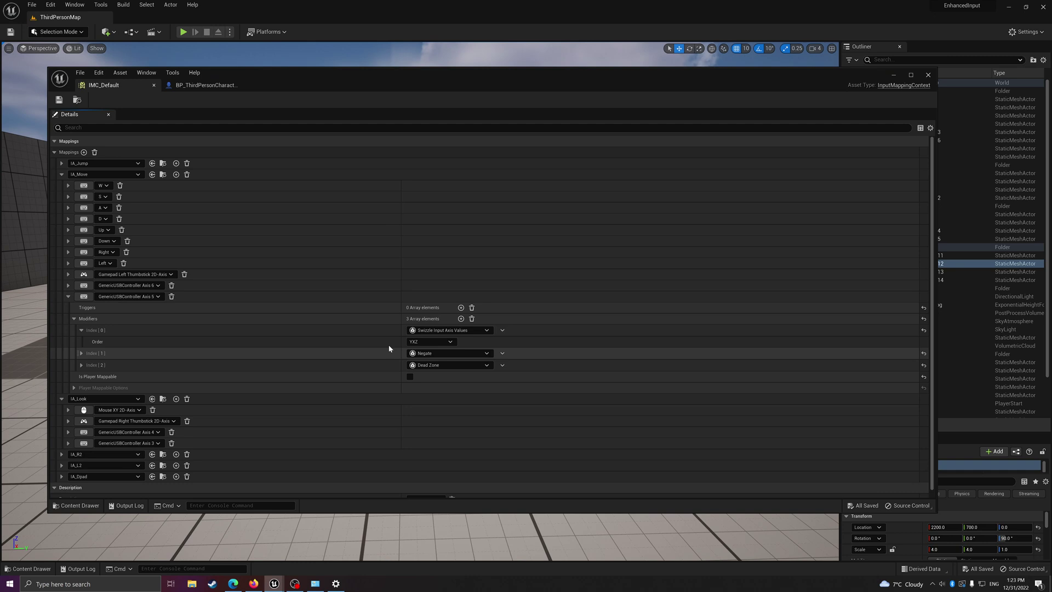
# Review the Dead Zone and Negate modifiers of the GenericUSBController Axis 5 mapping and collapse its entry.
pyautogui.click(81, 331)
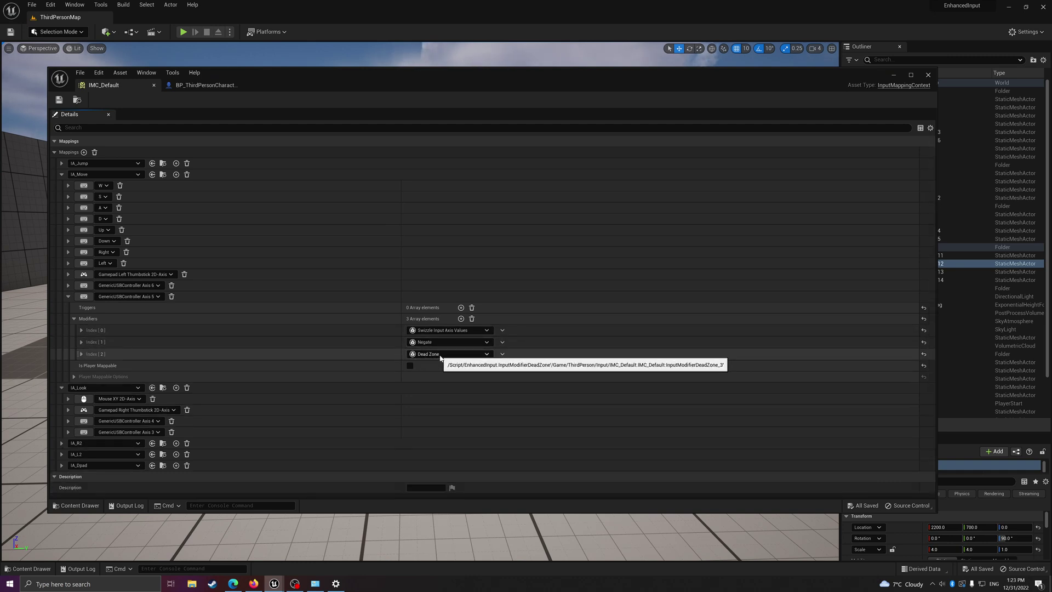
pyautogui.click(81, 355)
pyautogui.click(82, 355)
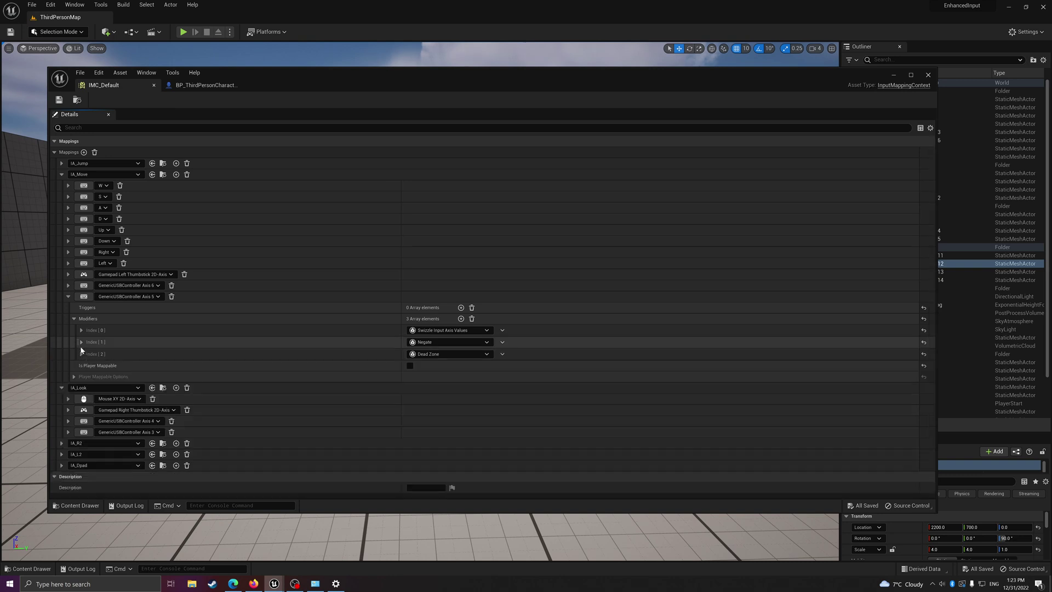
pyautogui.click(81, 342)
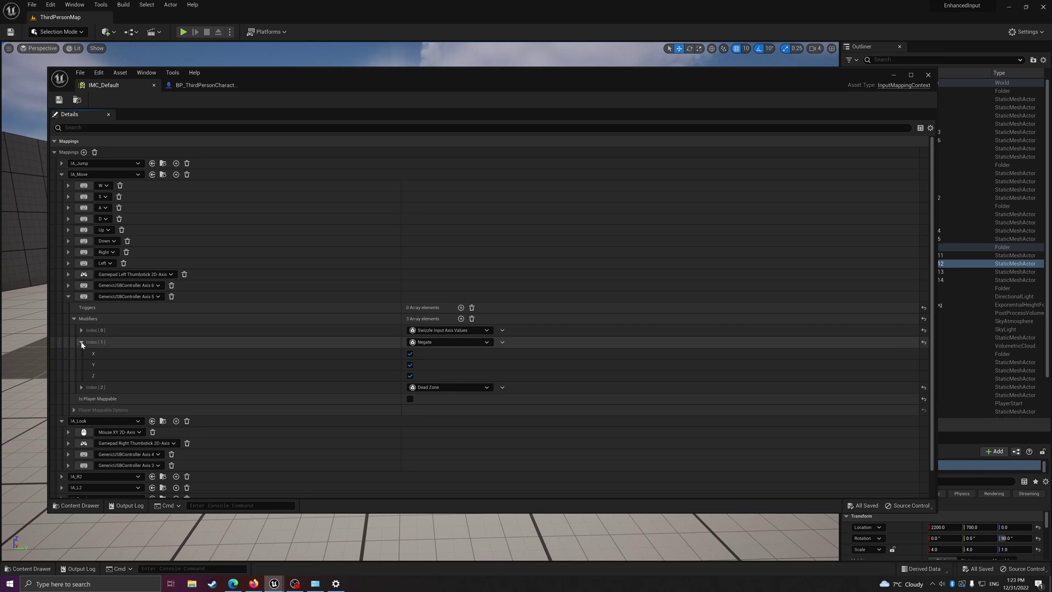
pyautogui.click(81, 342)
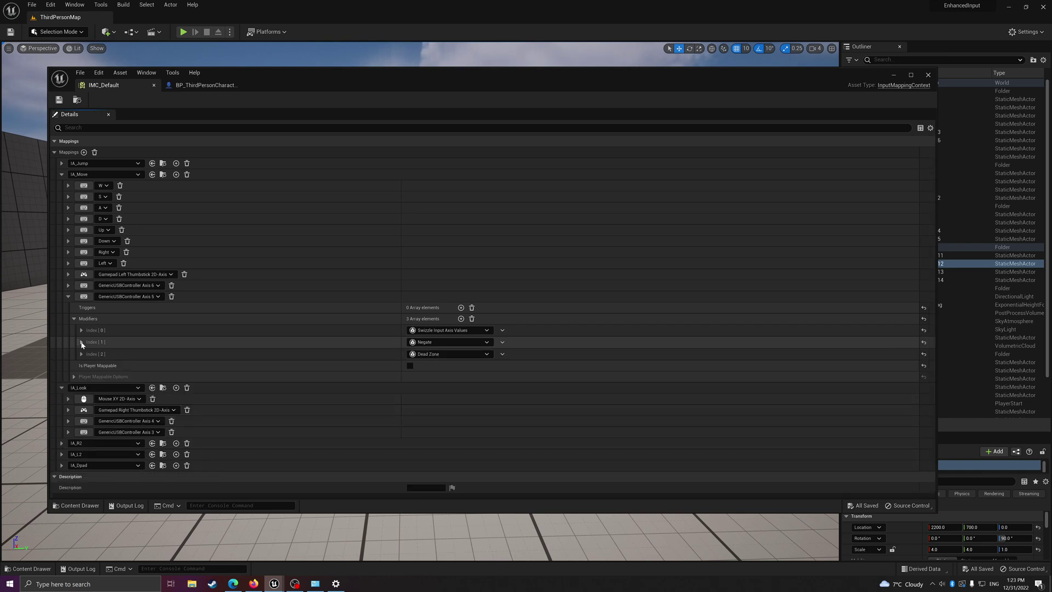
pyautogui.click(69, 296)
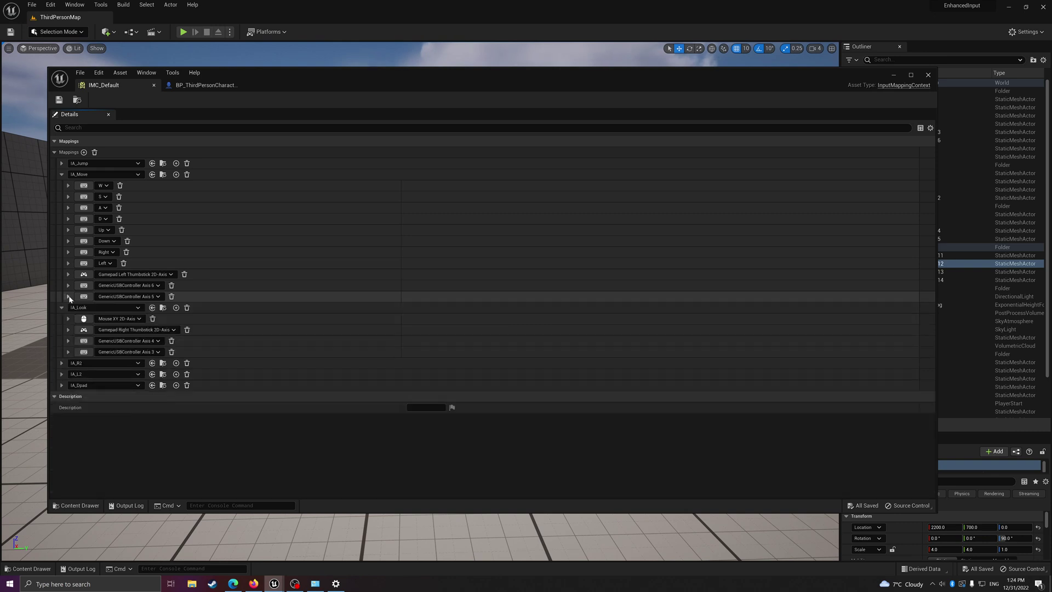
# Review the modifiers of the GenericUSBController Axis 4 and Axis 3 mappings under IA_Look, then collapse IA_Look.
pyautogui.click(68, 352)
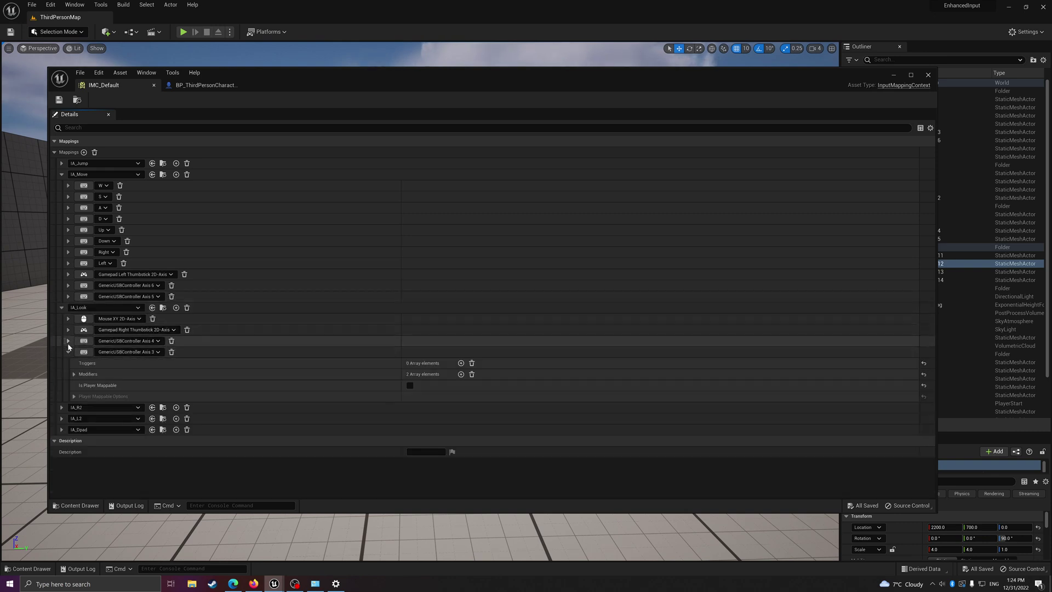
pyautogui.click(68, 341)
pyautogui.click(74, 358)
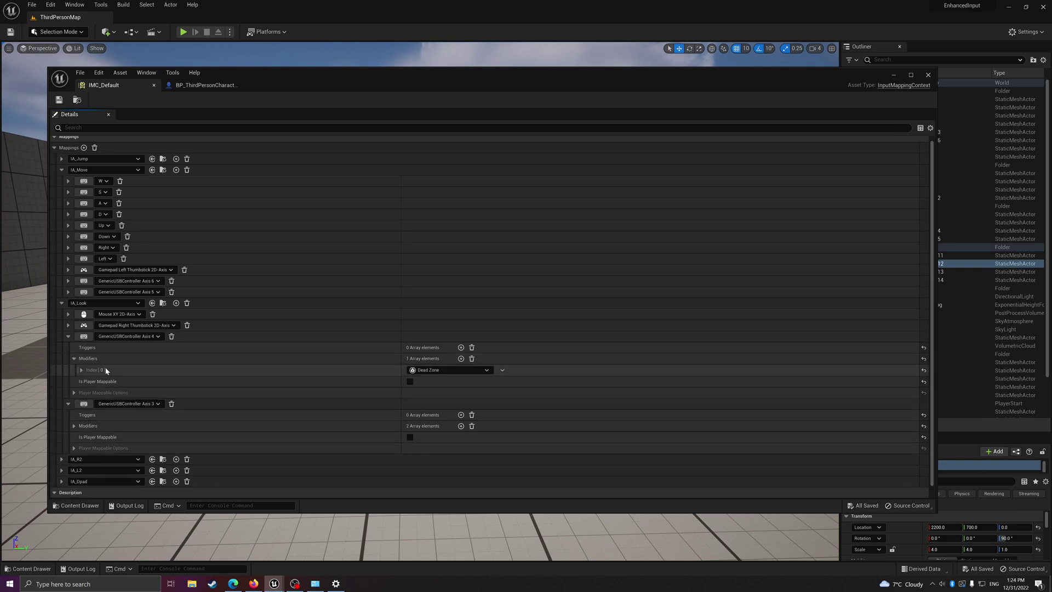
pyautogui.click(74, 414)
pyautogui.scroll(-2, 184, 384)
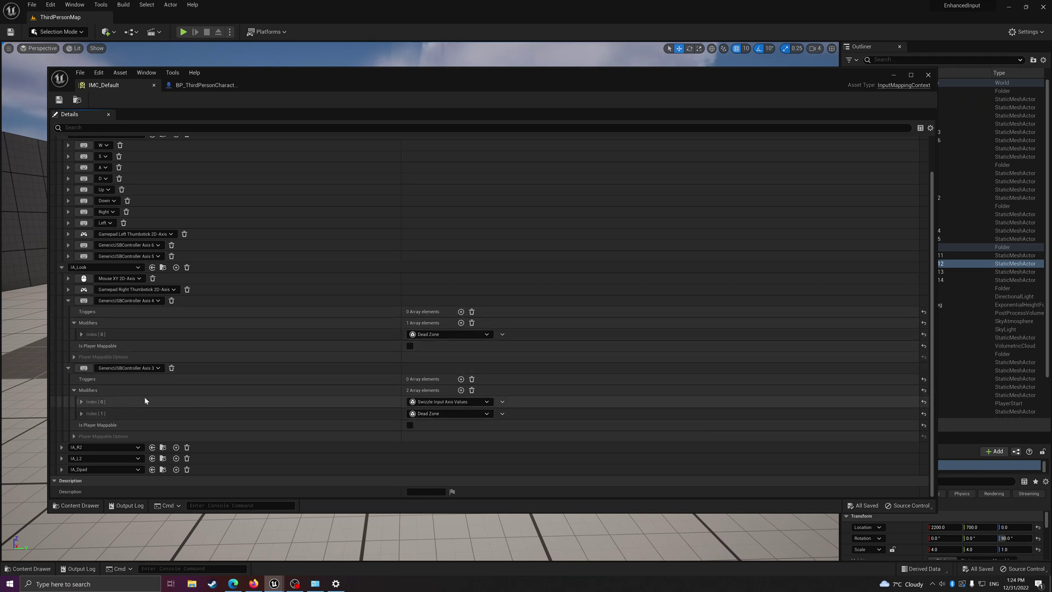
pyautogui.click(68, 301)
pyautogui.click(68, 352)
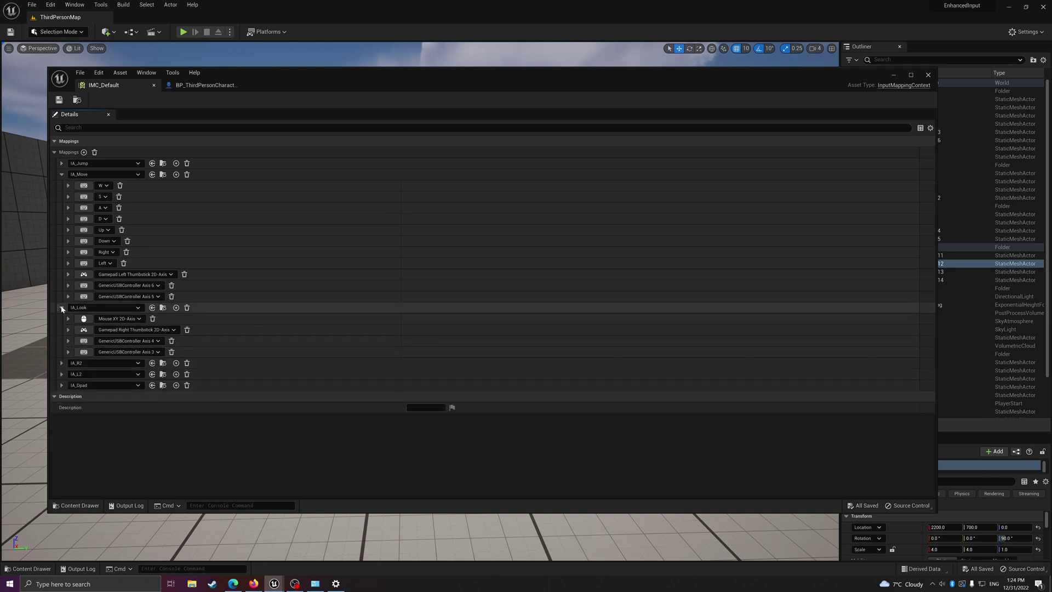
pyautogui.click(62, 307)
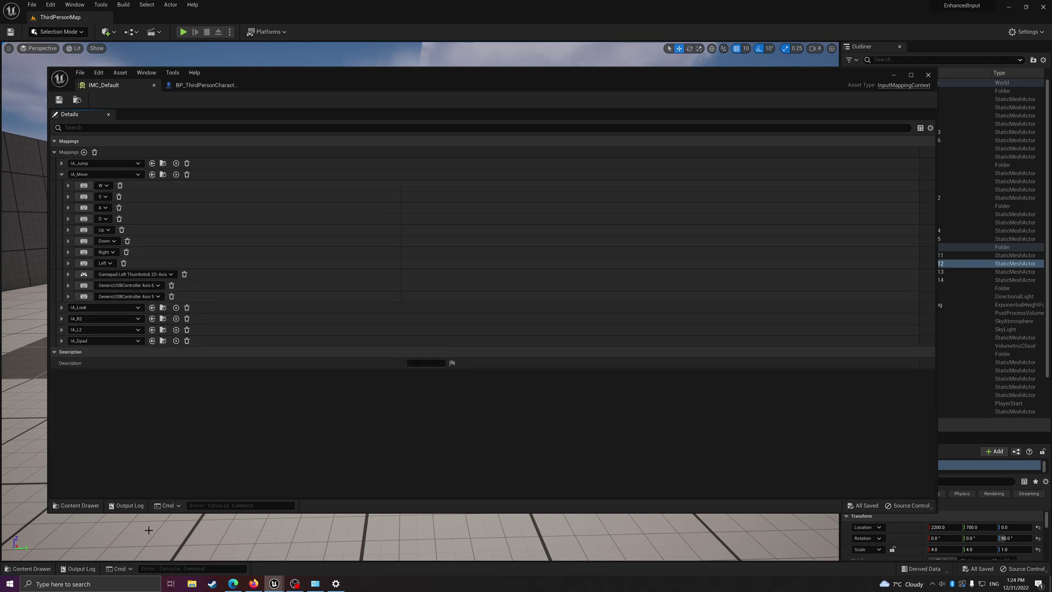
# Minimize the IMC_Default editor and open the Actions folder inside the ThirdPerson Input folder.
pyautogui.click(22, 571)
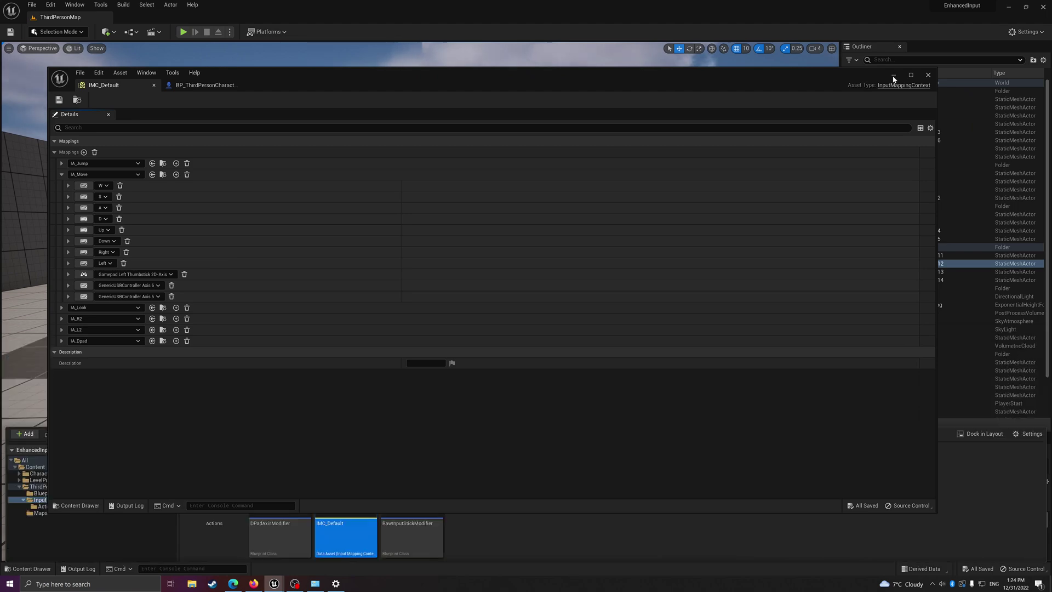
pyautogui.click(894, 76)
pyautogui.click(40, 570)
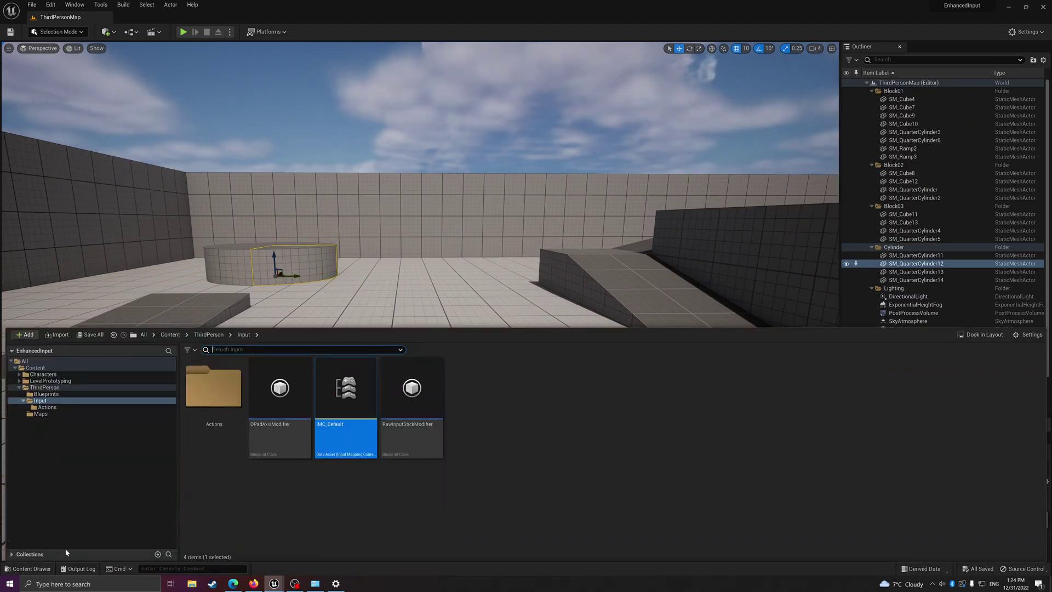
pyautogui.click(212, 401)
pyautogui.doubleClick(211, 401)
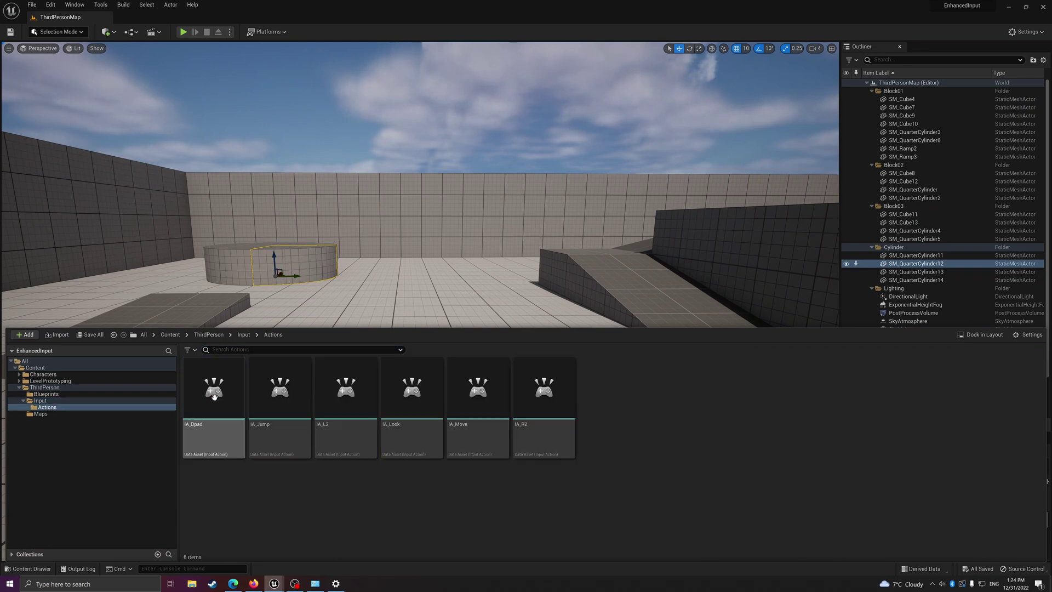
# Single out the IA_L2, IA_R2 and IA_Dpad input actions, then open IA_R2 to view its settings.
pyautogui.click(371, 437)
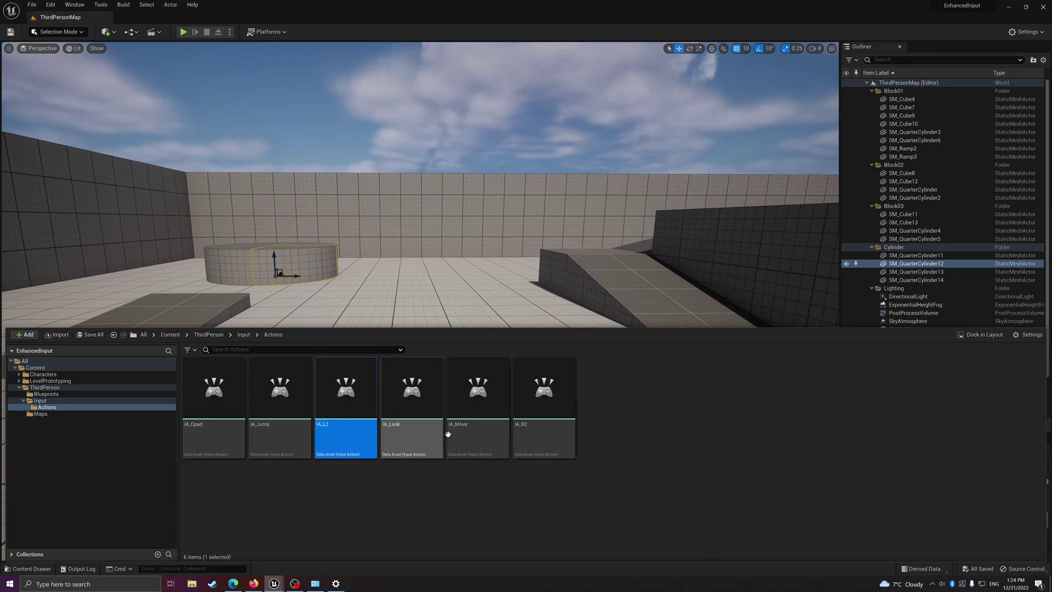
pyautogui.keyDown('ctrl'); pyautogui.click(547, 437); pyautogui.keyUp('ctrl')
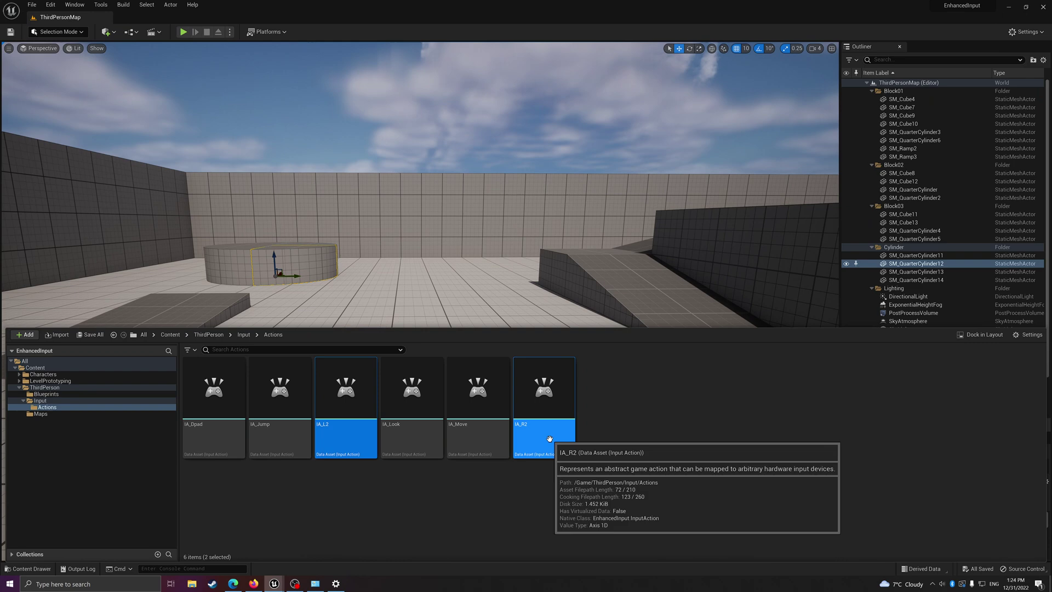
pyautogui.keyDown('ctrl'); pyautogui.click(208, 439); pyautogui.keyUp('ctrl')
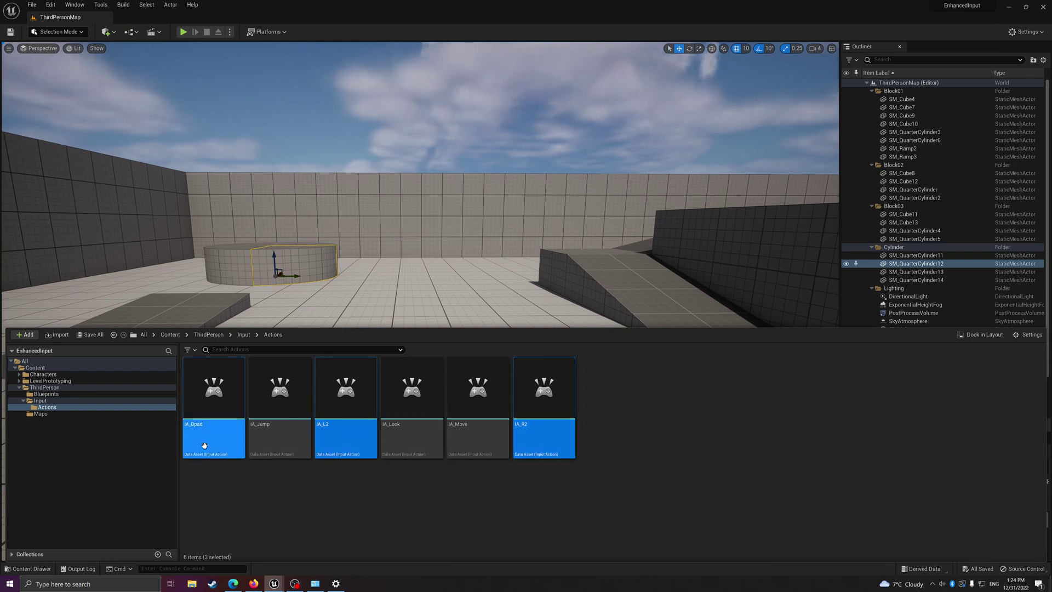
pyautogui.click(408, 492)
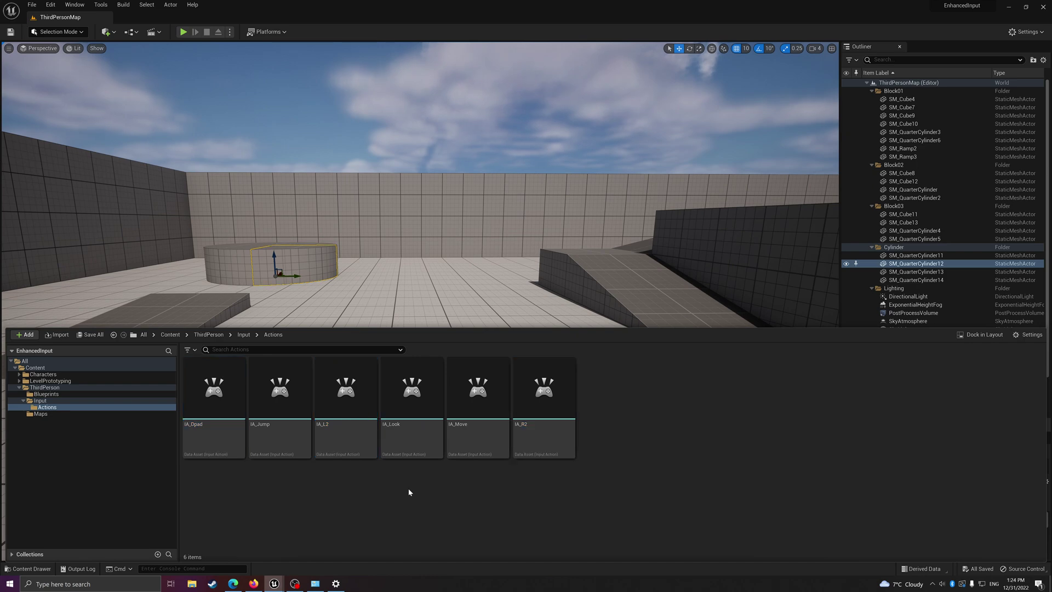
pyautogui.doubleClick(543, 419)
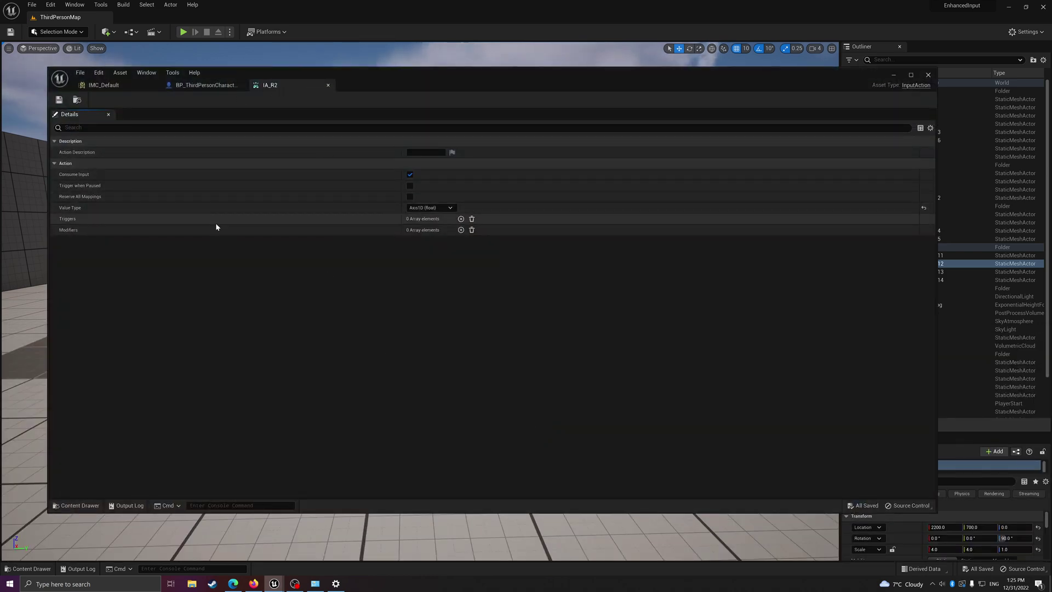
# Check the Value Type options of the IA_R2 input action, then close it and minimize the asset editor.
pyautogui.click(428, 209)
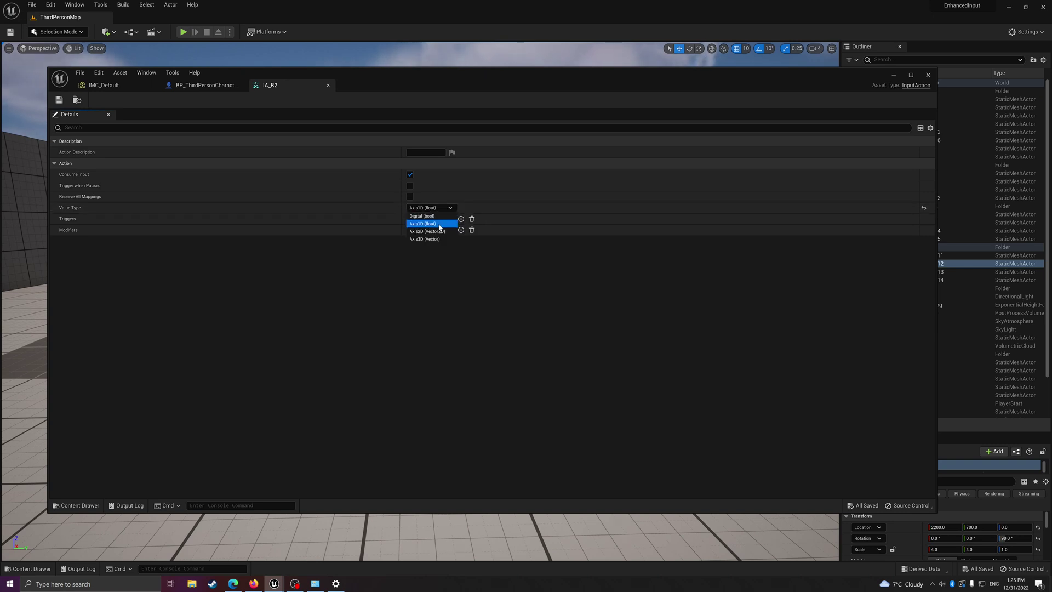
pyautogui.click(430, 292)
pyautogui.click(328, 85)
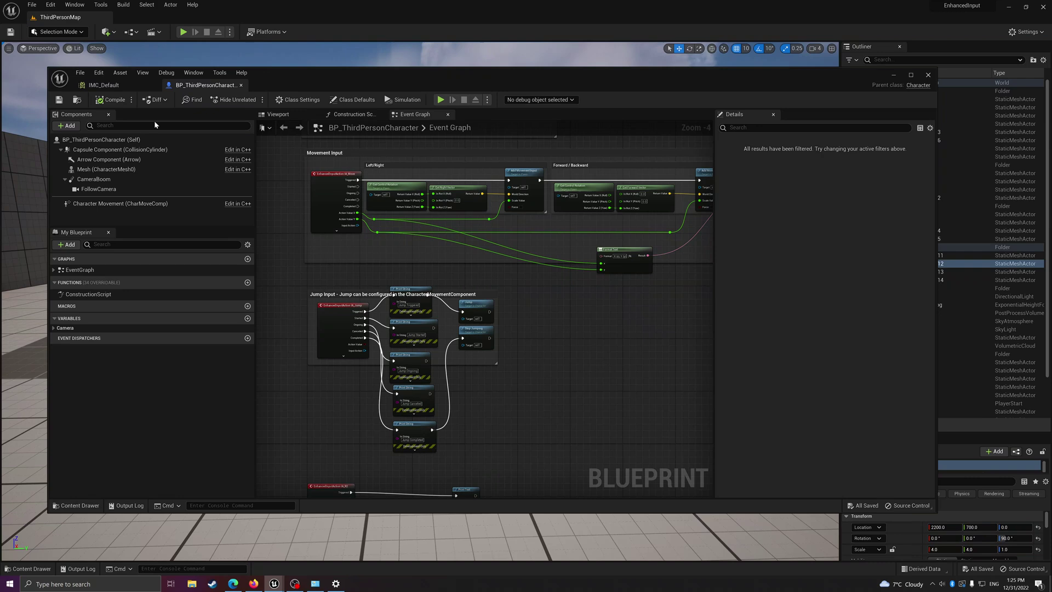
pyautogui.click(894, 75)
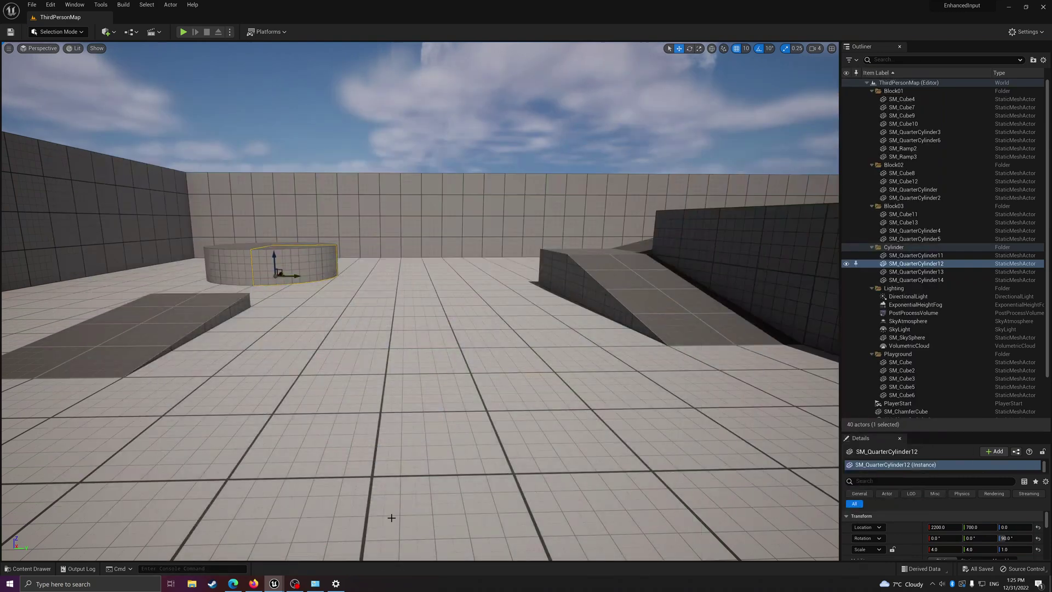
# Open the IA_Dpad input action from the Actions folder, check its Axis1D (float) value type, and close it.
pyautogui.click(30, 569)
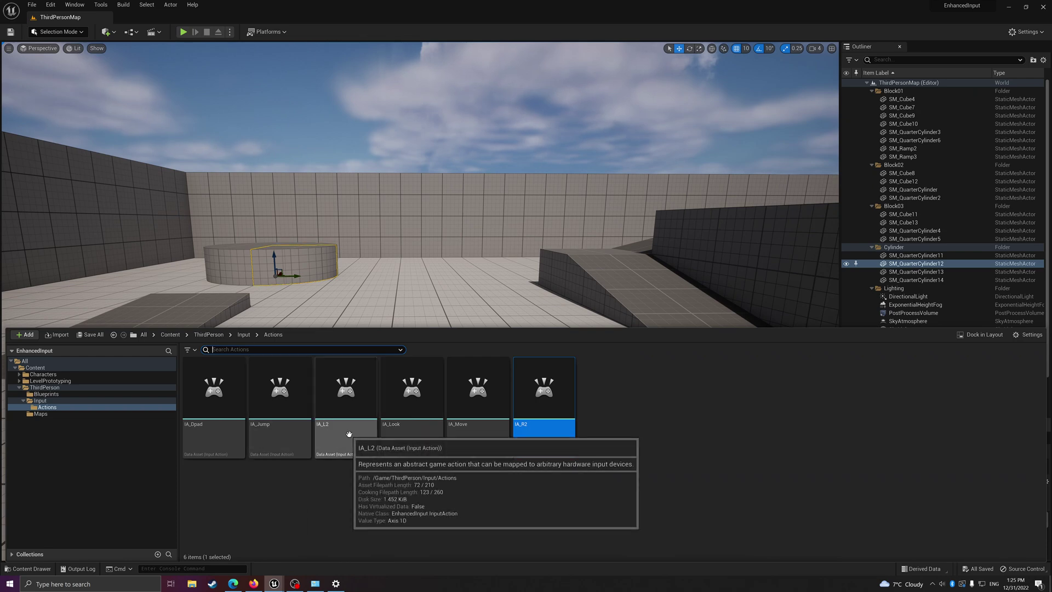
pyautogui.click(352, 426)
pyautogui.click(208, 409)
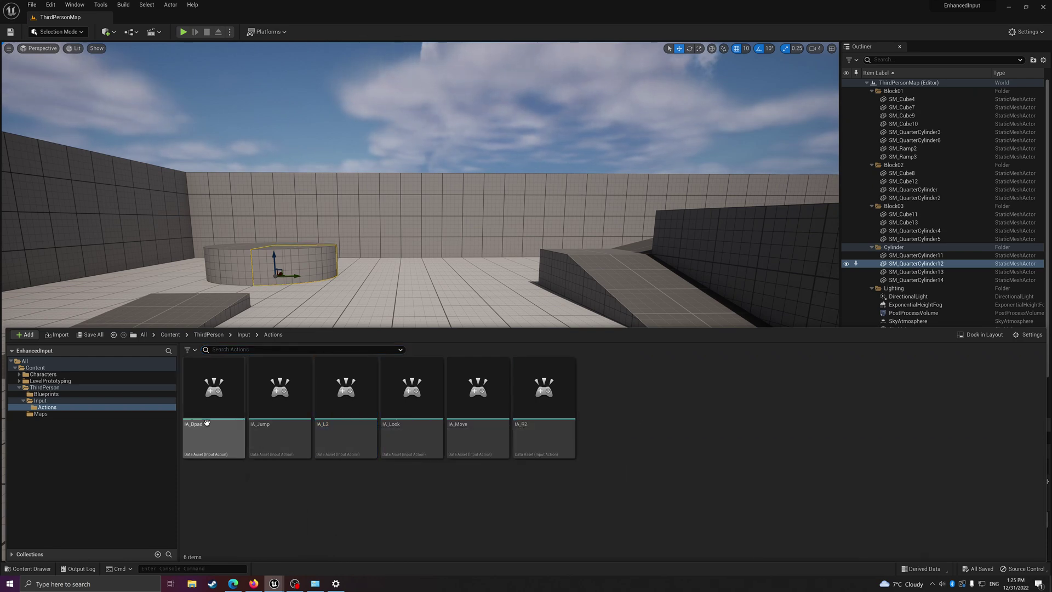
pyautogui.doubleClick(207, 408)
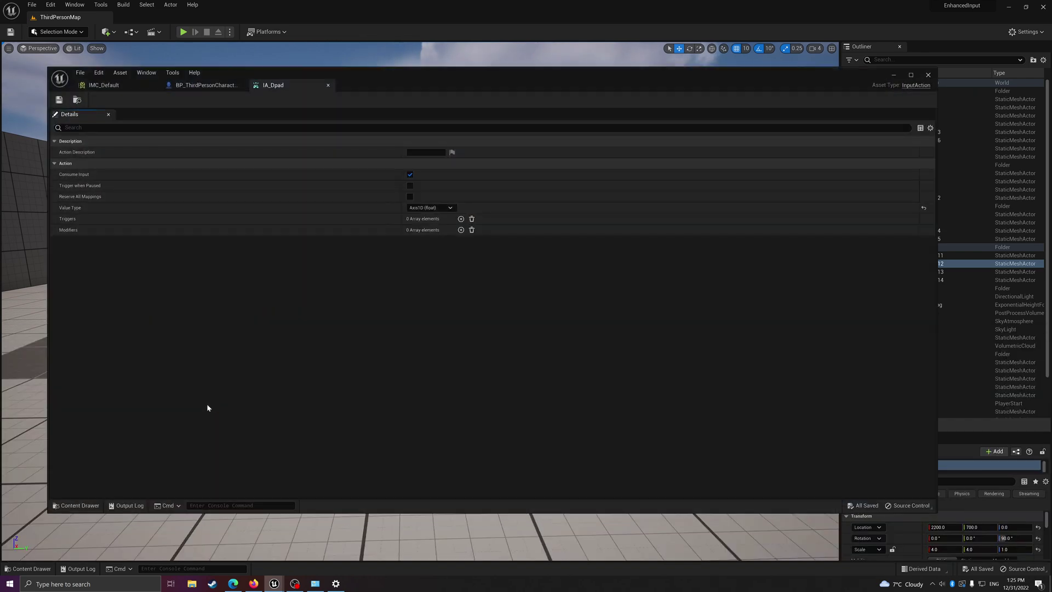
pyautogui.click(441, 209)
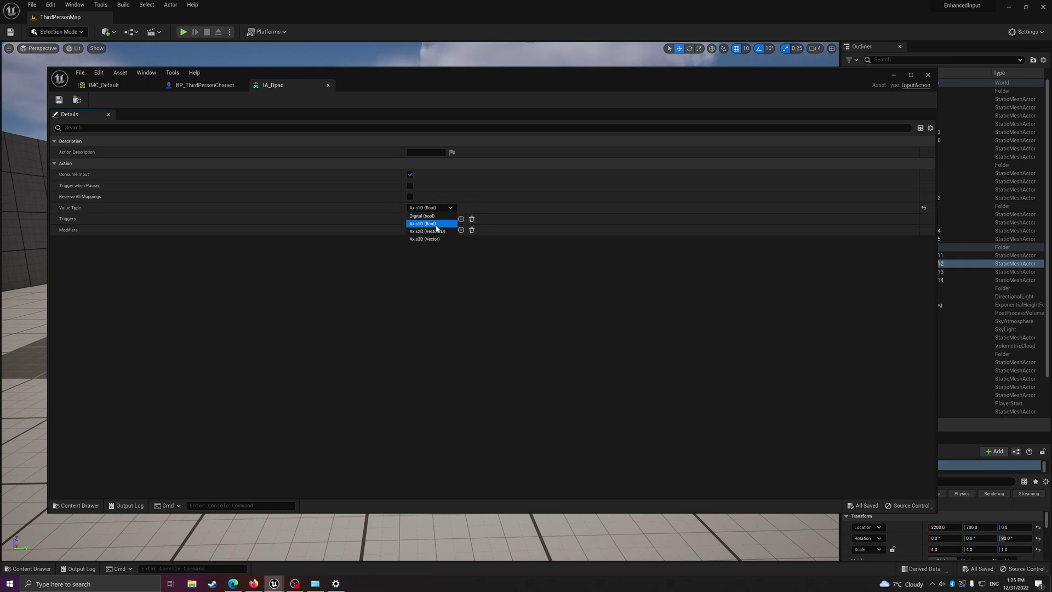
pyautogui.click(437, 225)
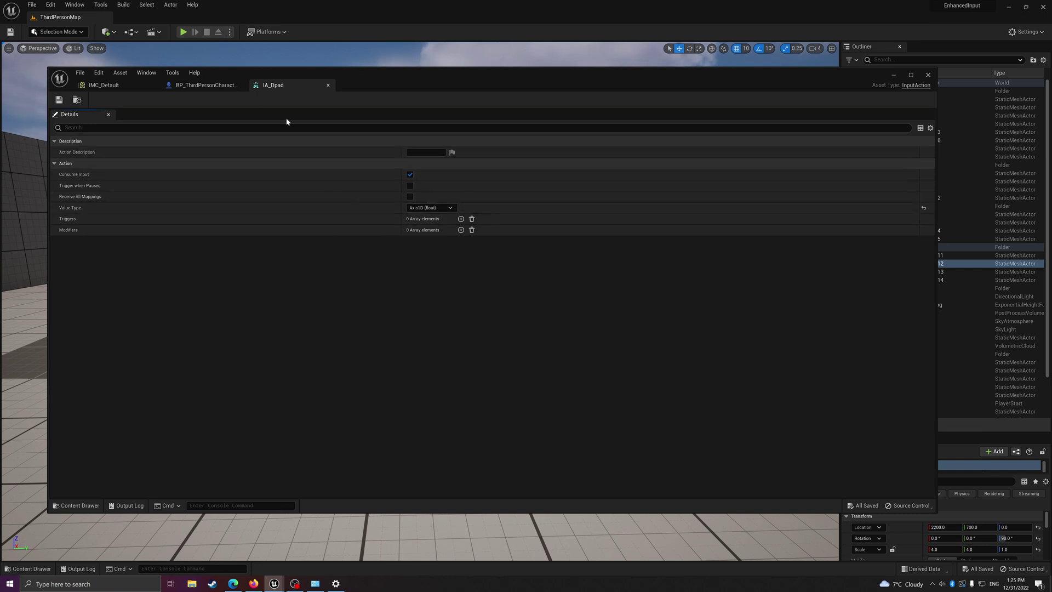
pyautogui.click(329, 86)
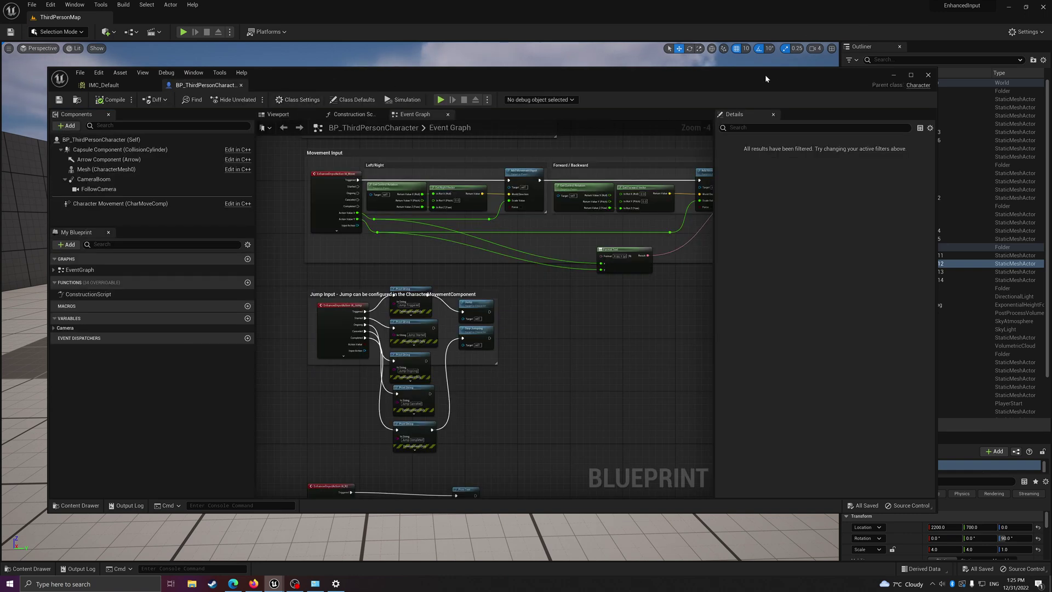
# Maximize the BP_ThirdPersonCharacter editor and examine the IA_Jump, IA_R2, IA_L2 and IA_Dpad event nodes in the Event Graph.
pyautogui.click(913, 76)
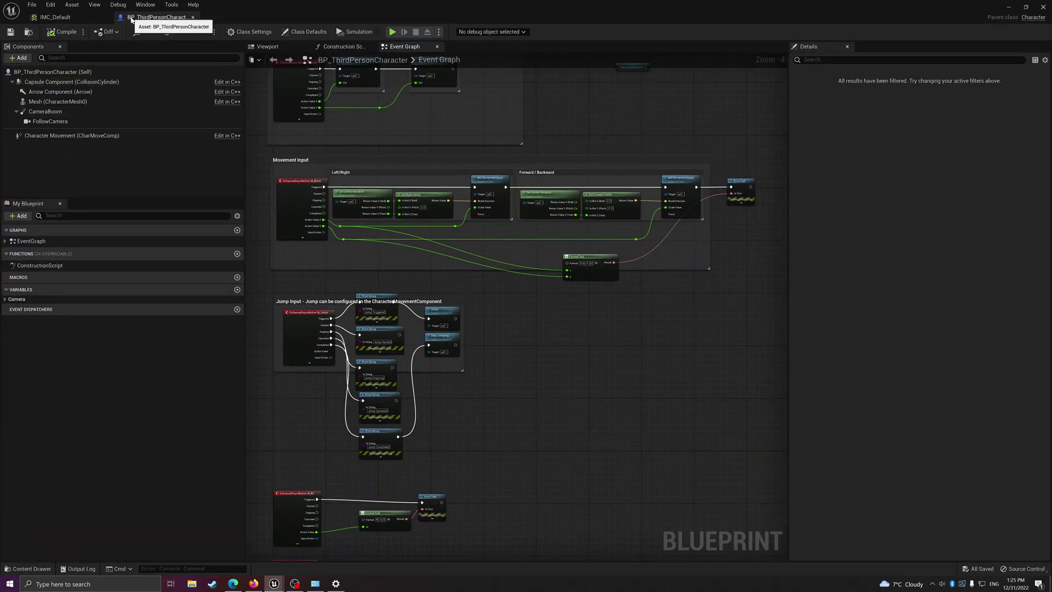
pyautogui.moveTo(536, 143); pyautogui.dragTo(555, 263, button='right')
pyautogui.moveTo(659, 330); pyautogui.dragTo(568, 190, button='right')
pyautogui.scroll(3, 561, 281)
pyautogui.moveTo(434, 381); pyautogui.dragTo(631, 211, button='right')
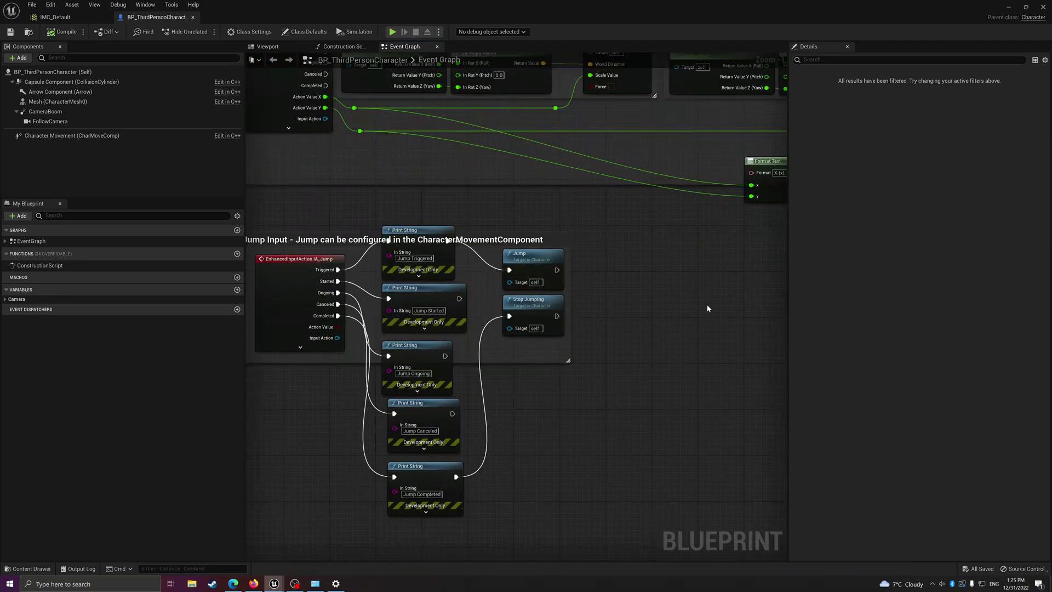
pyautogui.moveTo(708, 309); pyautogui.dragTo(593, 223, button='right')
pyautogui.moveTo(477, 283); pyautogui.dragTo(469, 249, button='right')
pyautogui.click(354, 138)
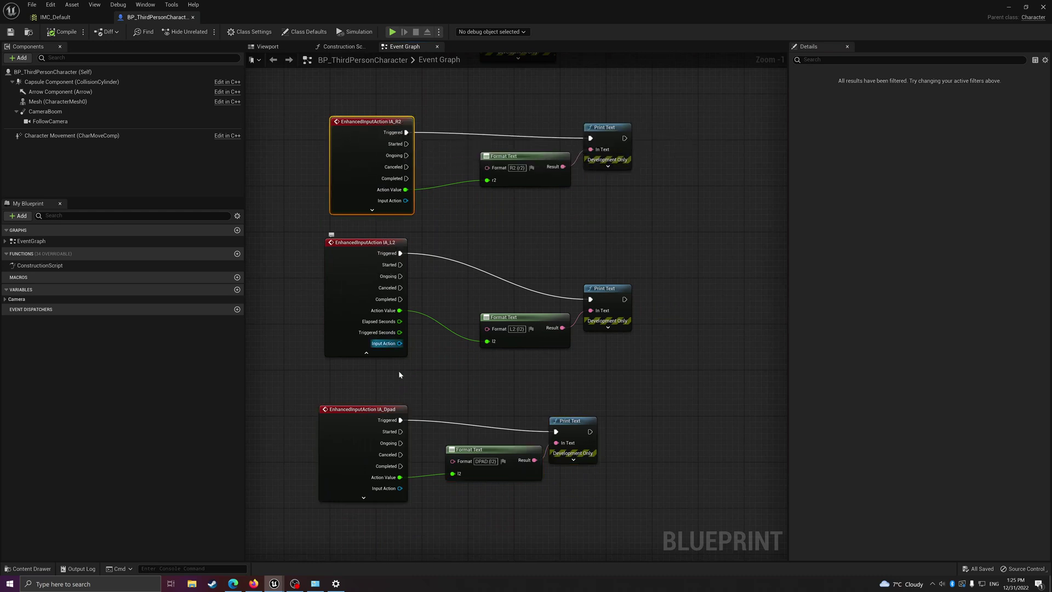
pyautogui.moveTo(460, 394); pyautogui.dragTo(429, 405, button='right')
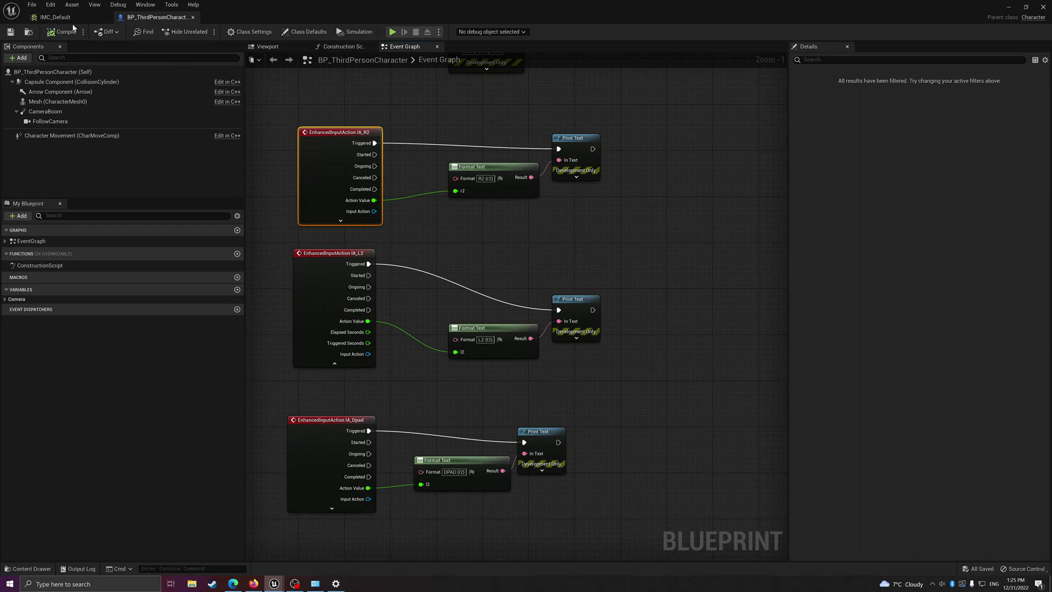
# Review the modifiers of the GenericUSBController Axis 8 mapping under IA_Dpad in IMC_Default, including the Dead Zone thresholds.
pyautogui.click(54, 17)
pyautogui.click(12, 273)
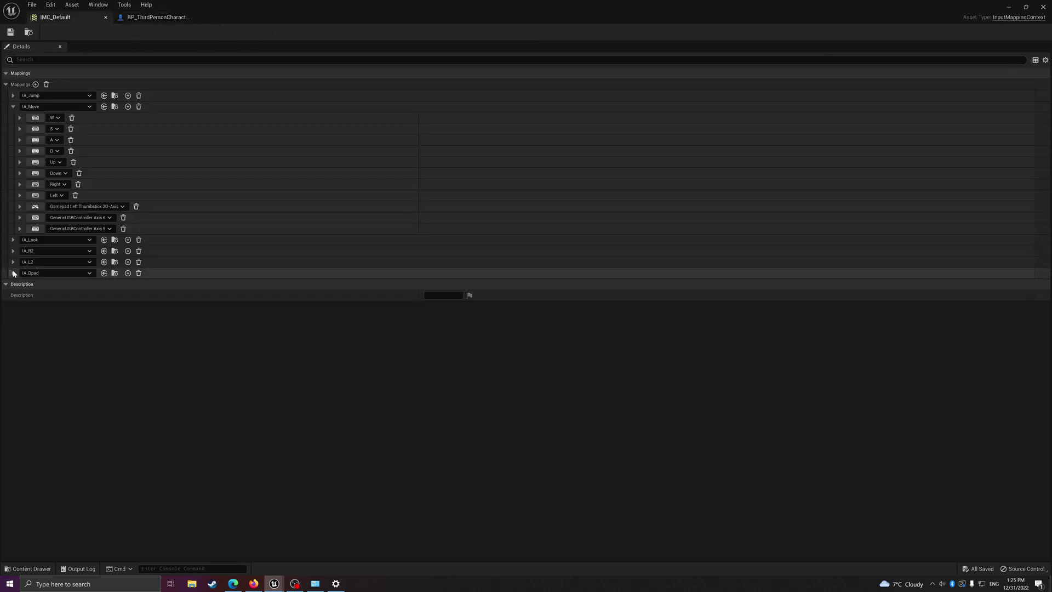
pyautogui.click(20, 283)
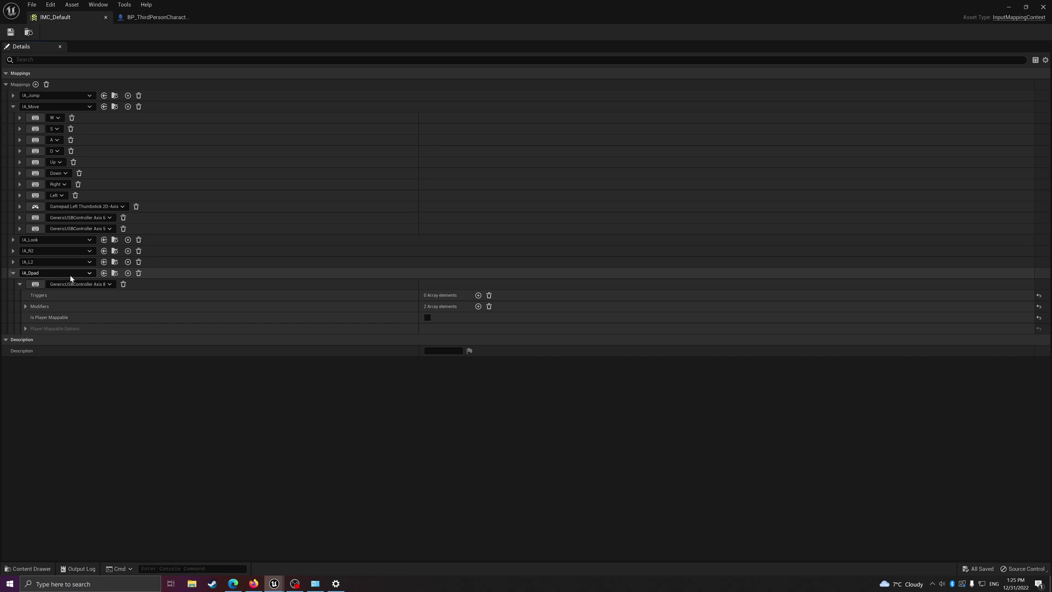
pyautogui.click(25, 306)
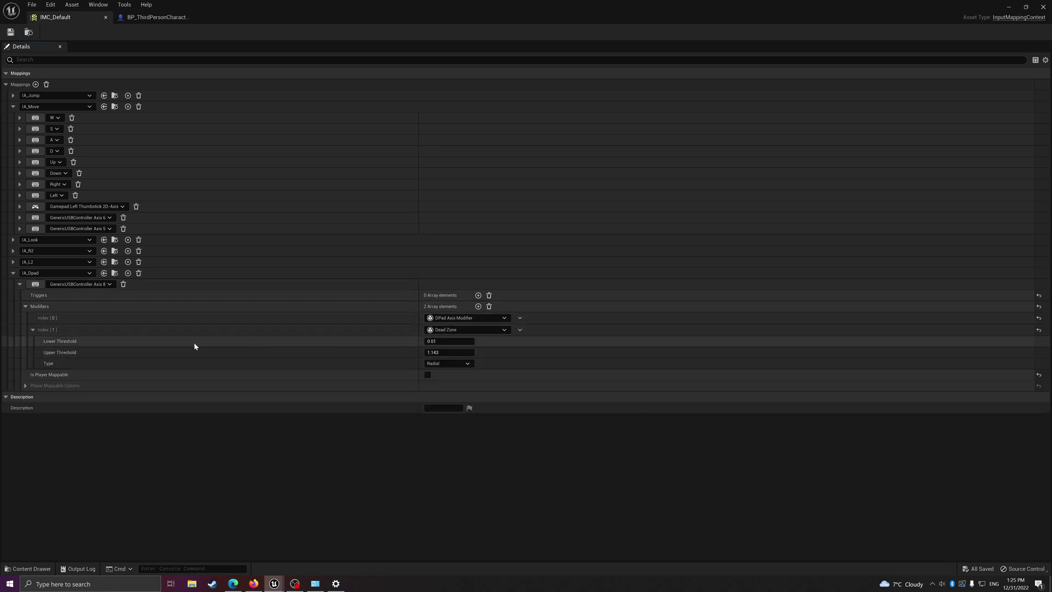
pyautogui.click(32, 330)
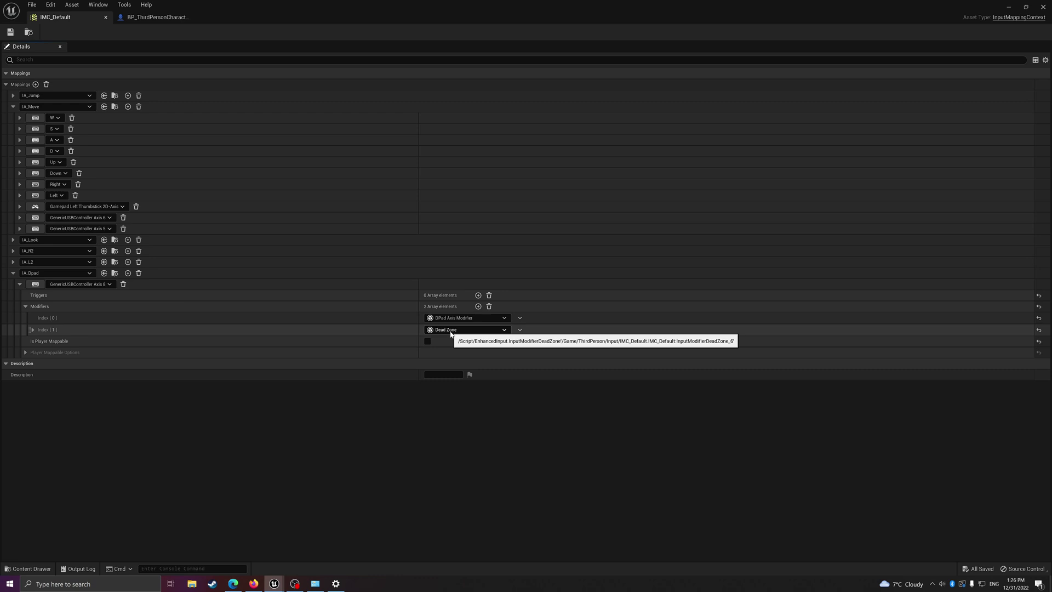
pyautogui.click(295, 584)
pyautogui.click(295, 584)
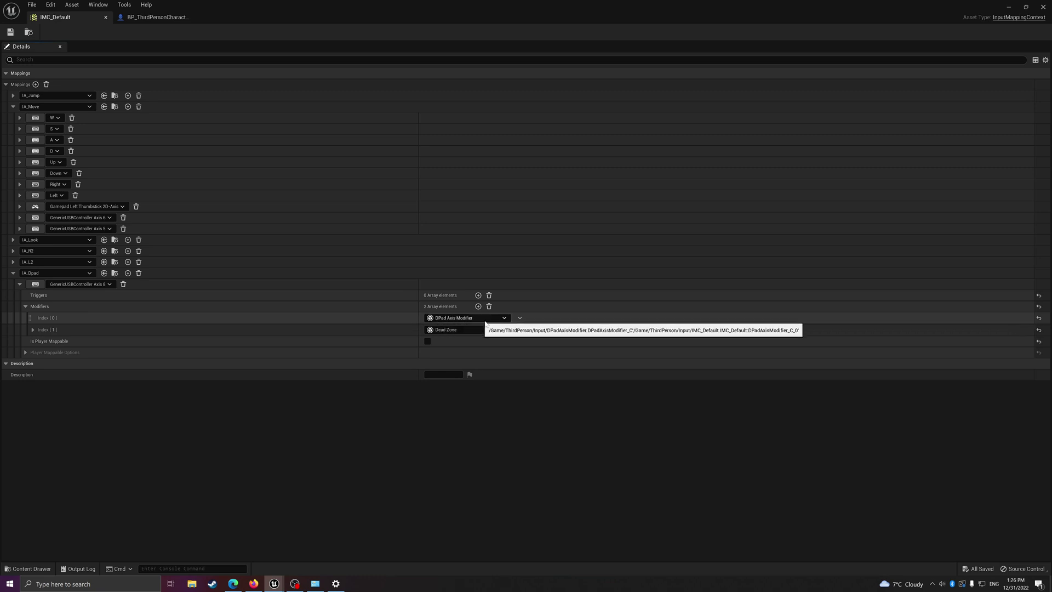
pyautogui.click(520, 319)
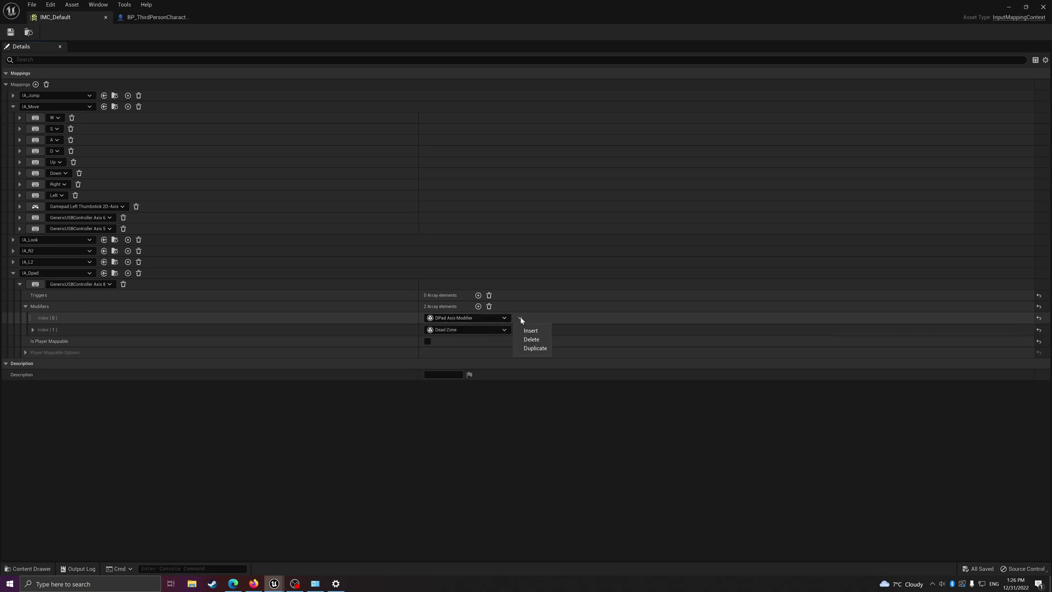
pyautogui.click(295, 584)
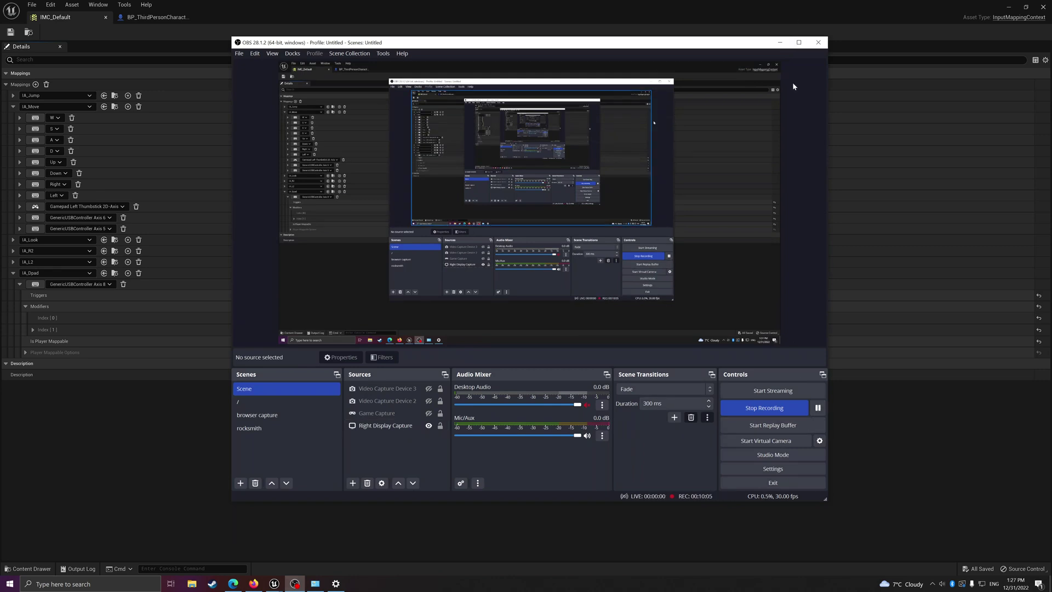
pyautogui.click(780, 43)
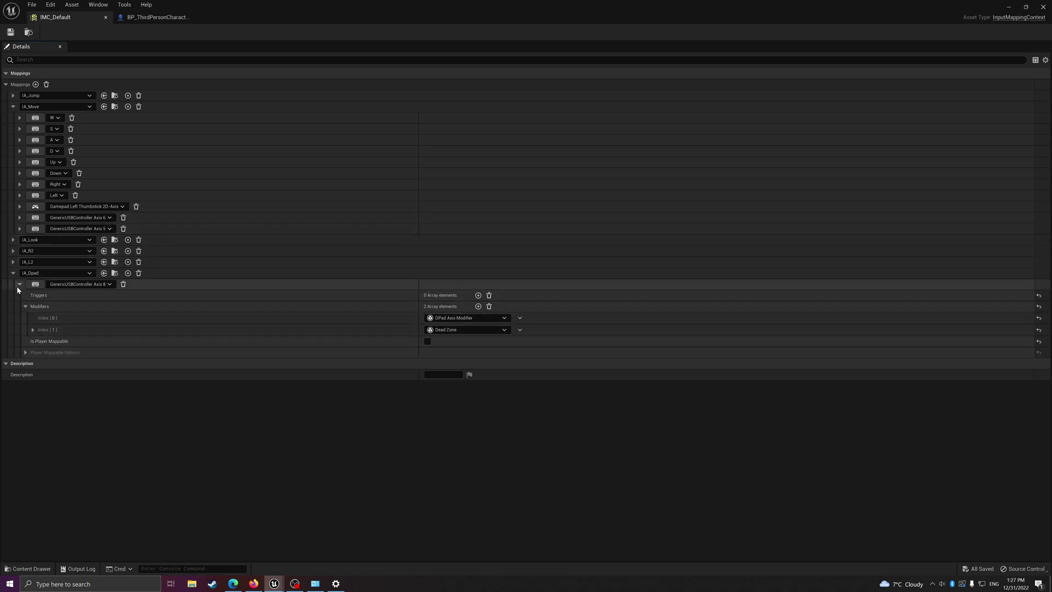
# Delete the DPad Axis Modifier from the GenericUSBController Axis 8 mapping under IA_Dpad and minimize the IMC_Default editor.
pyautogui.click(519, 319)
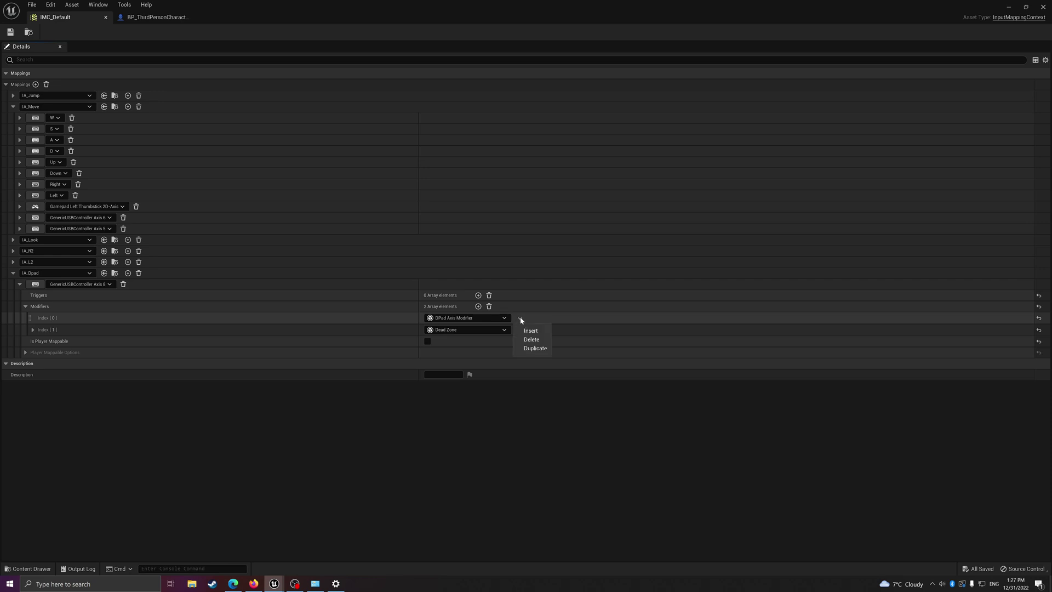
pyautogui.click(528, 344)
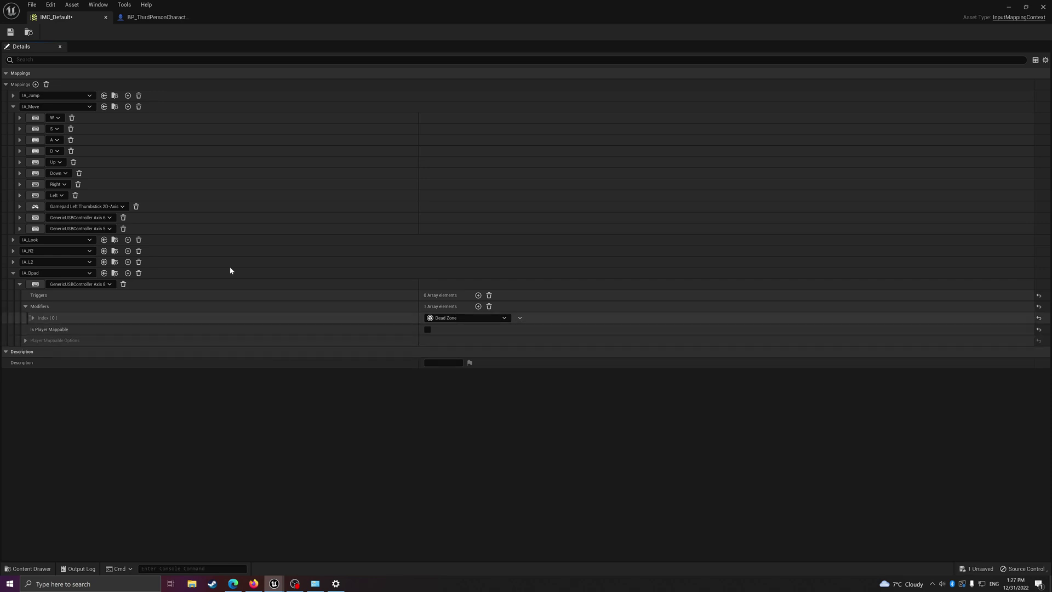
pyautogui.click(1009, 8)
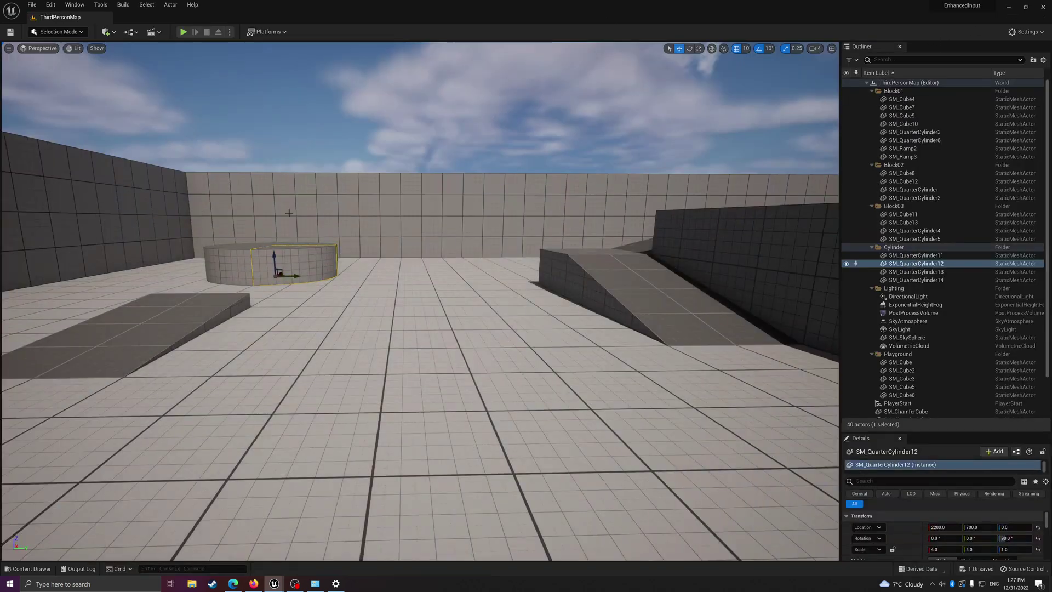
# Play the level to test the D-pad output with only the Dead Zone modifier, then stop the session.
pyautogui.moveTo(195, 76); pyautogui.dragTo(109, 79, button='right')
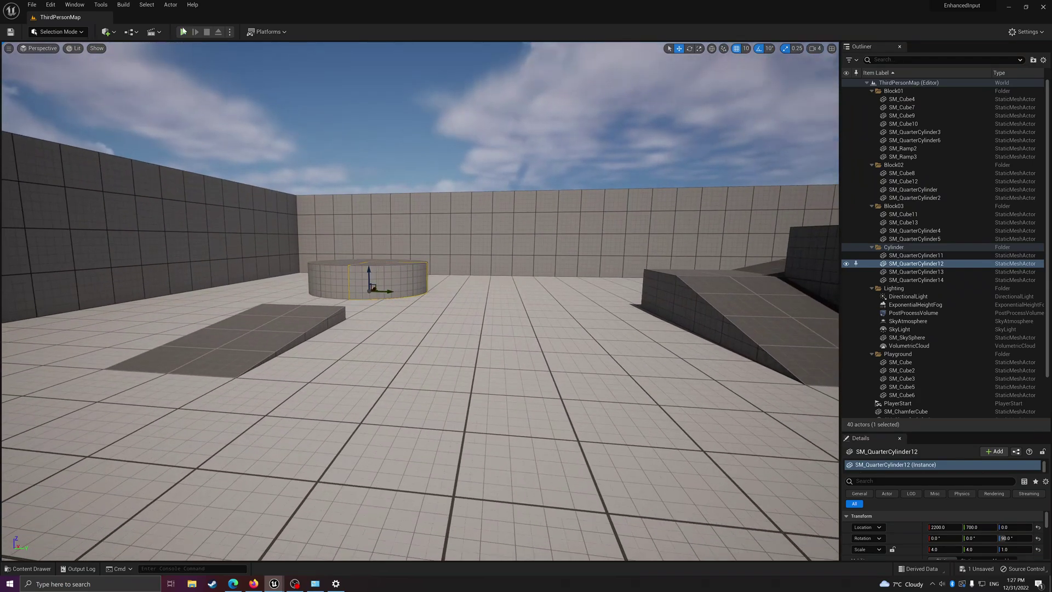
pyautogui.click(183, 31)
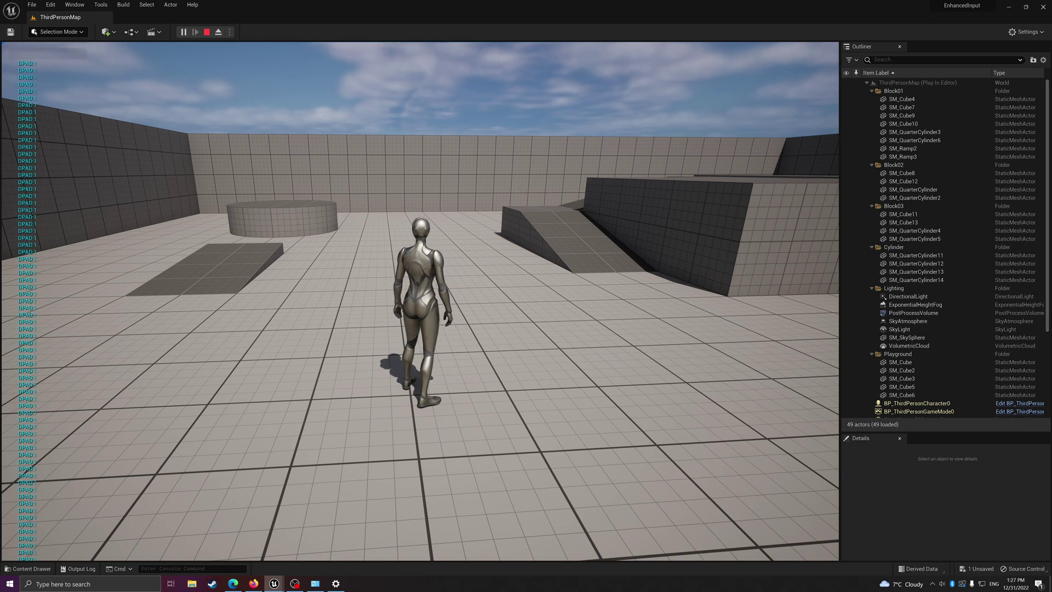
pyautogui.press('Escape')
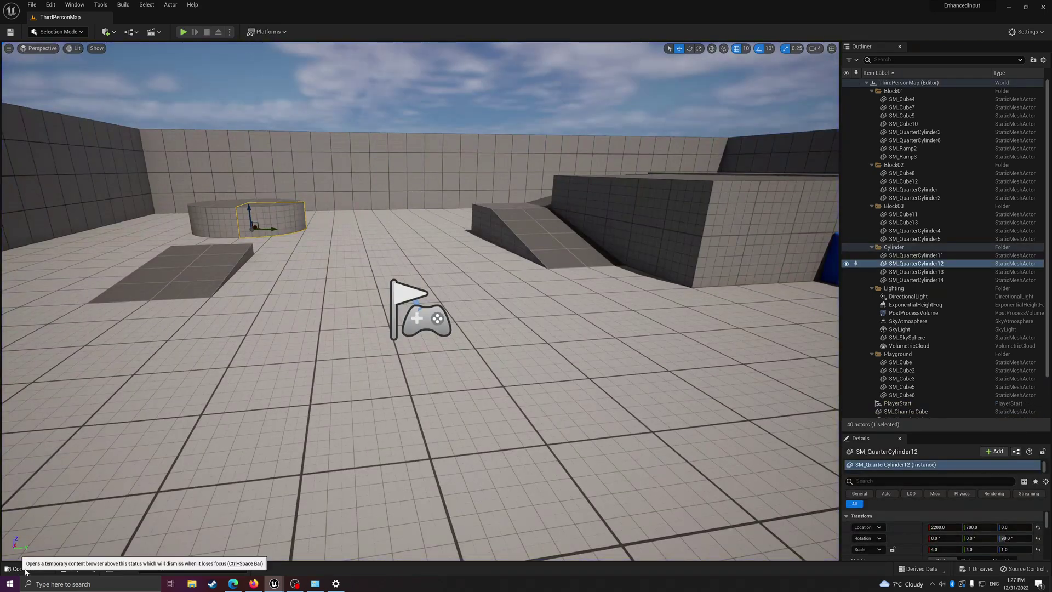
# Delete the remaining Dead Zone modifier from the IA_Dpad controller mapping in IMC_Default and minimize that editor.
pyautogui.moveTo(275, 583)
pyautogui.click(305, 550)
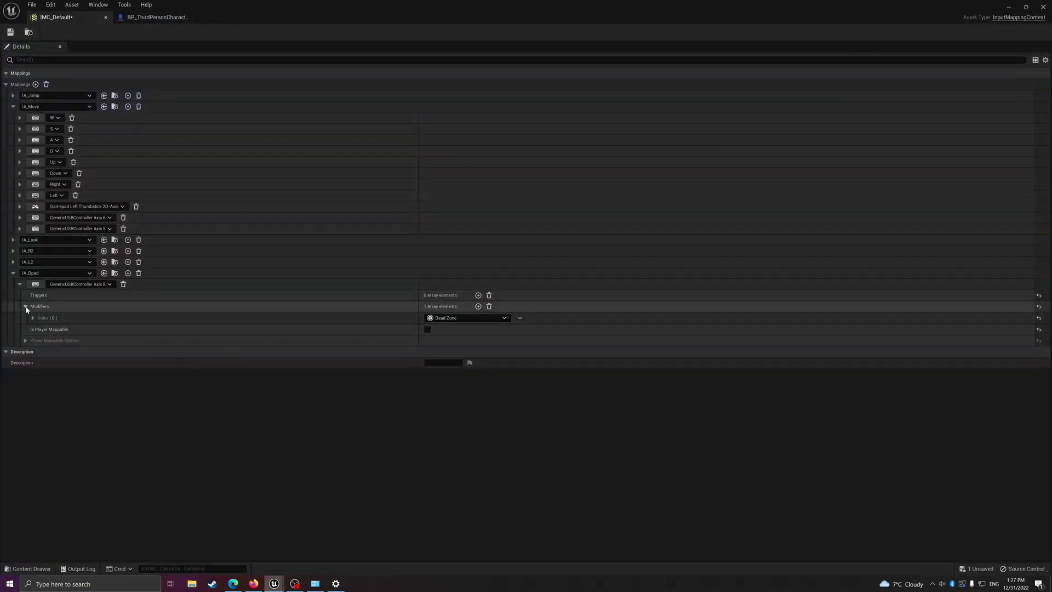
pyautogui.click(33, 318)
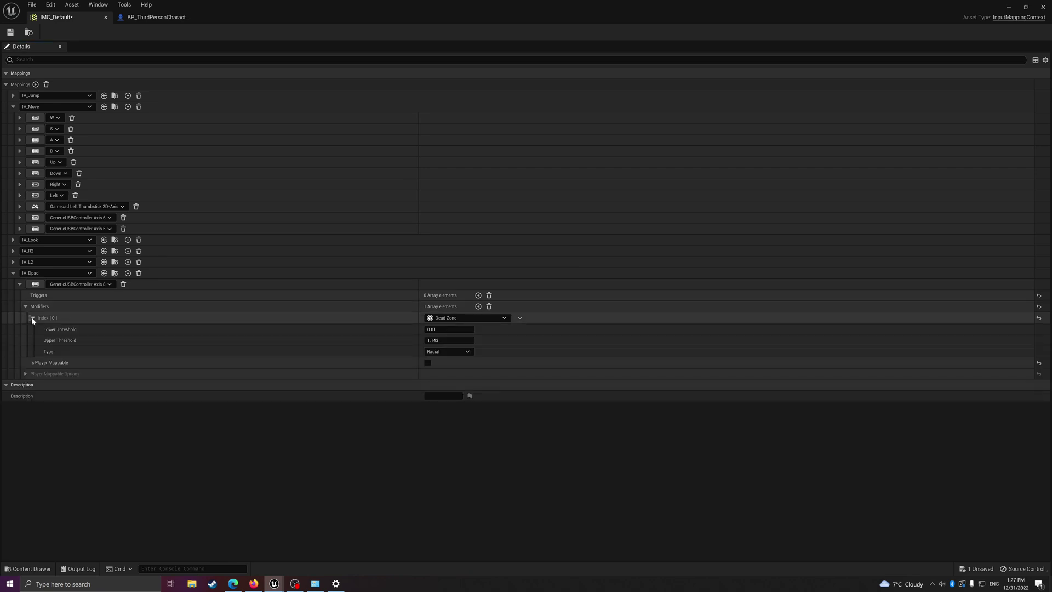
pyautogui.click(520, 319)
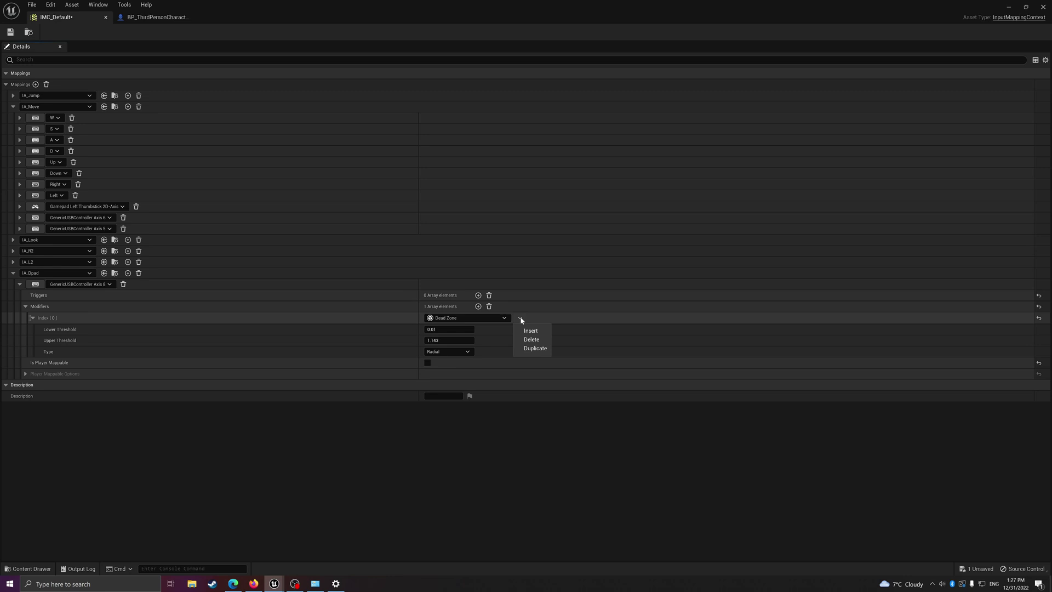
pyautogui.click(531, 340)
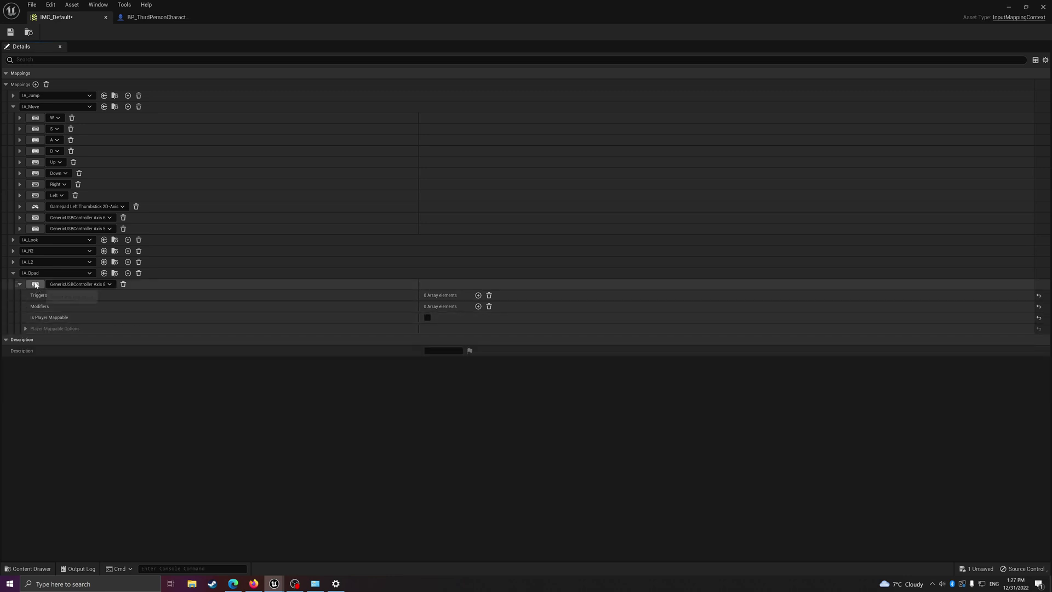
pyautogui.click(1010, 9)
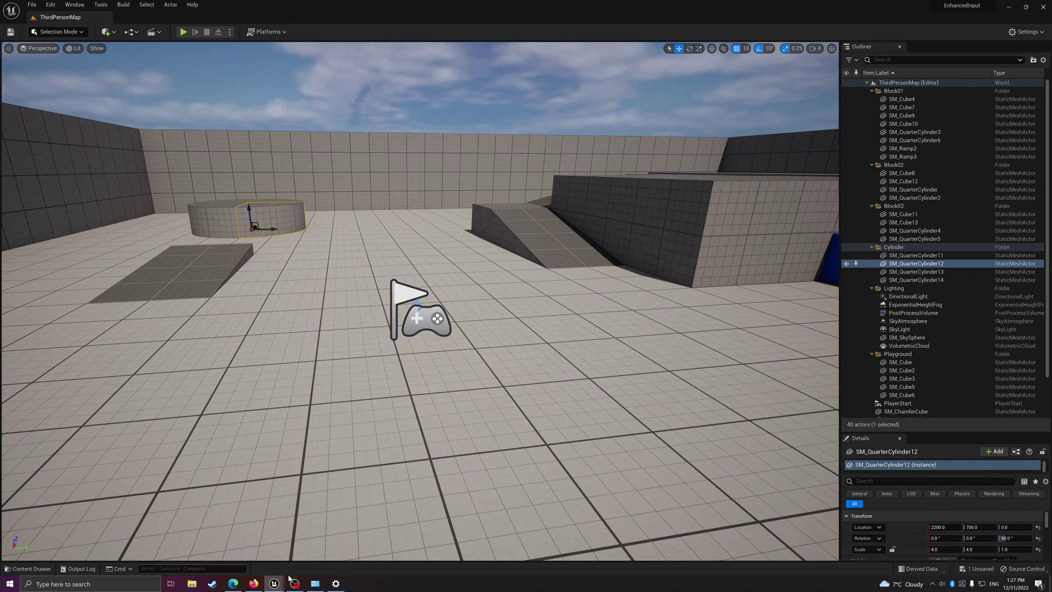
# Play the level, free the cursor and bring up the BP_ThirdPersonCharacter event graph with its input action nodes in view.
pyautogui.click(184, 32)
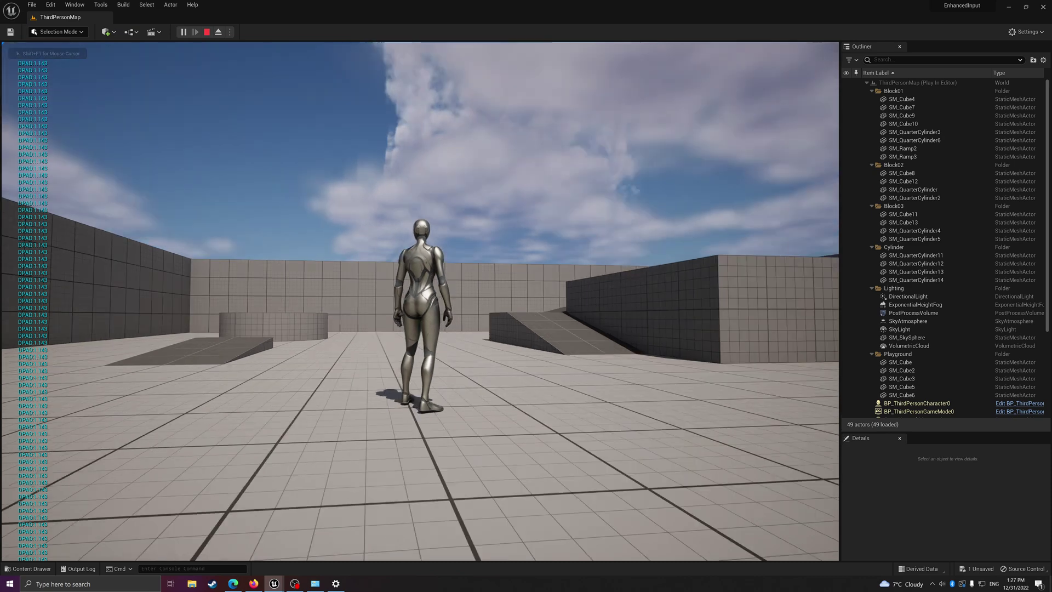
pyautogui.hotkey('shift', 'F1')
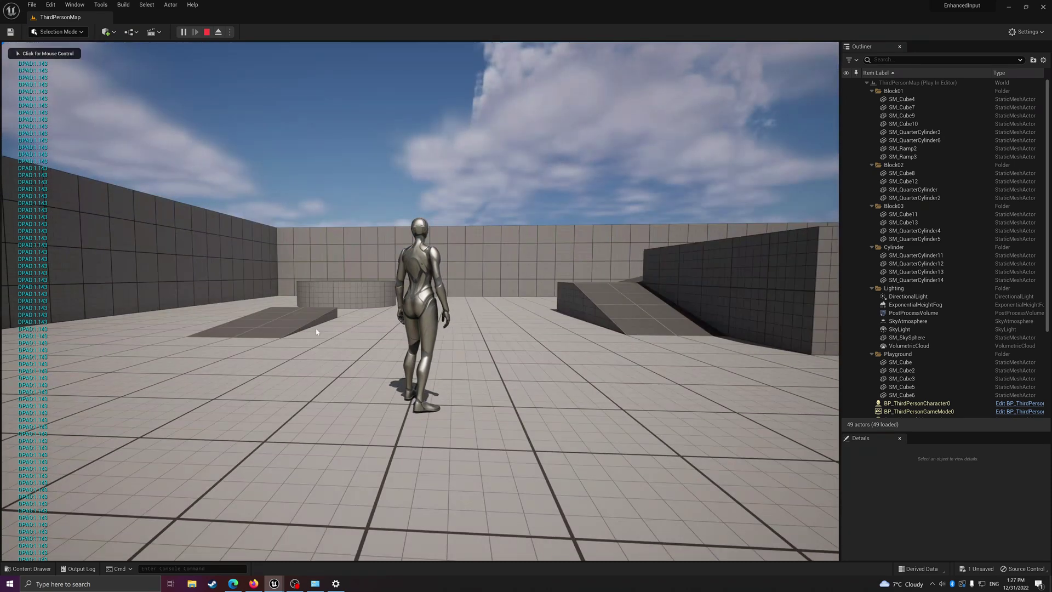
pyautogui.moveTo(274, 583)
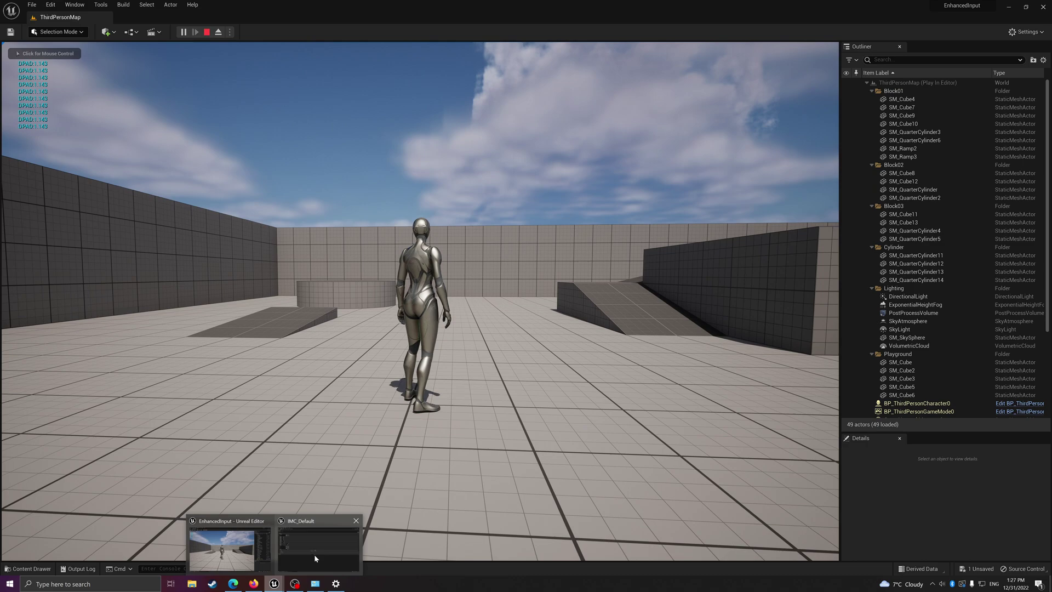
pyautogui.click(310, 554)
pyautogui.click(157, 17)
pyautogui.doubleClick(288, 8)
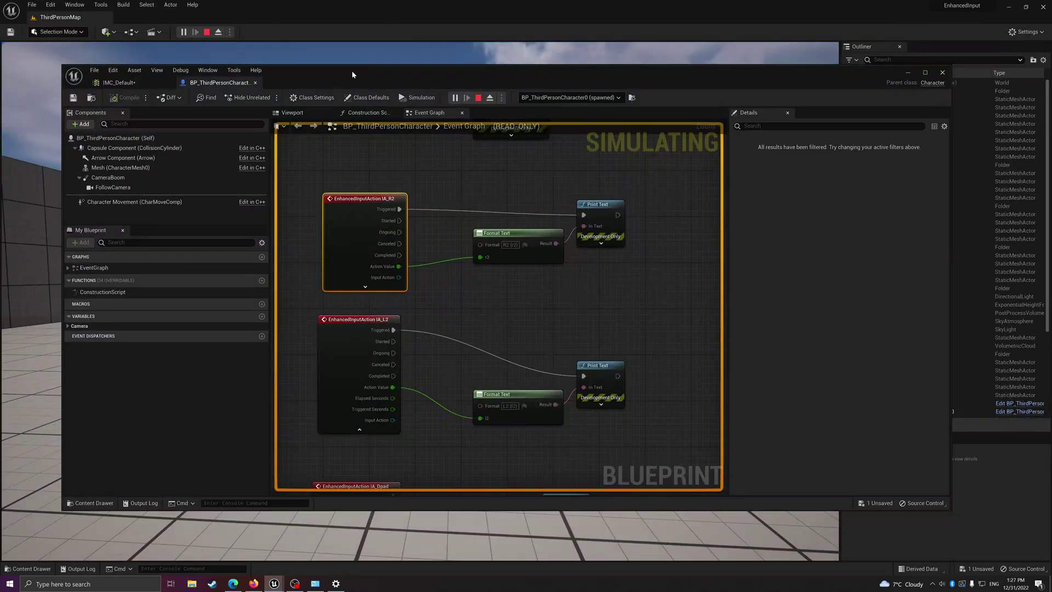
pyautogui.scroll(-3, 454, 249)
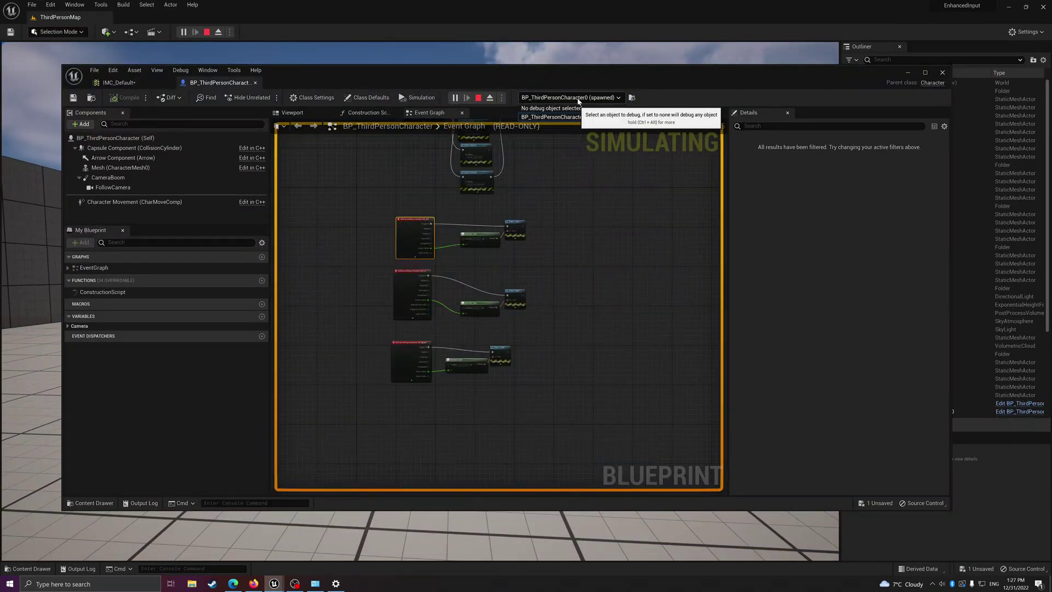
# Watch the IA_Dpad event's execution flow during play, then minimize the Blueprint editor and stop the session.
pyautogui.click(526, 55)
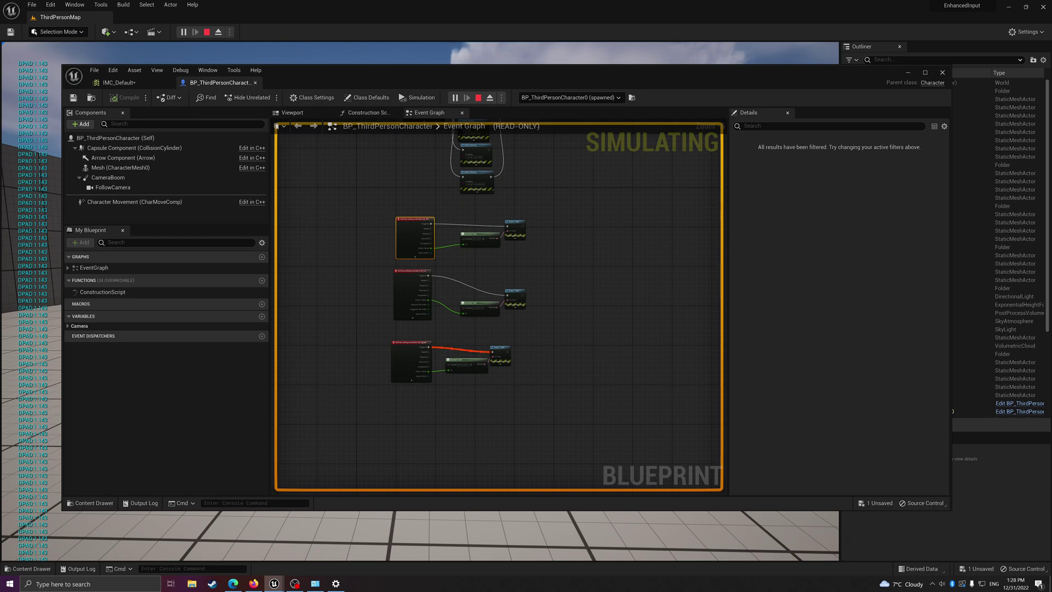
pyautogui.hotkey('shift', 'F1')
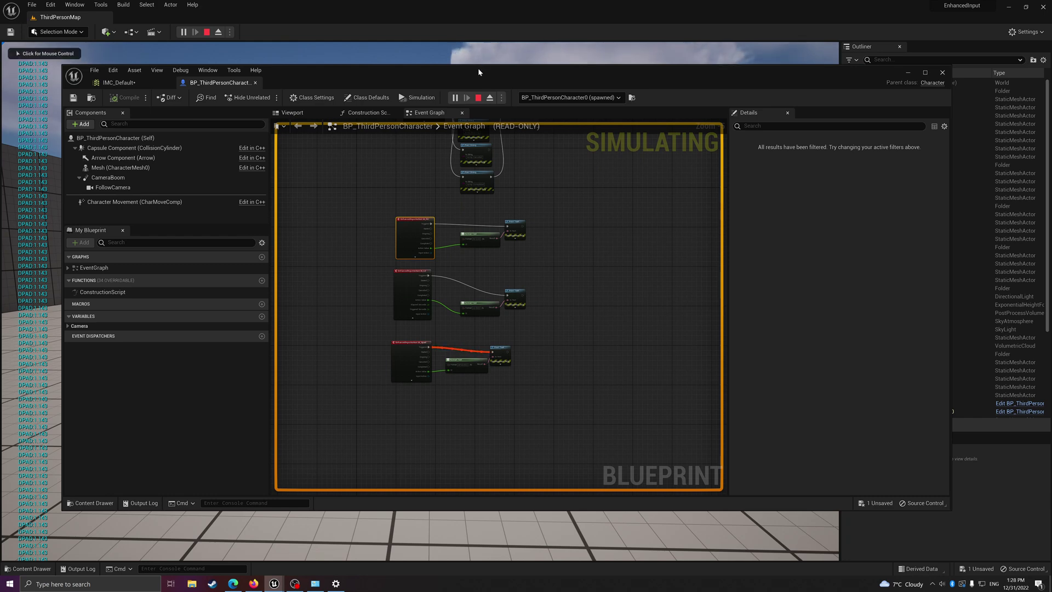
pyautogui.click(909, 73)
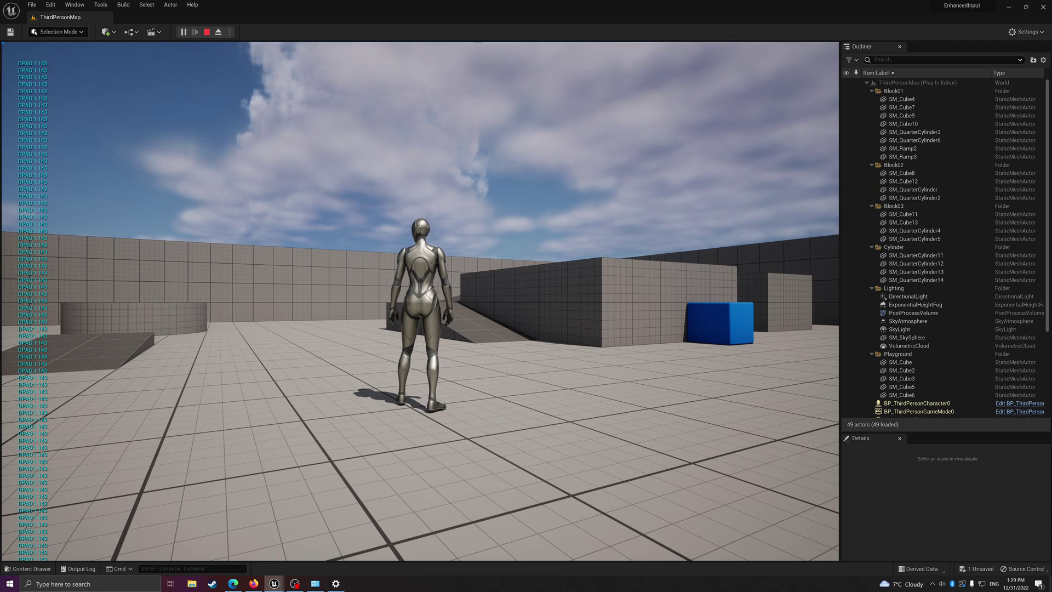
pyautogui.press('Escape')
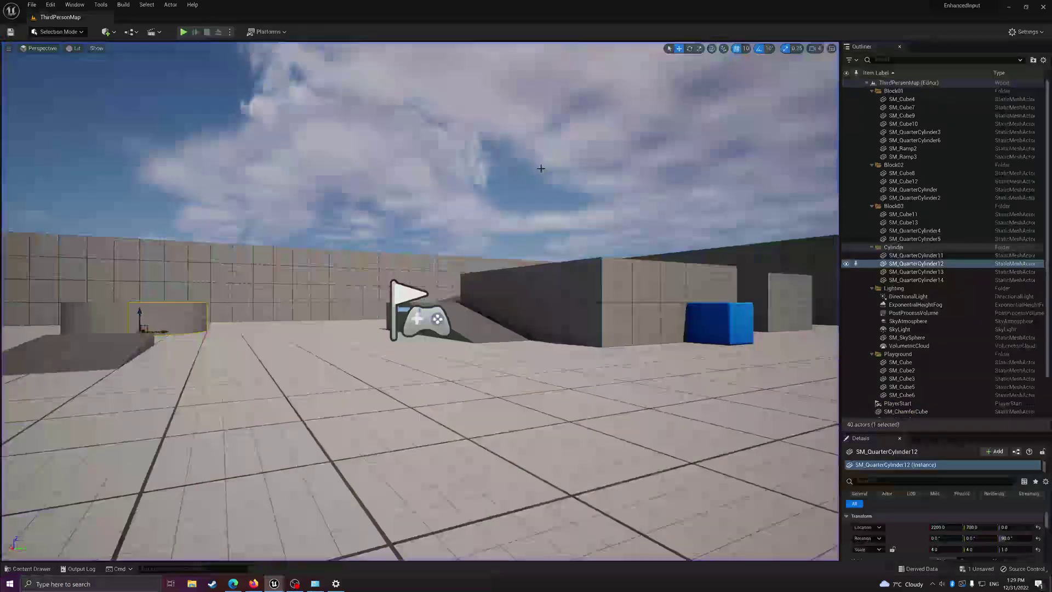
# Open the DPadAxisModifier Blueprint from the ThirdPerson Input folder to view its Modify Raw graph, then minimize the editor.
pyautogui.click(39, 570)
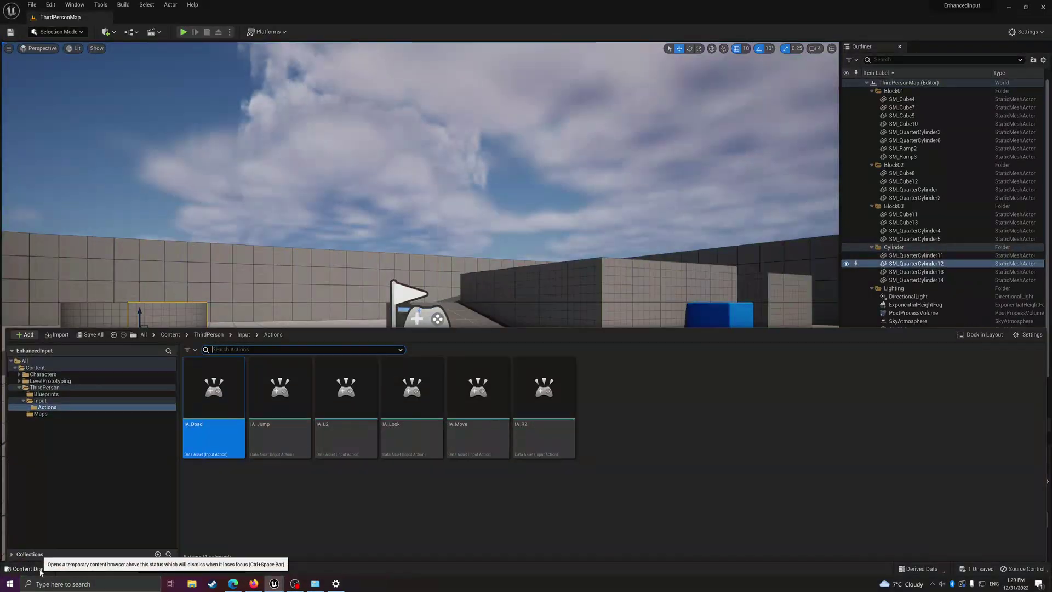
pyautogui.click(243, 336)
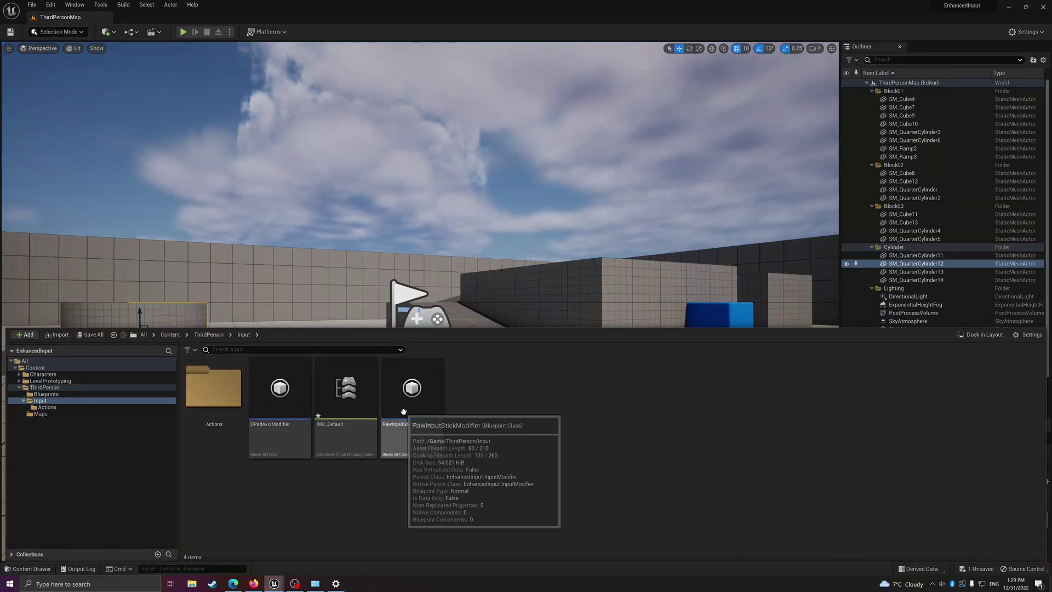
pyautogui.click(403, 430)
pyautogui.click(262, 434)
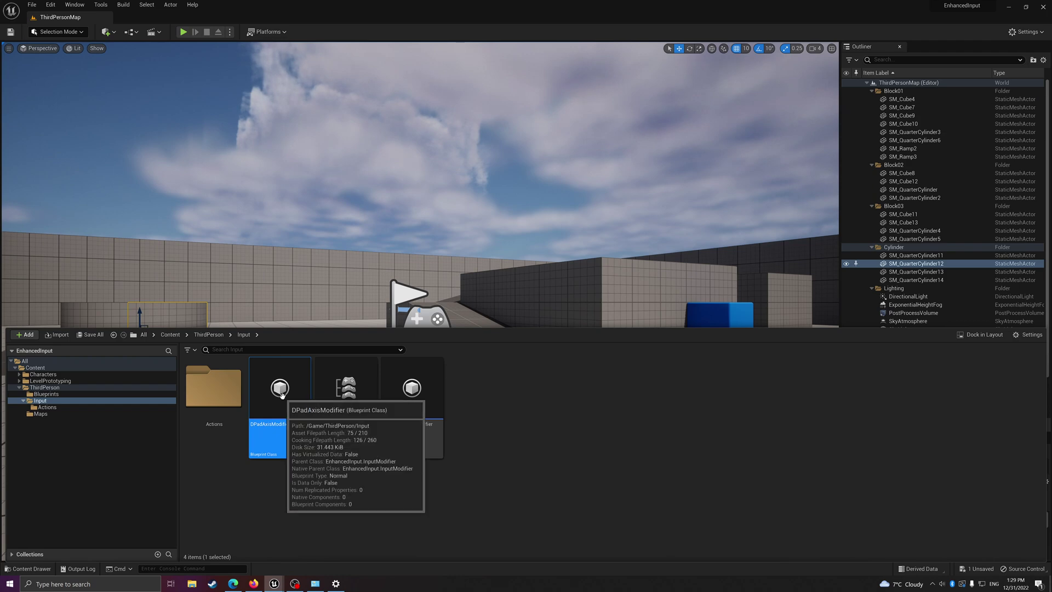
pyautogui.doubleClick(292, 419)
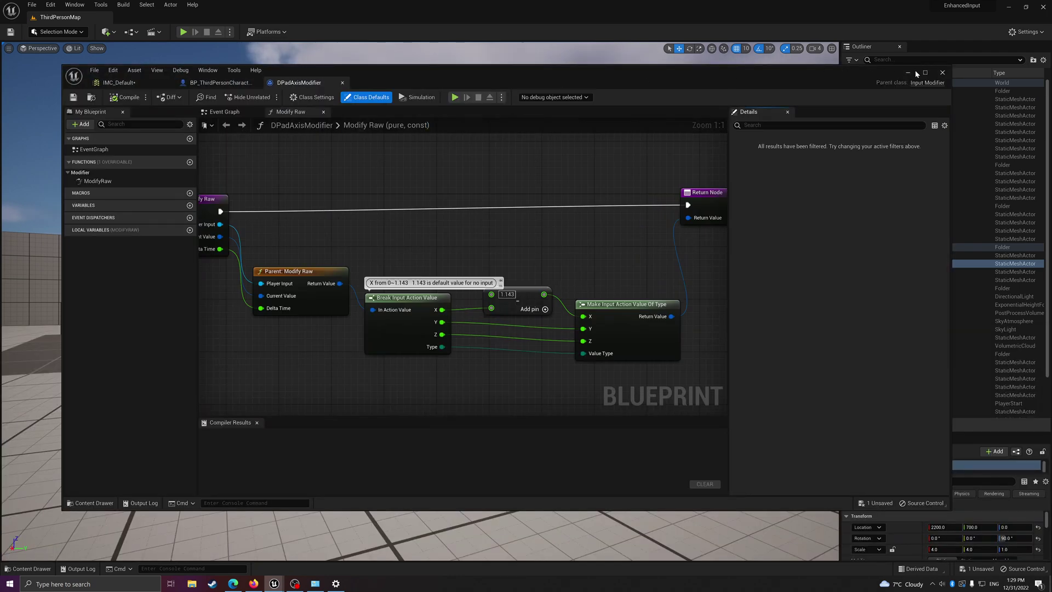
pyautogui.click(908, 73)
# Start a new Blueprint Class in the Input folder, search its parent classes for "inputmodifi", then cancel the creation.
pyautogui.click(30, 568)
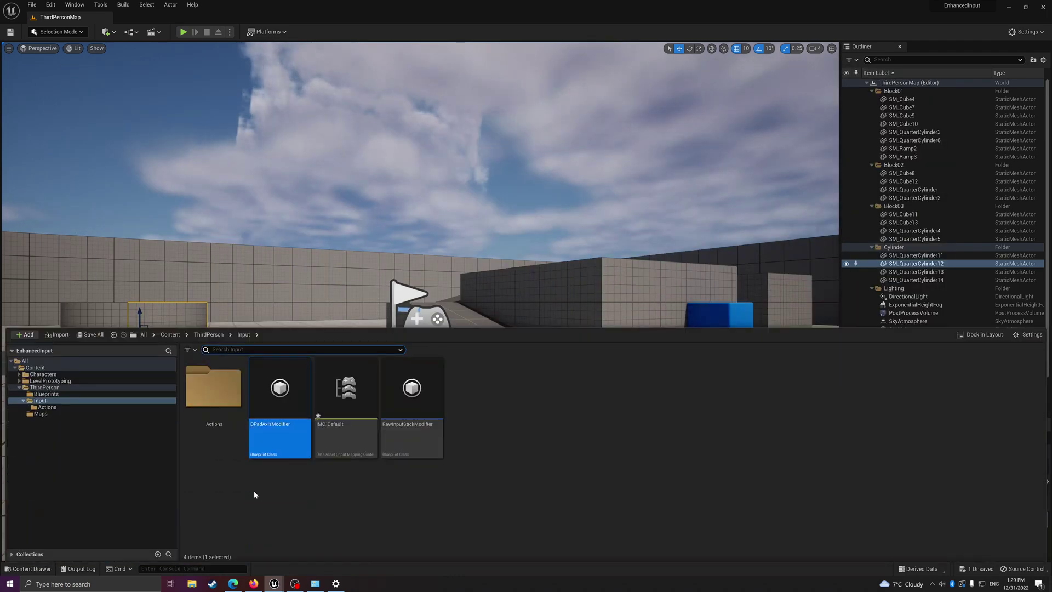
pyautogui.rightClick(255, 491)
pyautogui.click(300, 264)
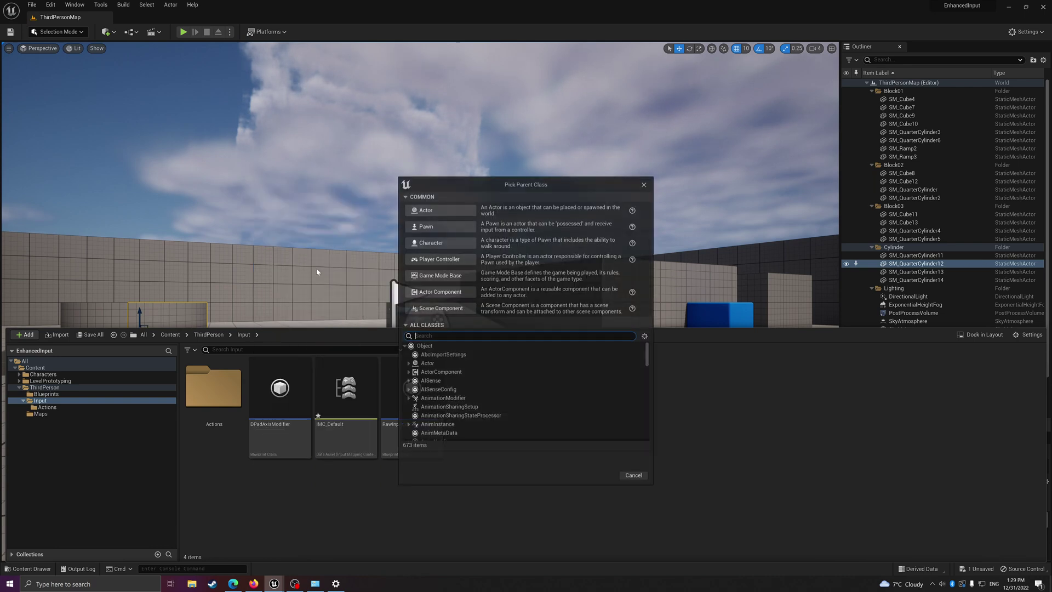
pyautogui.write('inputmodifi')
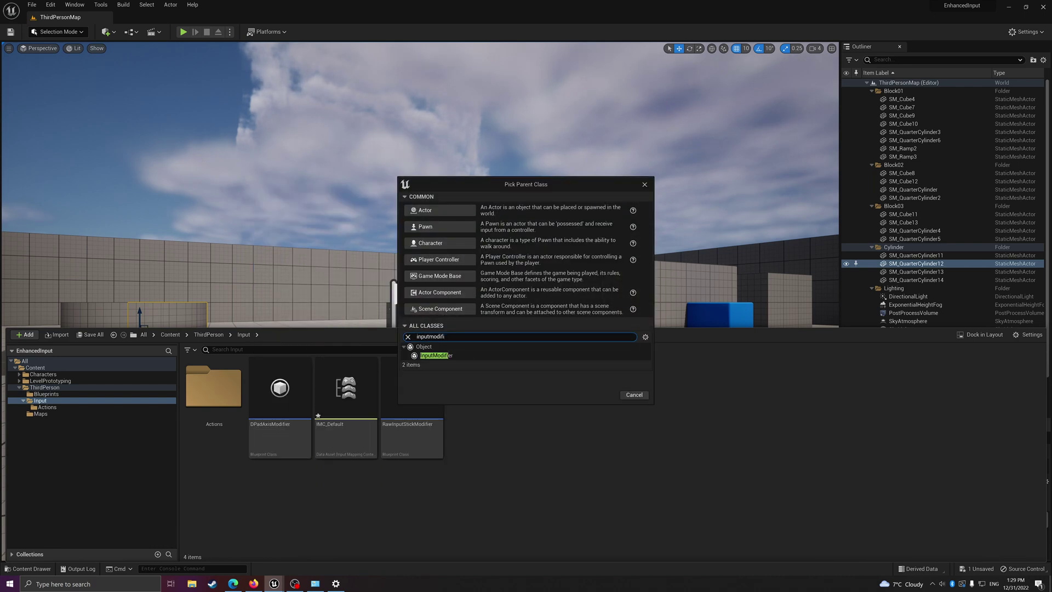
pyautogui.click(541, 456)
pyautogui.press('Escape')
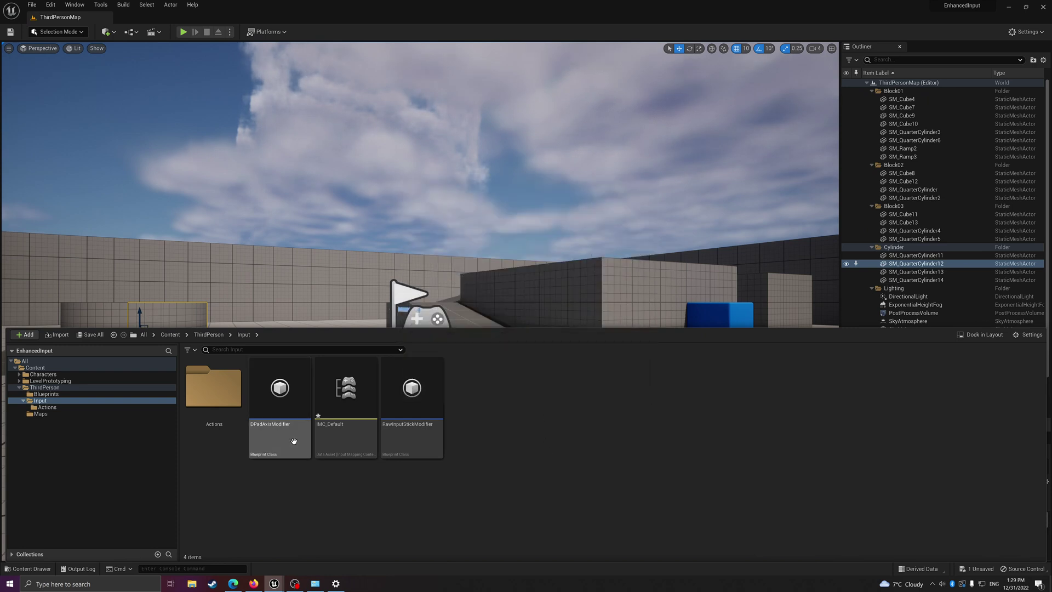
# Reopen the DPadAxisModifier Blueprint, shift the Parent: Modify Raw node slightly and check the overridable functions.
pyautogui.click(261, 426)
pyautogui.doubleClick(262, 426)
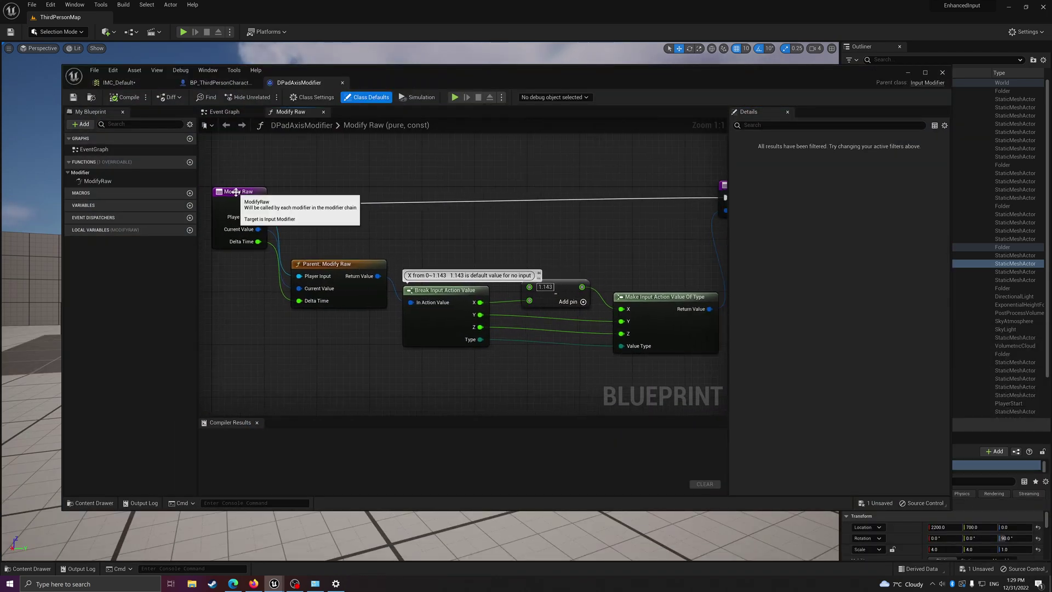
pyautogui.moveTo(330, 265); pyautogui.dragTo(336, 265)
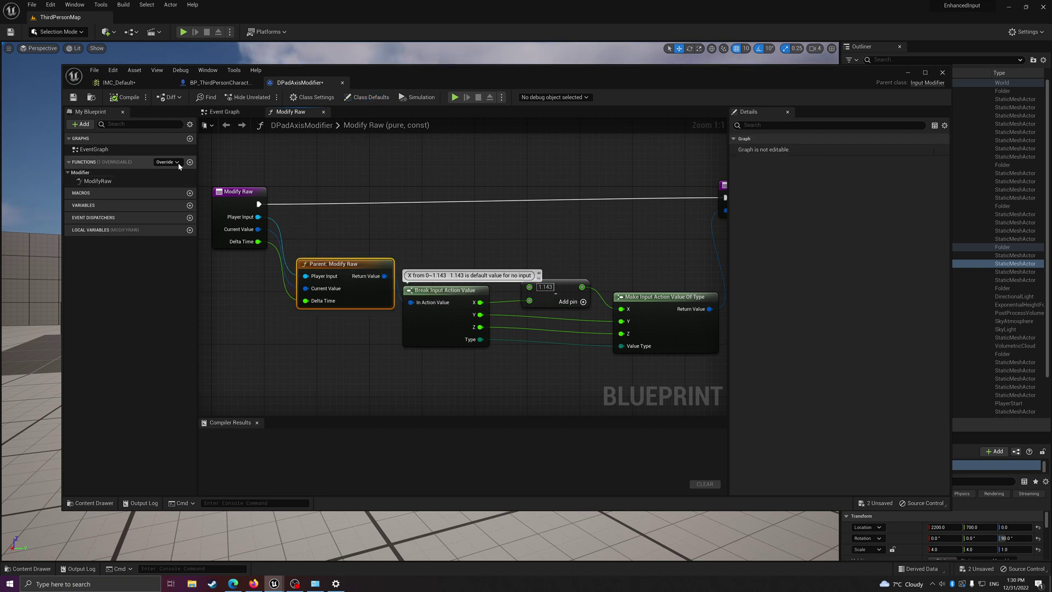
pyautogui.click(176, 163)
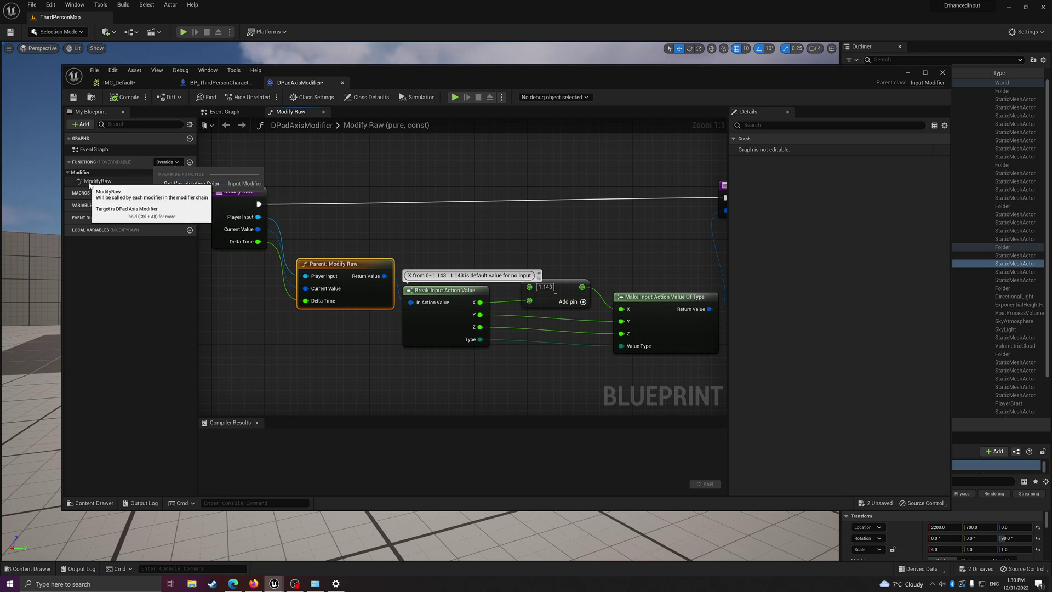
pyautogui.click(376, 361)
# Review the Modify Raw graph from its input through the subtraction and Make Input Action Value Of Type nodes, then compile and save DPadAxisModifier.
pyautogui.moveTo(362, 290); pyautogui.dragTo(318, 245, button='right')
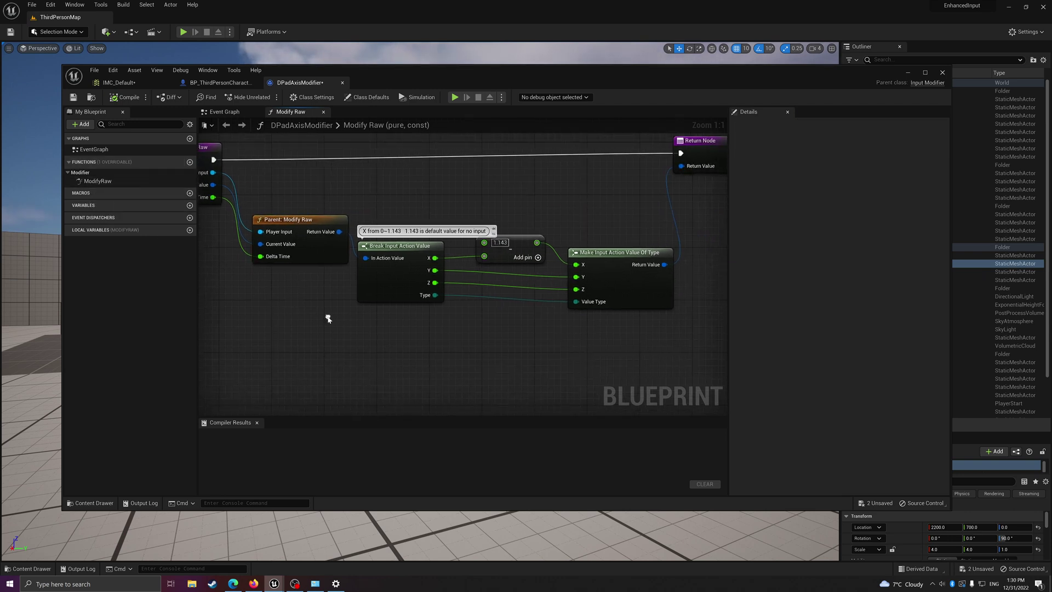
pyautogui.moveTo(276, 198); pyautogui.dragTo(316, 194, button='right')
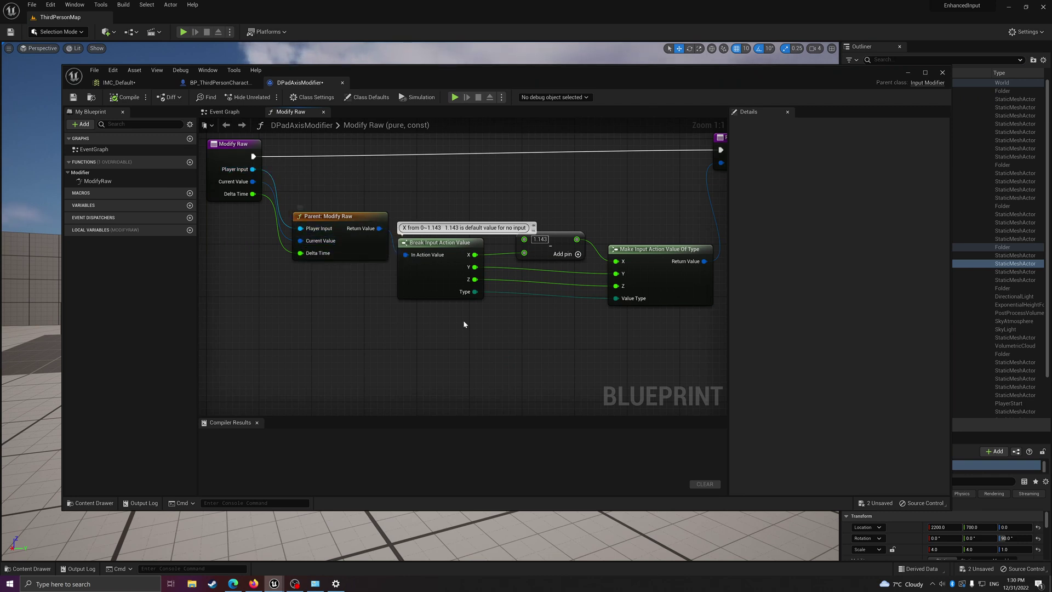
pyautogui.moveTo(463, 321); pyautogui.dragTo(356, 315, button='right')
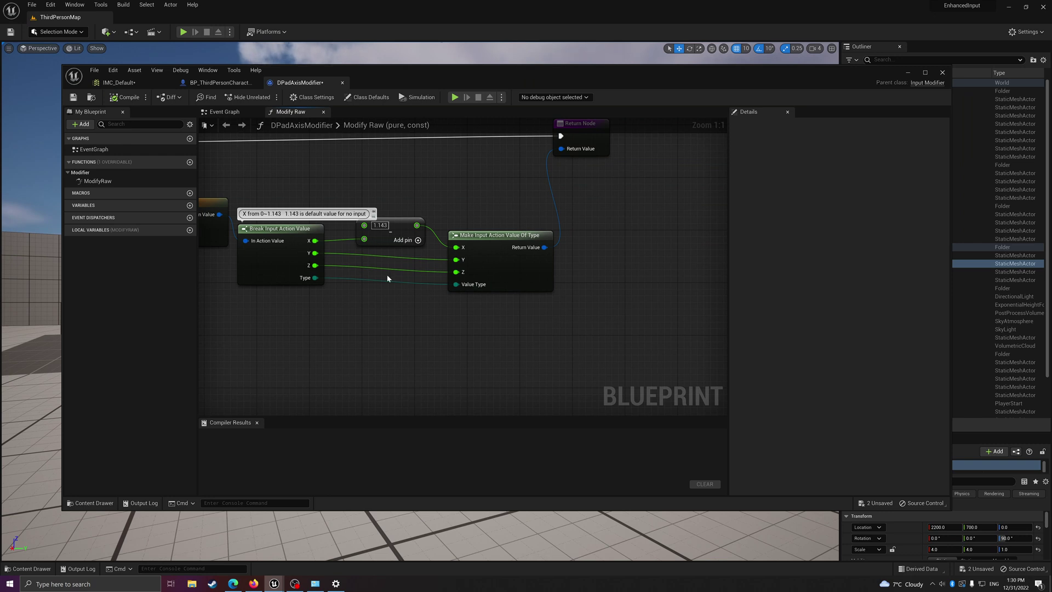
pyautogui.moveTo(585, 237); pyautogui.dragTo(590, 288, button='right')
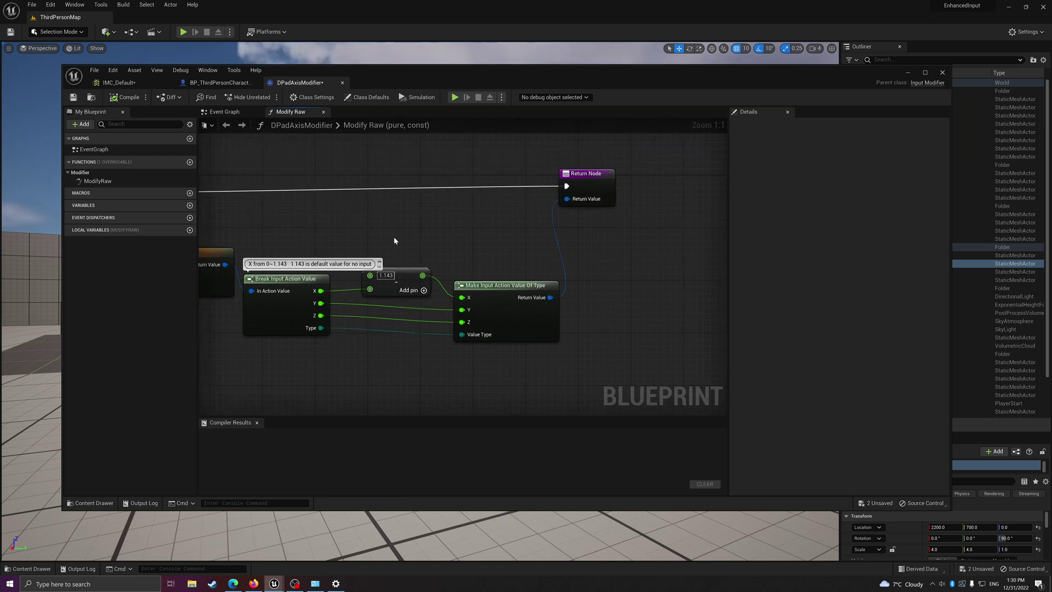
pyautogui.moveTo(368, 229); pyautogui.dragTo(432, 382)
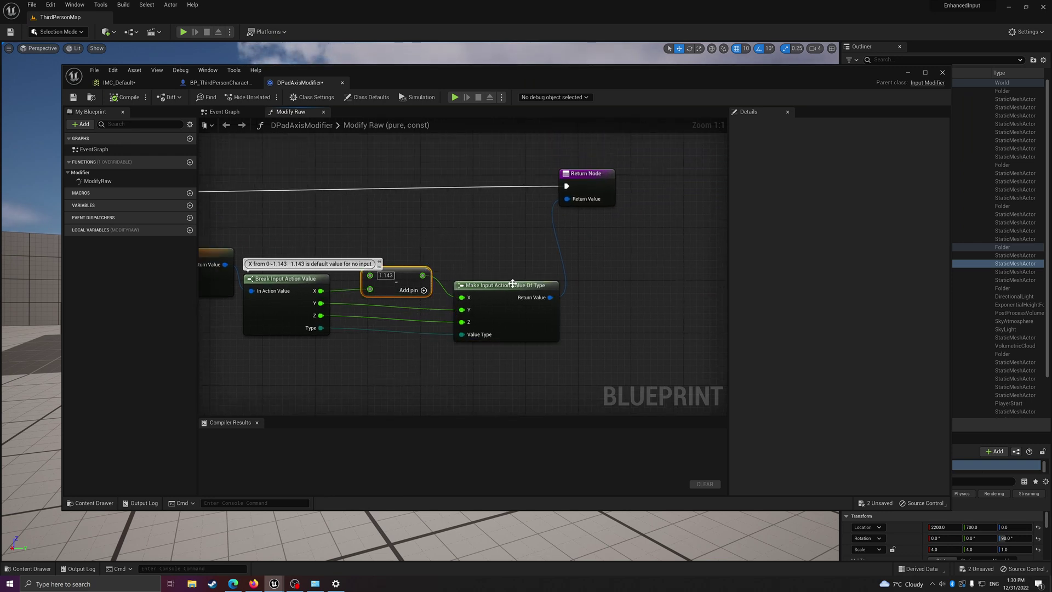
pyautogui.click(513, 290)
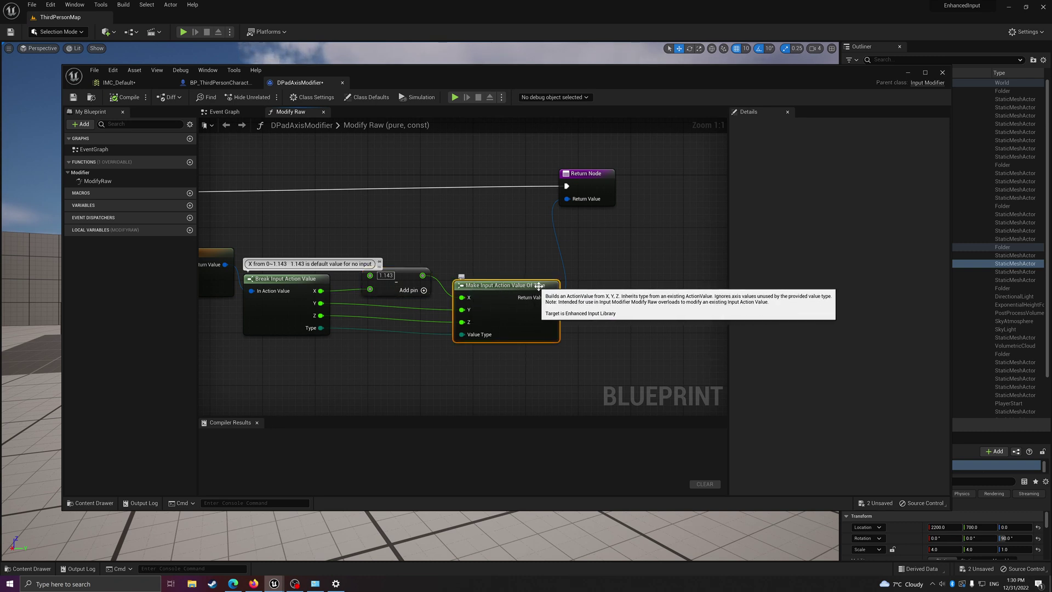
pyautogui.moveTo(387, 219); pyautogui.dragTo(406, 222, button='right')
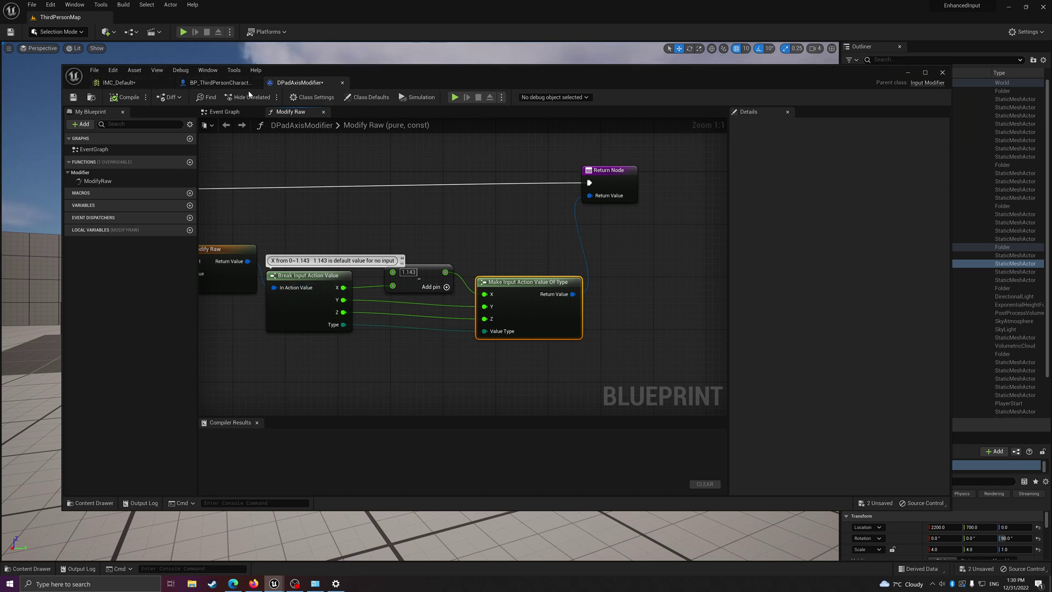
pyautogui.click(130, 99)
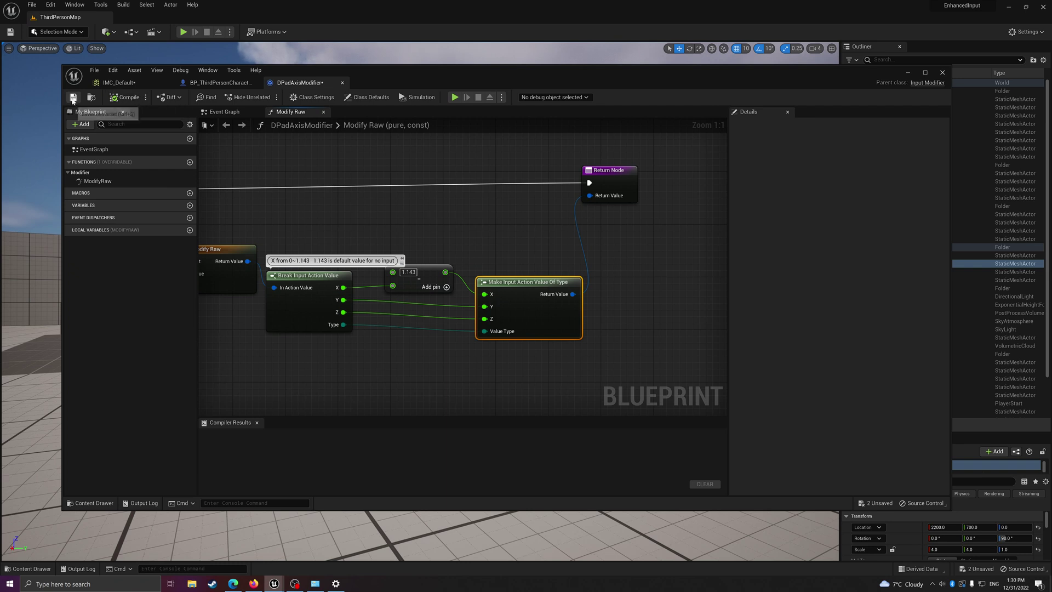
# Add a DPad Axis Modifier to the GenericUSBController Axis 8 mapping under IA_Dpad in IMC_Default, save the asset and minimize the editor.
pyautogui.click(137, 83)
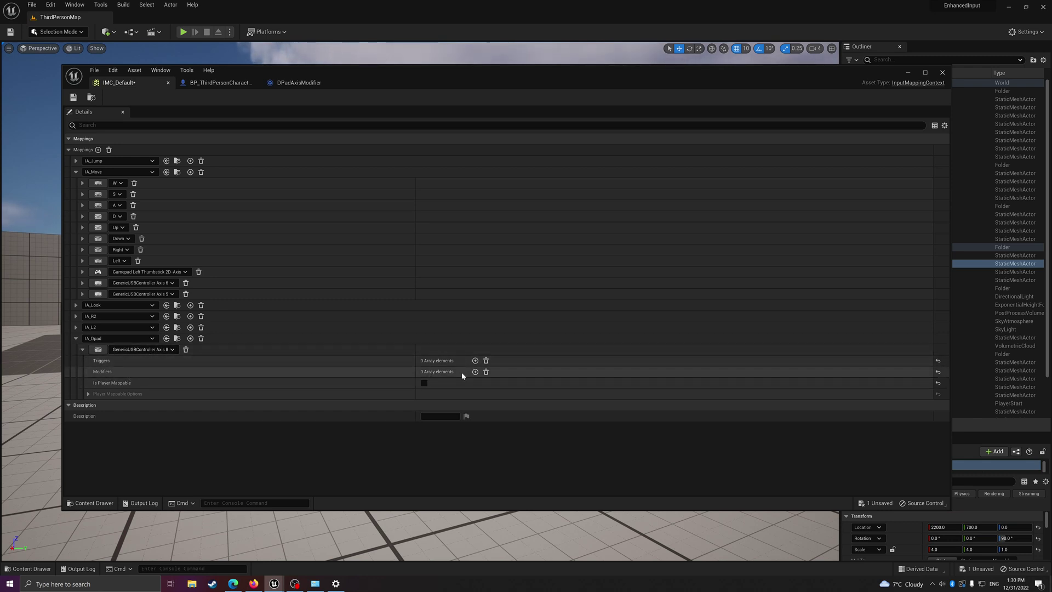
pyautogui.click(475, 371)
pyautogui.click(475, 384)
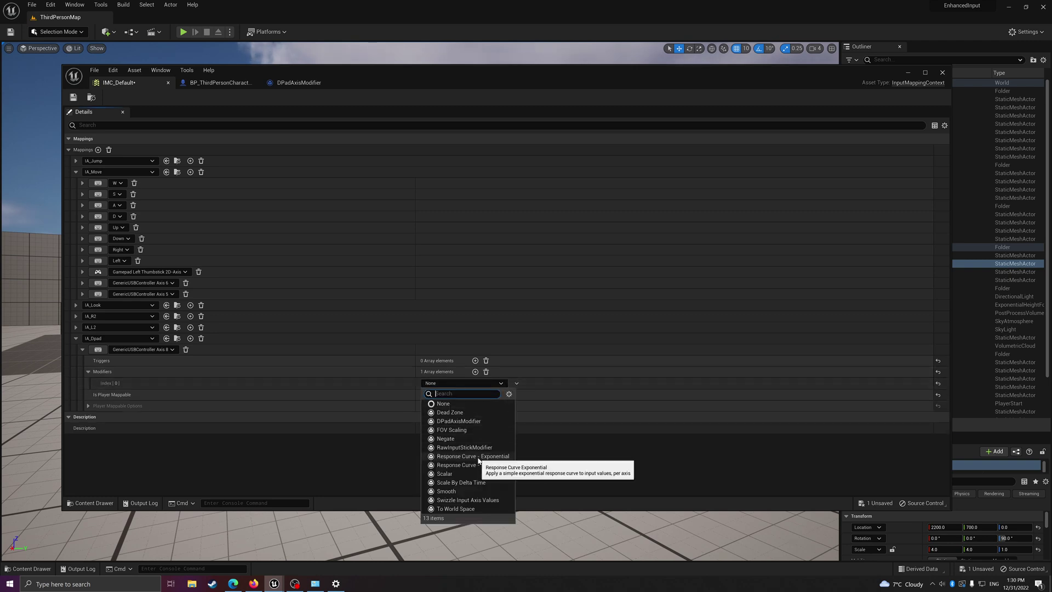
pyautogui.click(458, 421)
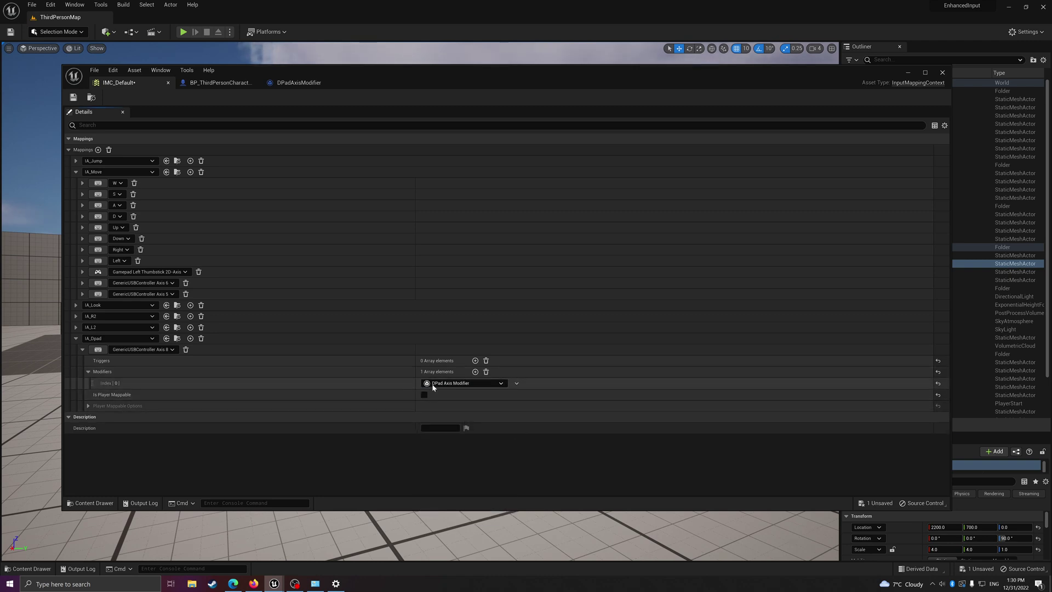
pyautogui.click(77, 97)
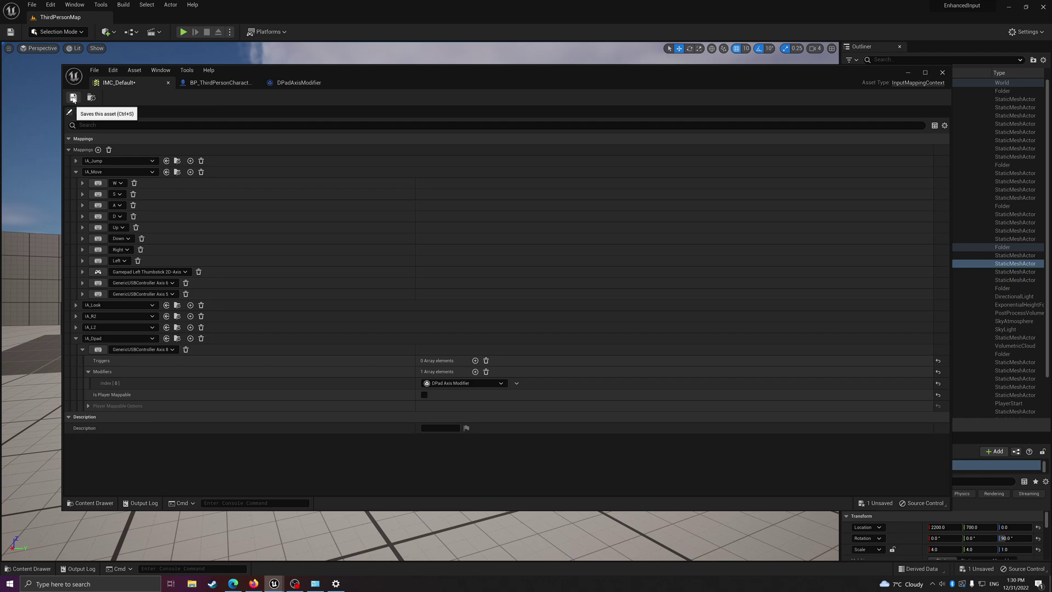
pyautogui.click(906, 73)
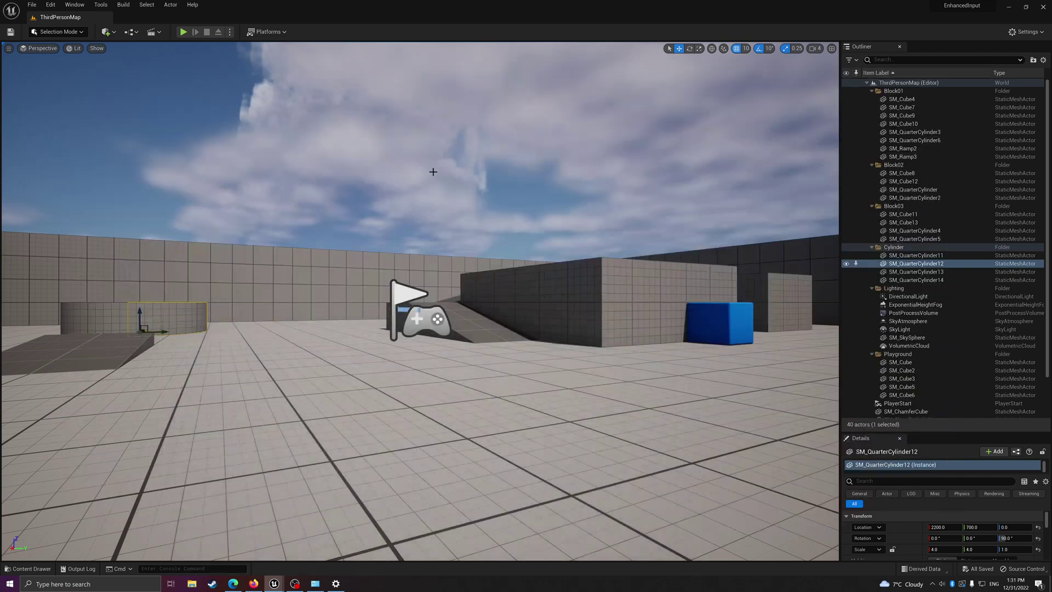
# Run ThirdPersonMap in the editor, test the D-pad directions against the printed DPAD values, and stop the play session.
pyautogui.click(183, 32)
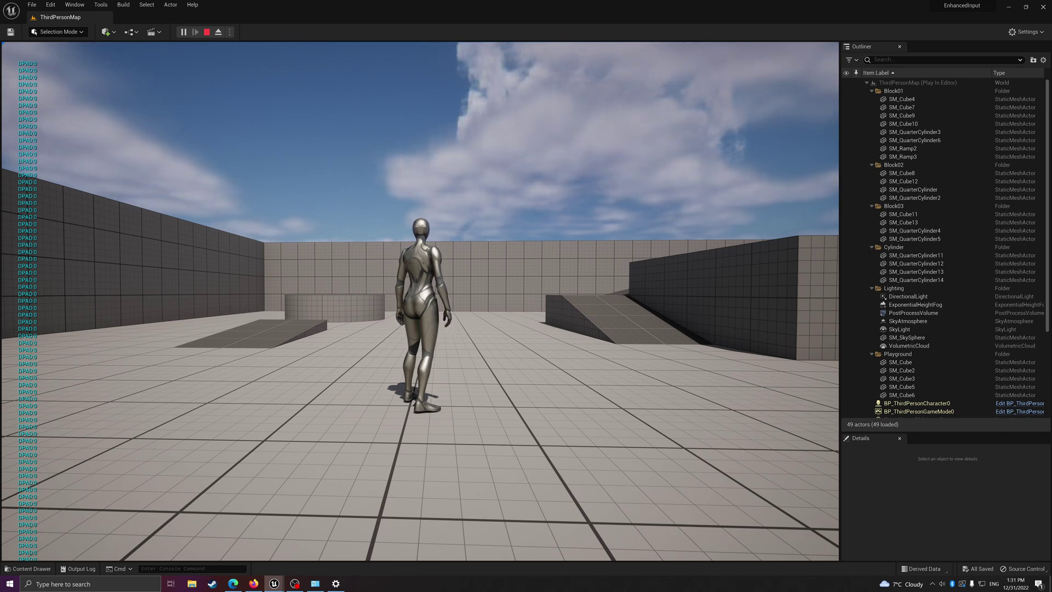
pyautogui.press('Up')
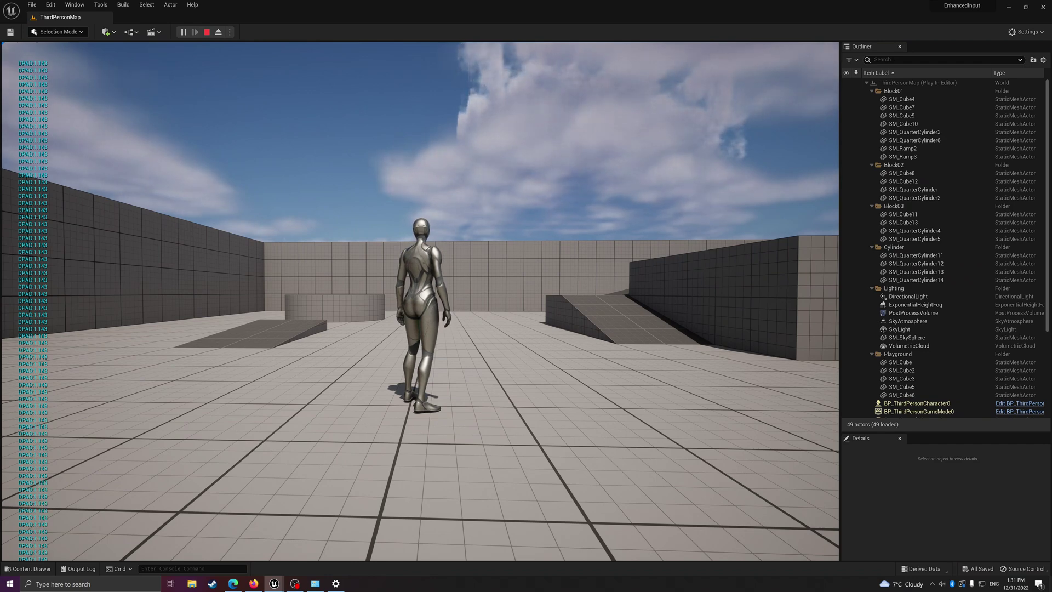
pyautogui.press('Up')
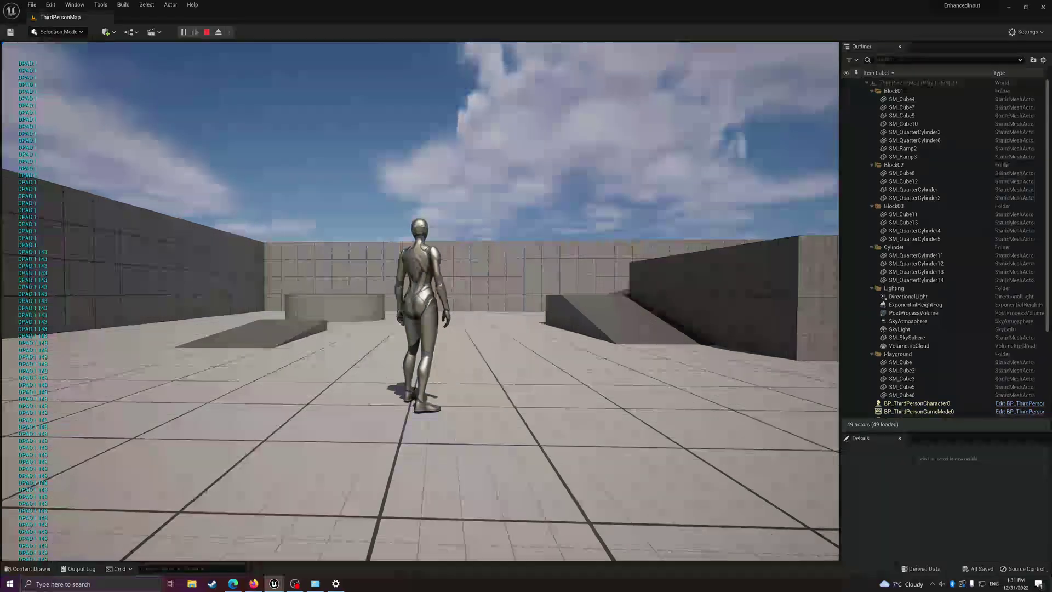
pyautogui.press('Up')
pyautogui.press('Up')
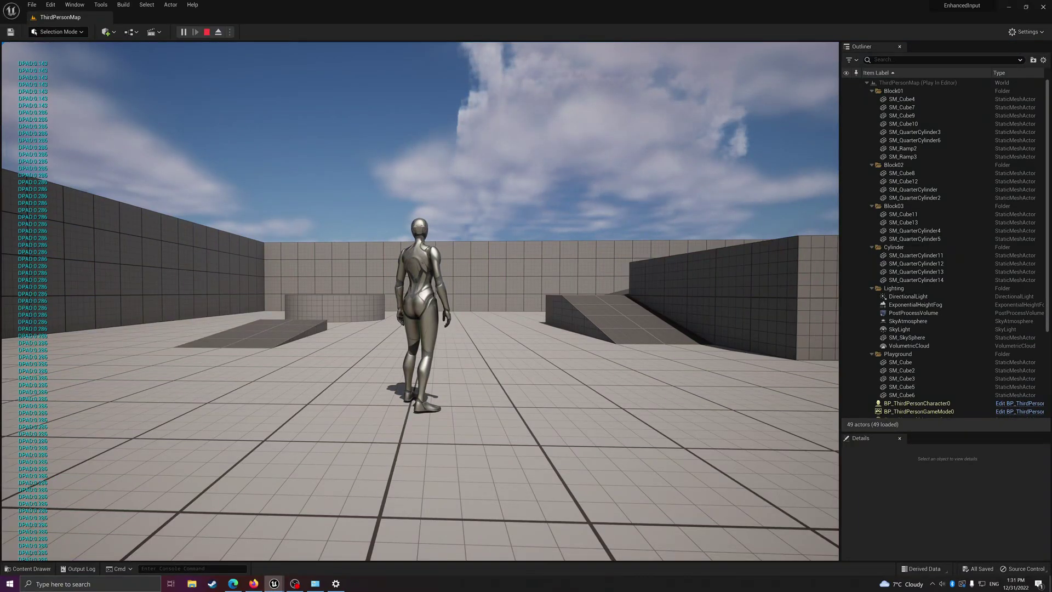
pyautogui.press('Up')
pyautogui.press('Up')
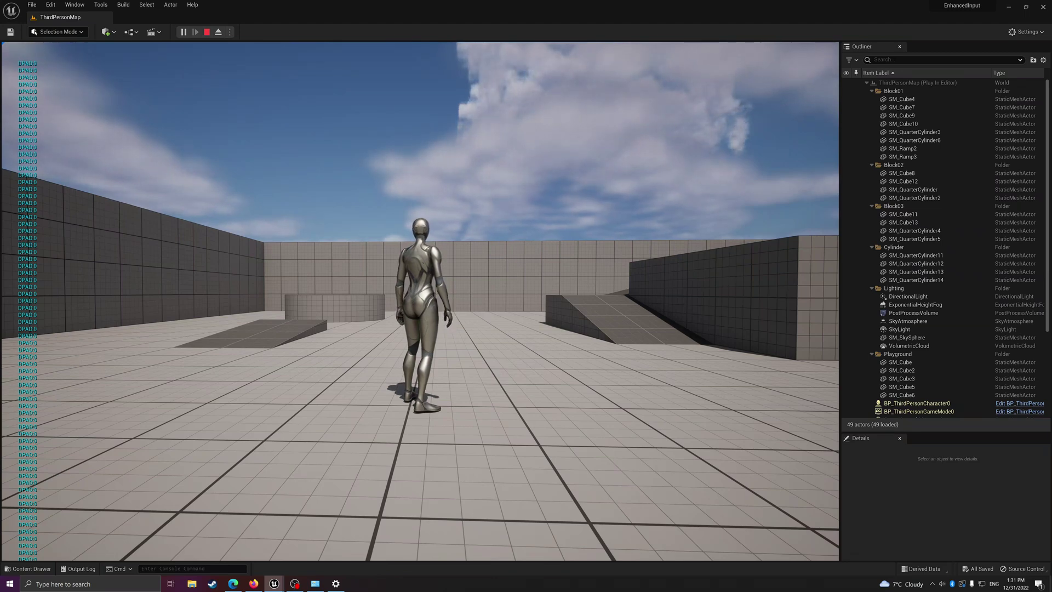
pyautogui.press('Escape')
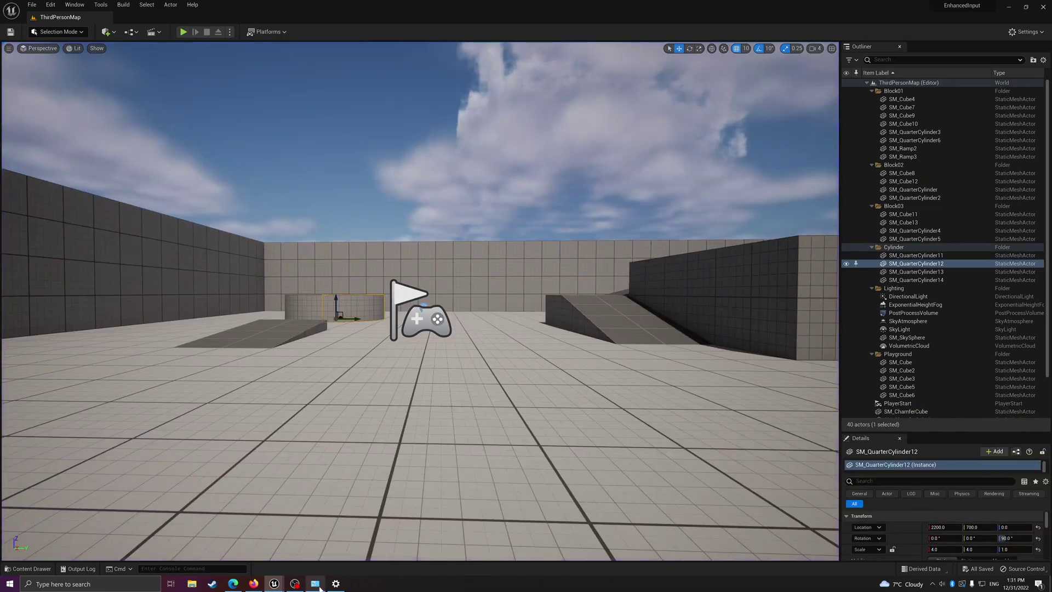
# Return to IMC_Default and add a second modifier, Dead Zone, to the GenericUSBController Axis 8 mapping under IA_Dpad.
pyautogui.moveTo(277, 584)
pyautogui.click(318, 545)
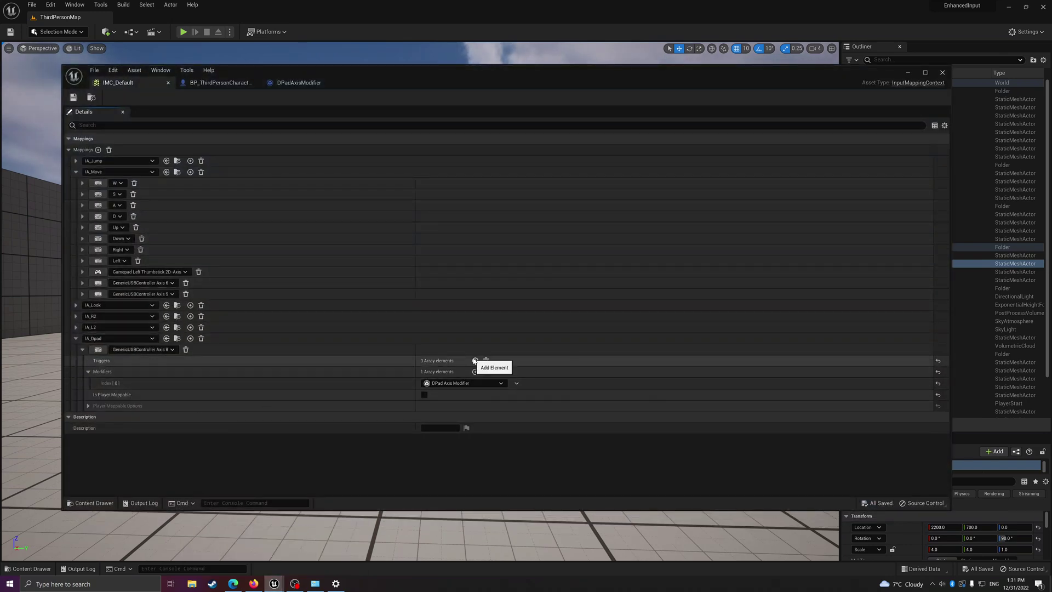
pyautogui.click(476, 372)
pyautogui.click(466, 395)
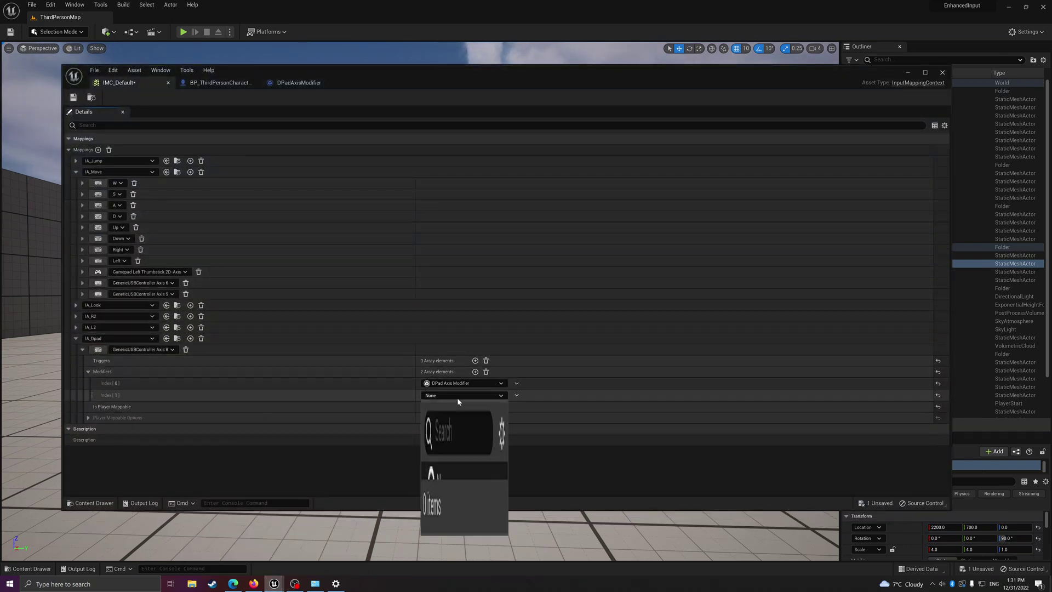
pyautogui.click(457, 426)
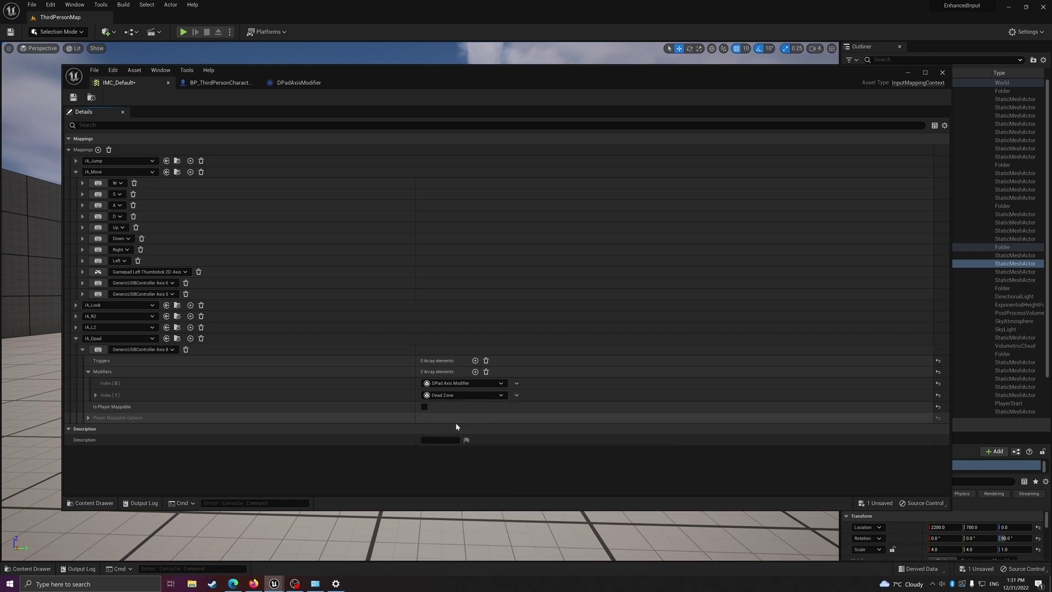
# Expand the Dead Zone modifier and set its Upper Threshold to 1.143.
pyautogui.click(96, 395)
pyautogui.click(441, 406)
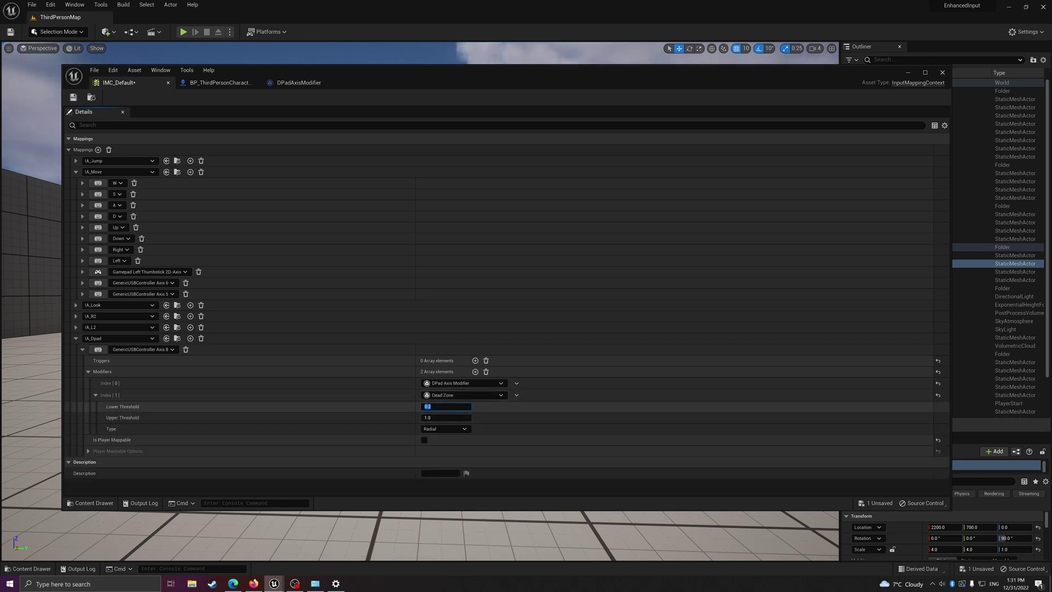
pyautogui.click(430, 417)
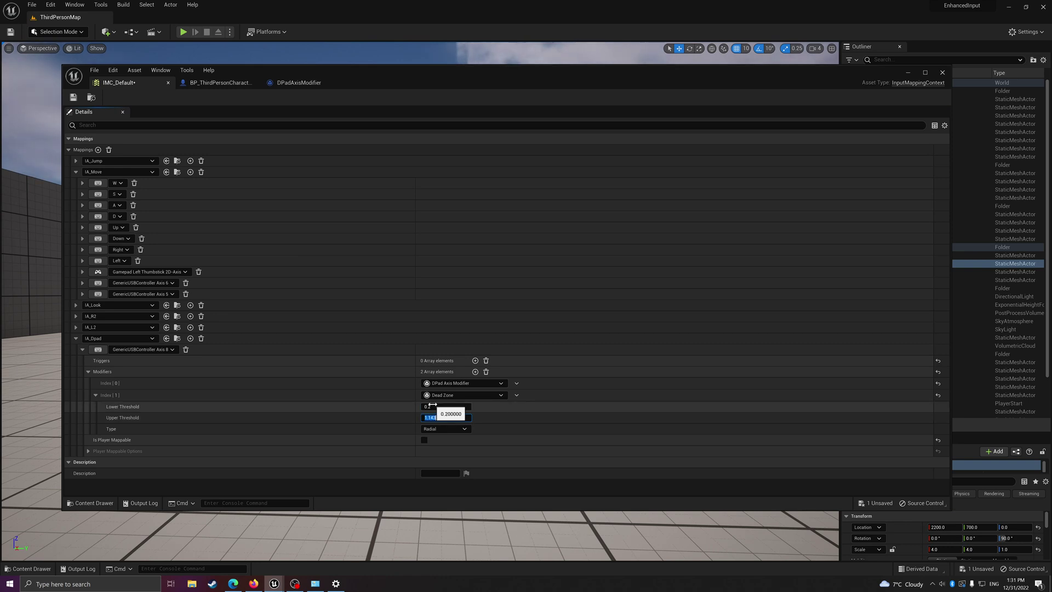
pyautogui.press('Return')
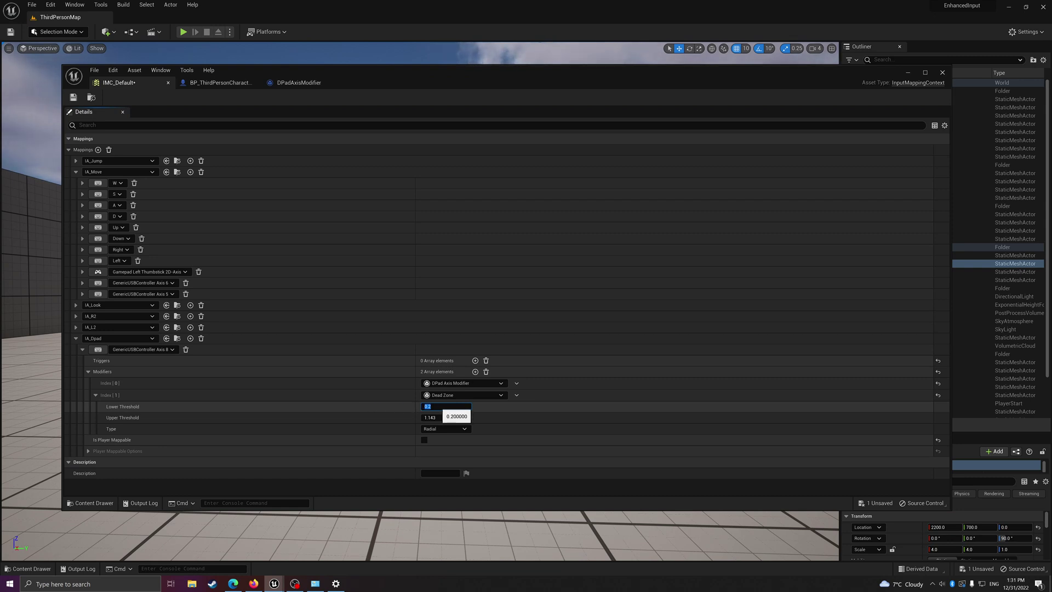
pyautogui.click(295, 584)
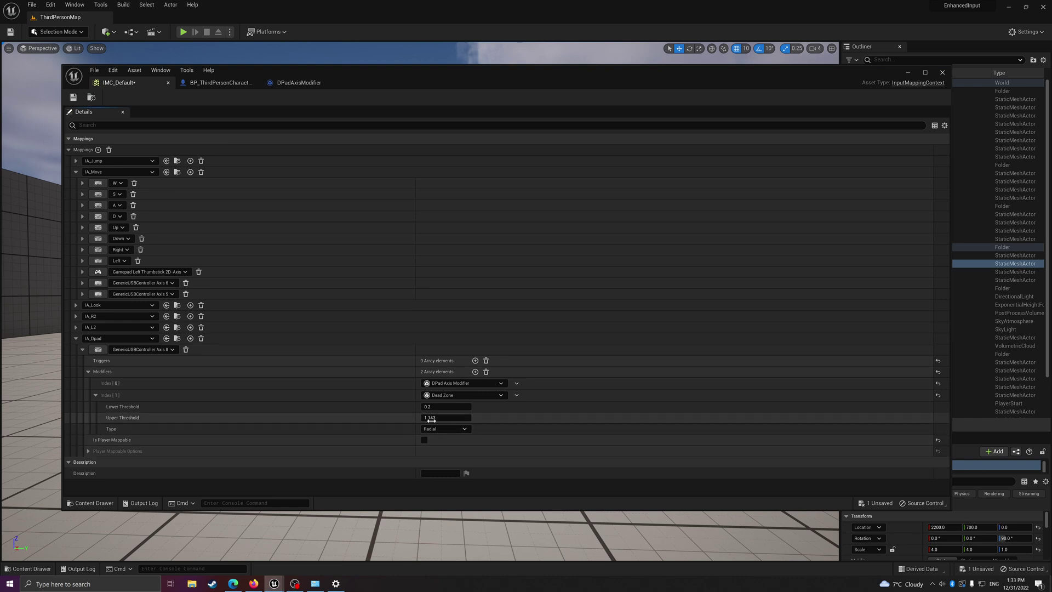
# Set the Dead Zone modifier's Lower Threshold to 0.01, save IMC_Default and minimize its editor window.
pyautogui.click(436, 408)
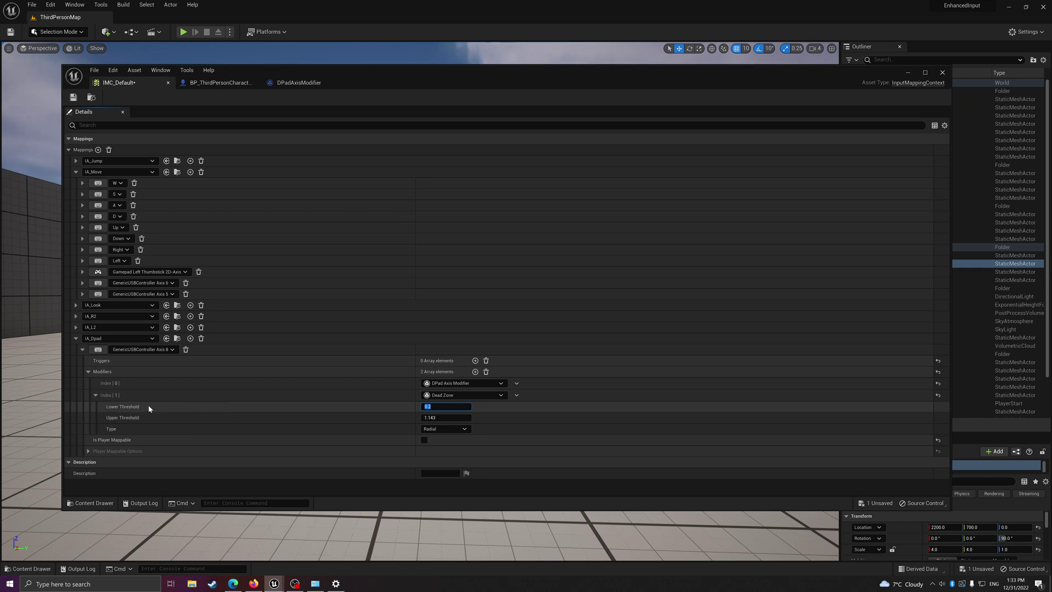
pyautogui.click(438, 407)
pyautogui.hotkey('ctrl', 'a')
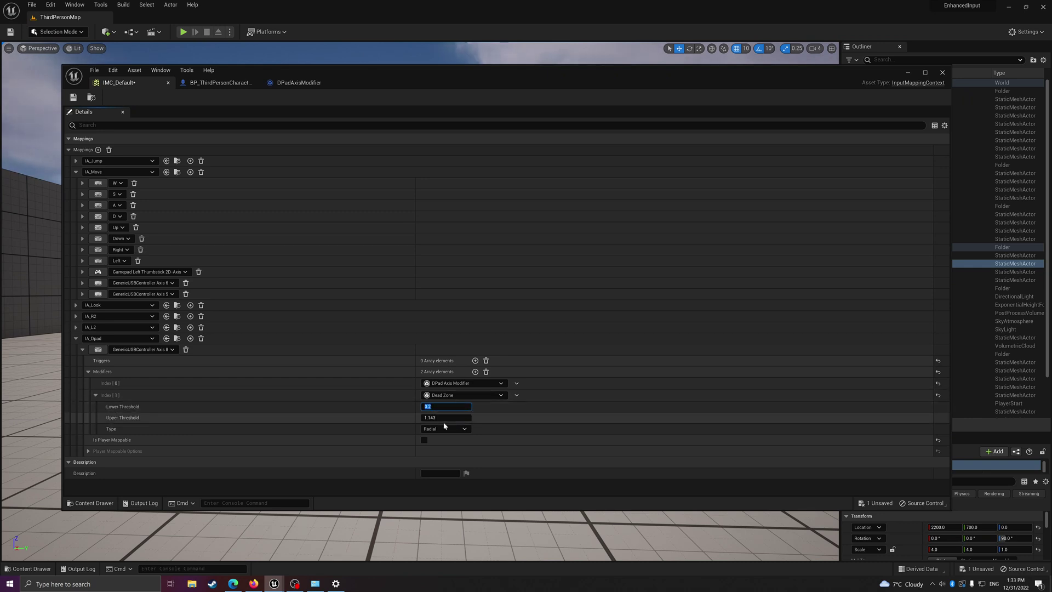
pyautogui.write('01')
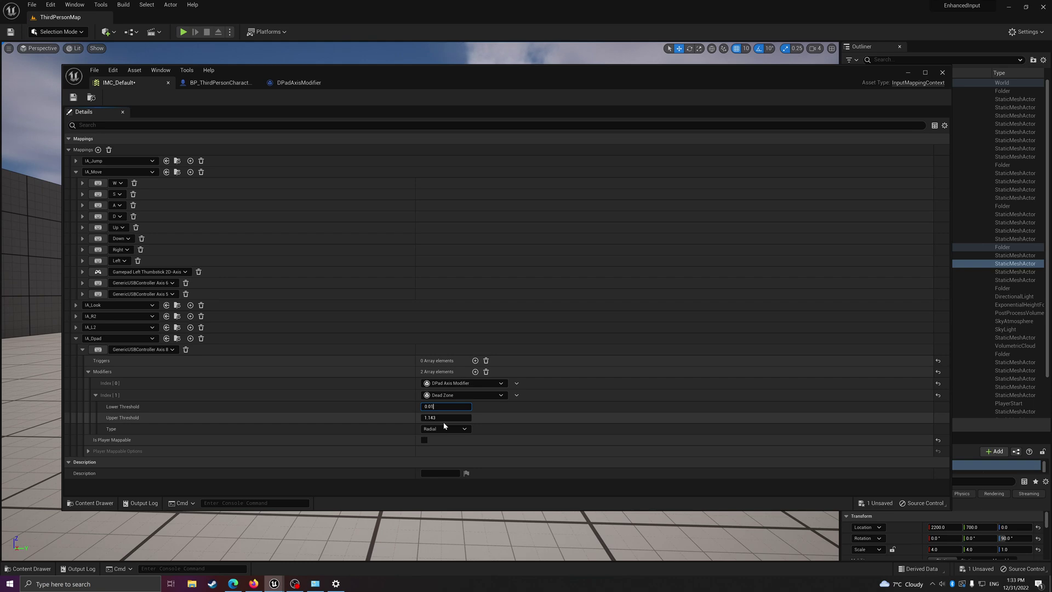
pyautogui.hotkey('ctrl', 'a')
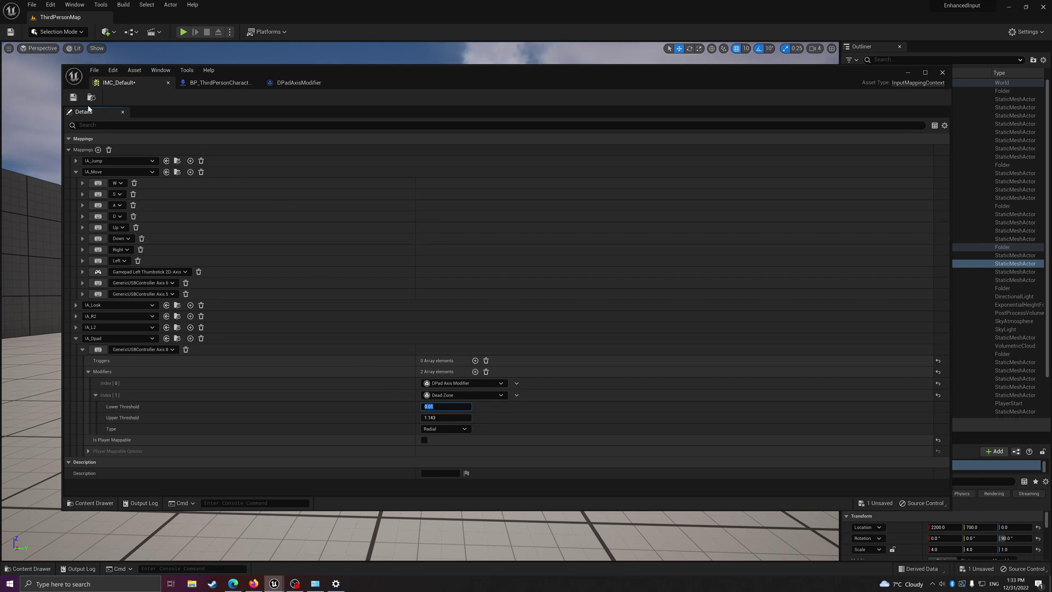
pyautogui.click(72, 97)
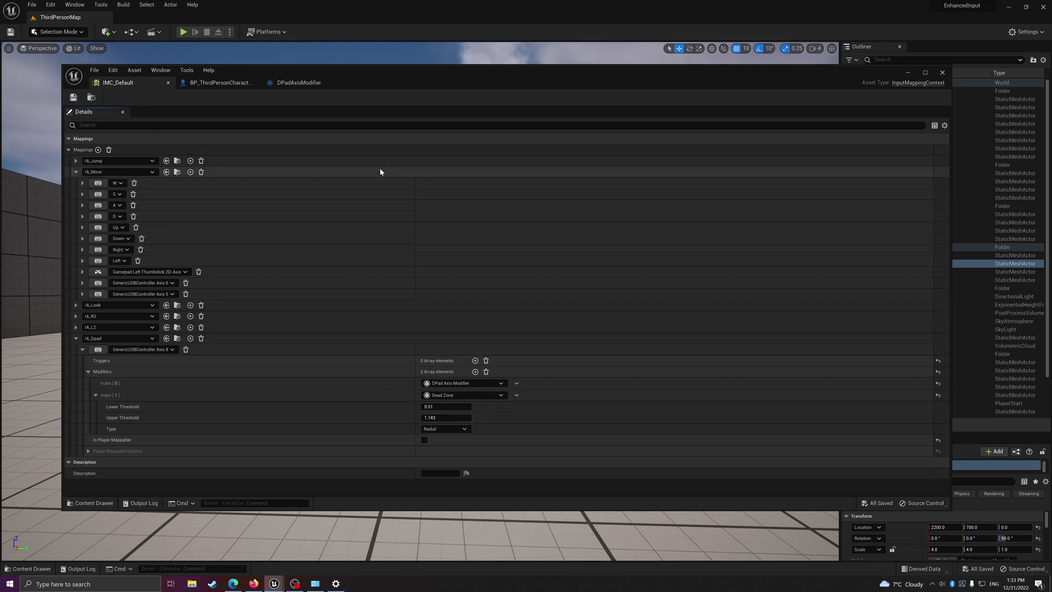
pyautogui.click(908, 74)
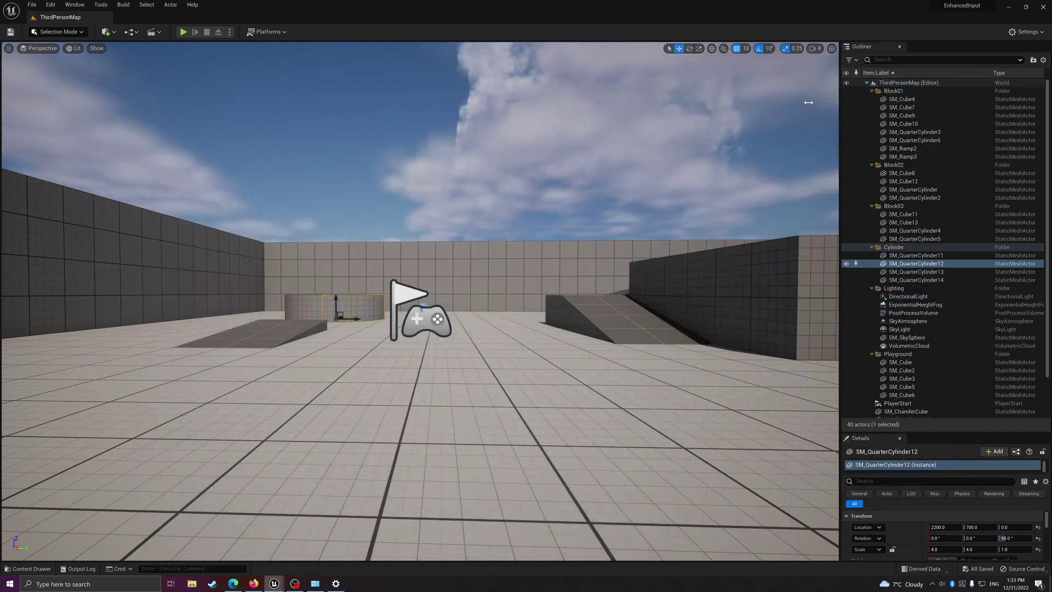
# Play ThirdPersonMap again to test the D-pad input with the Dead Zone modifier applied, and stop the session.
pyautogui.click(184, 32)
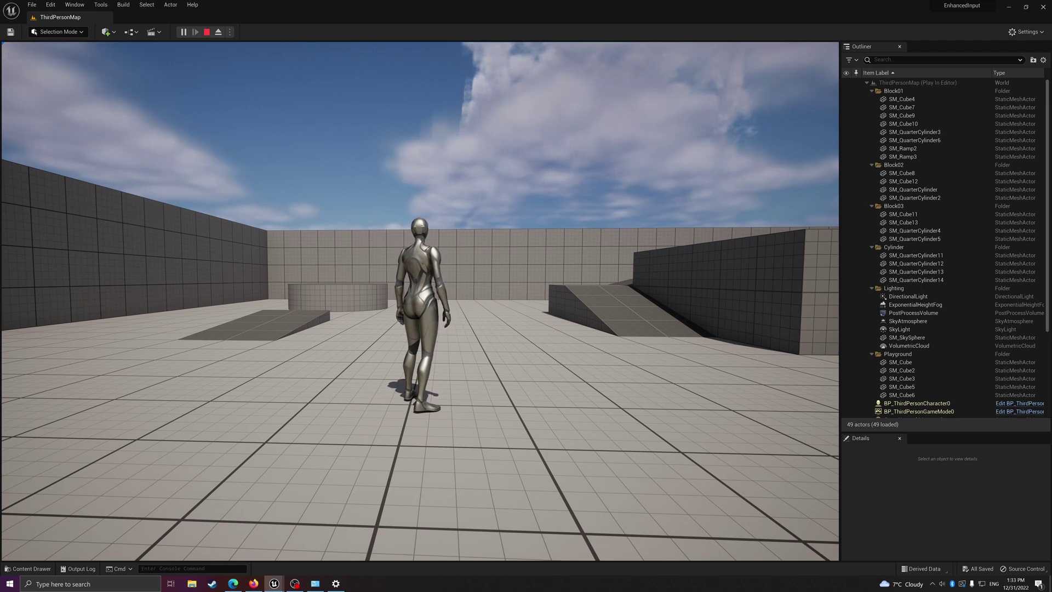
pyautogui.press('Up')
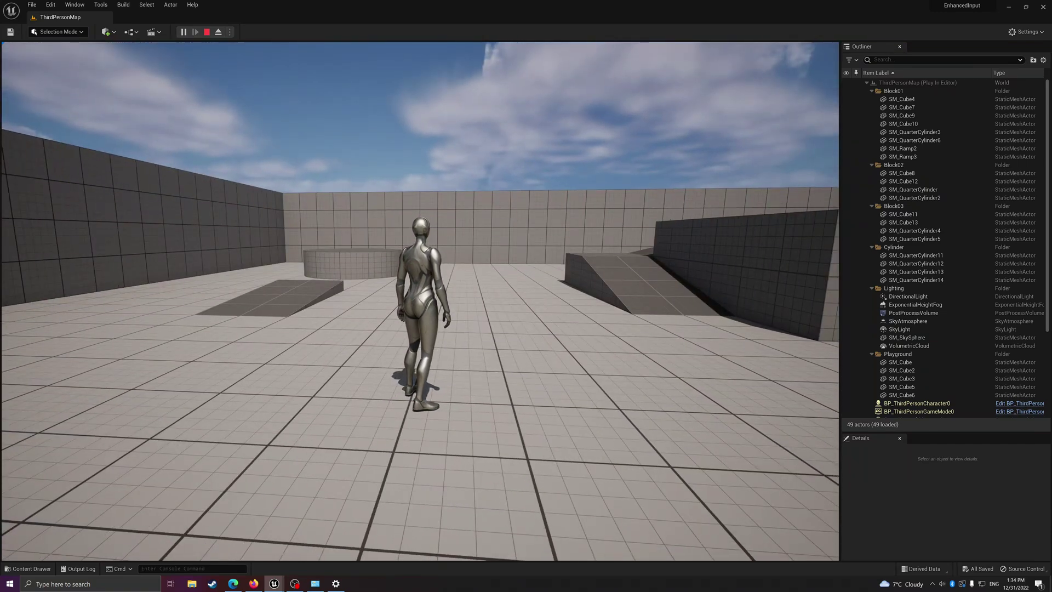
pyautogui.press('Escape')
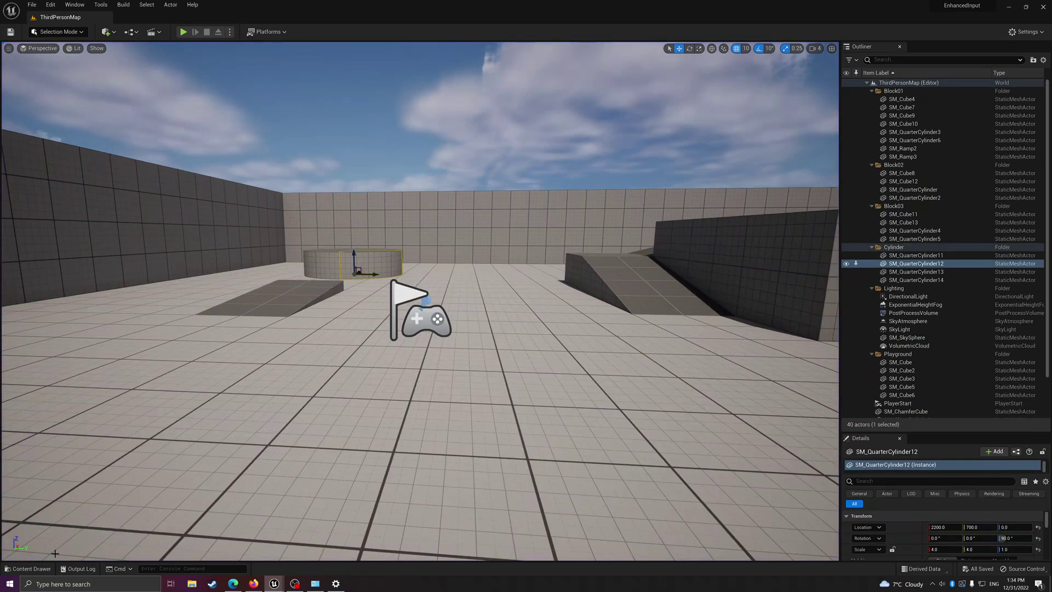
# Look over the IMC_Default, RawInputStickModifier and DPadAxisModifier assets in the ThirdPerson Input folder.
pyautogui.click(29, 568)
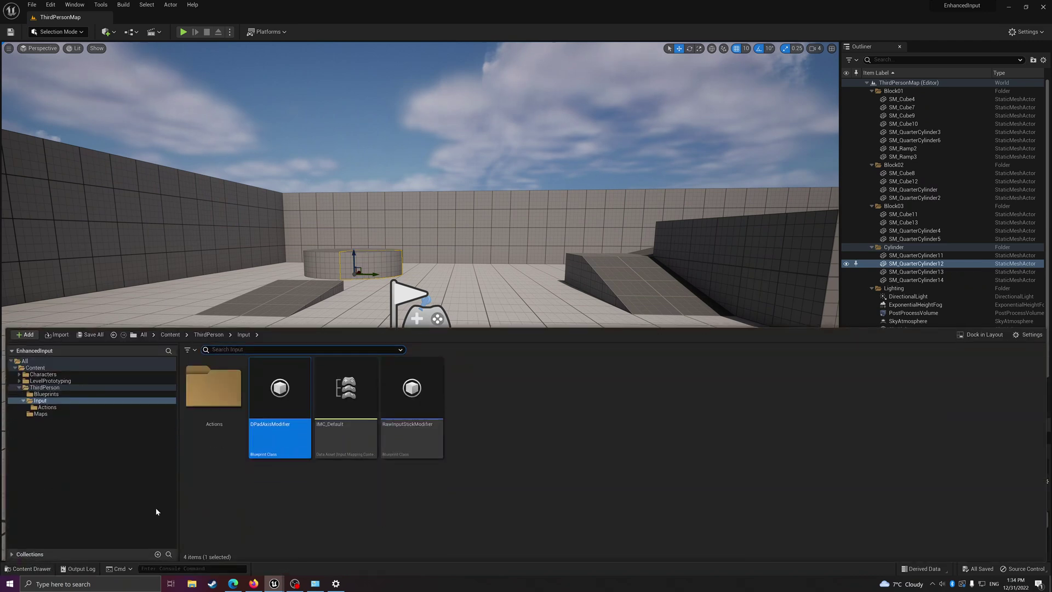
pyautogui.click(346, 427)
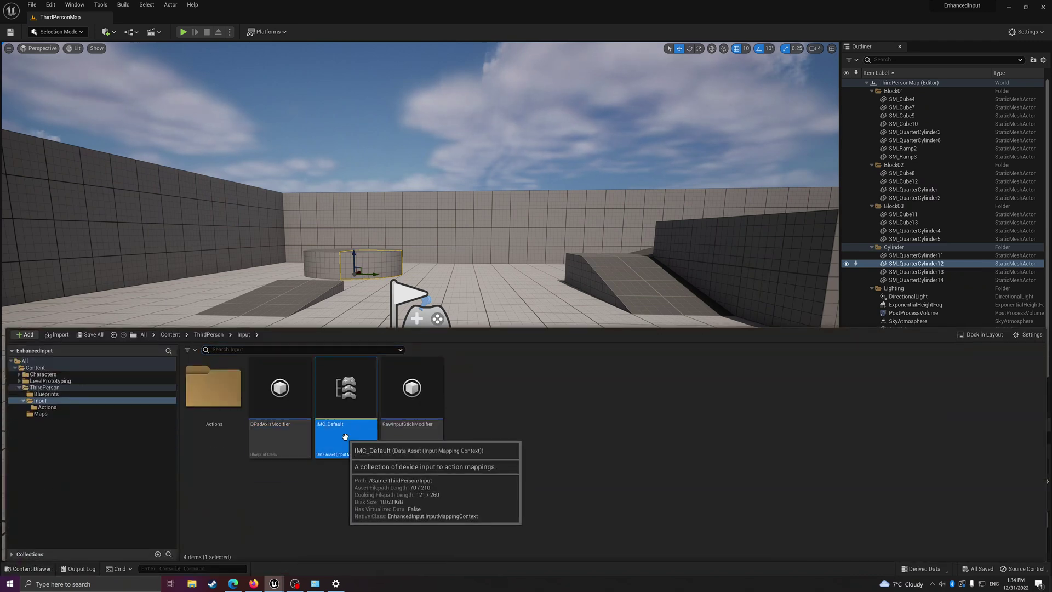
pyautogui.click(428, 420)
pyautogui.press('Left')
pyautogui.press('Left')
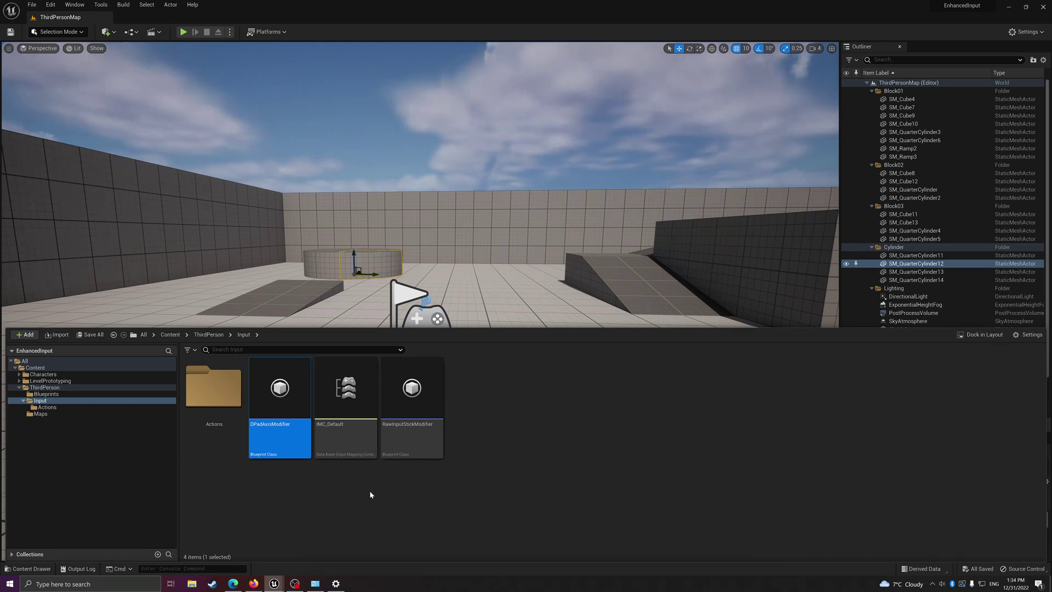
pyautogui.moveTo(336, 393)
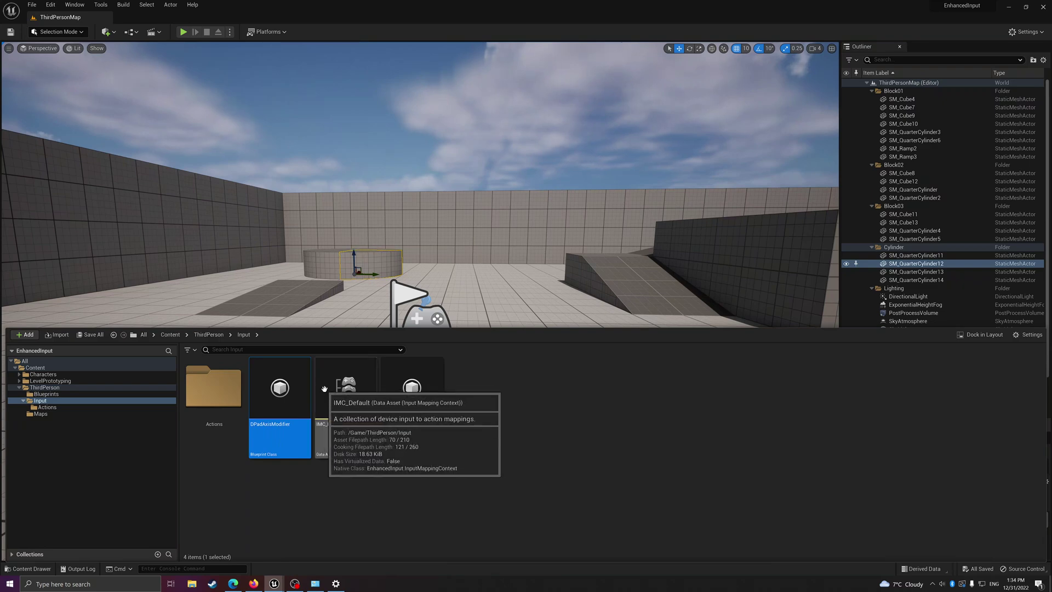